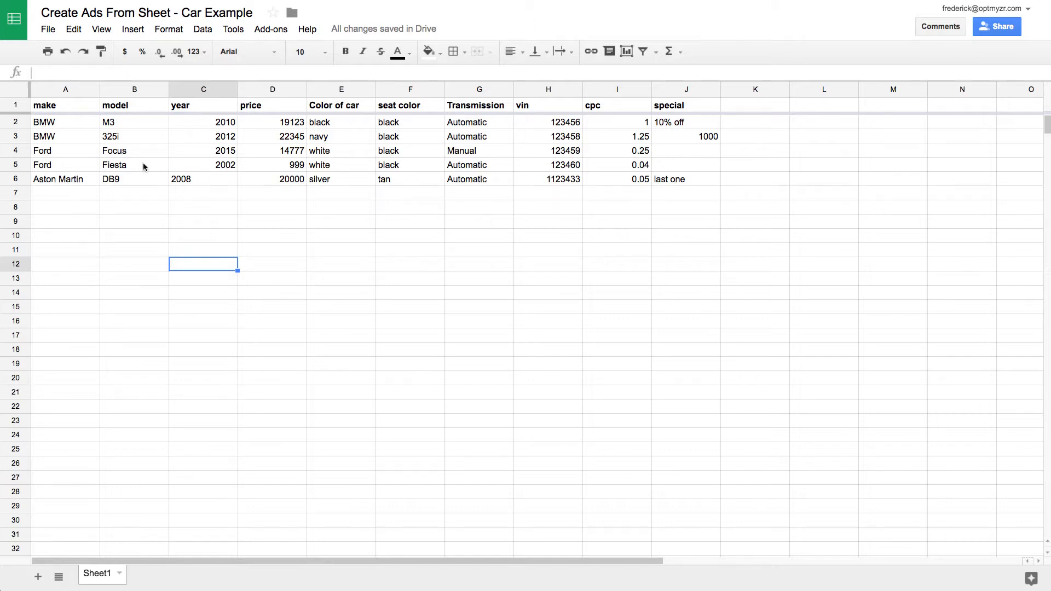
- Select the car sheet's header row in Google Sheets, then clear the selection
{"action": "left_click", "coordinate": [24, 104]}
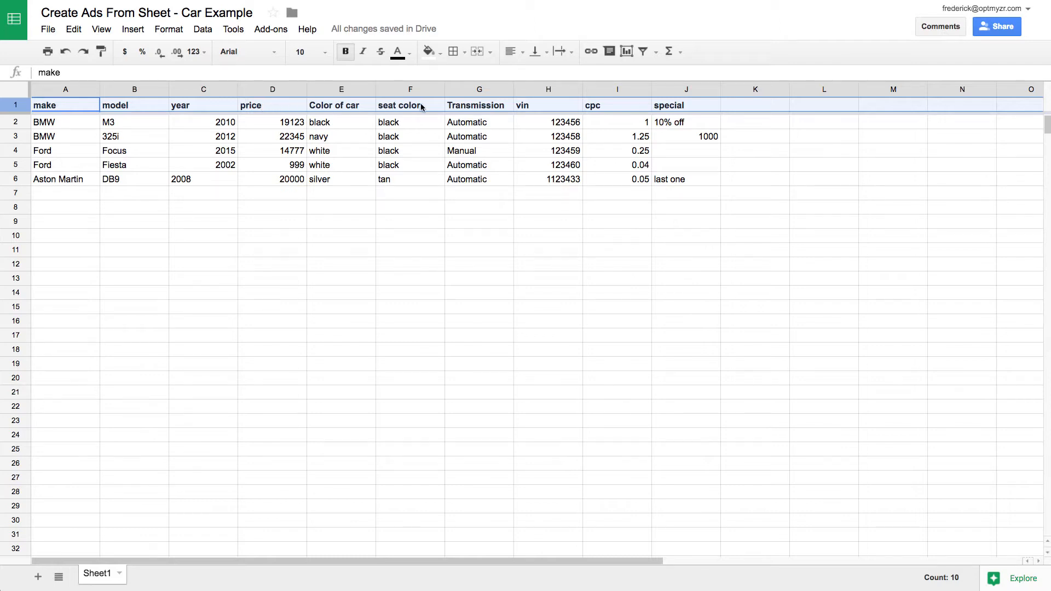
{"action": "left_click", "coordinate": [348, 199]}
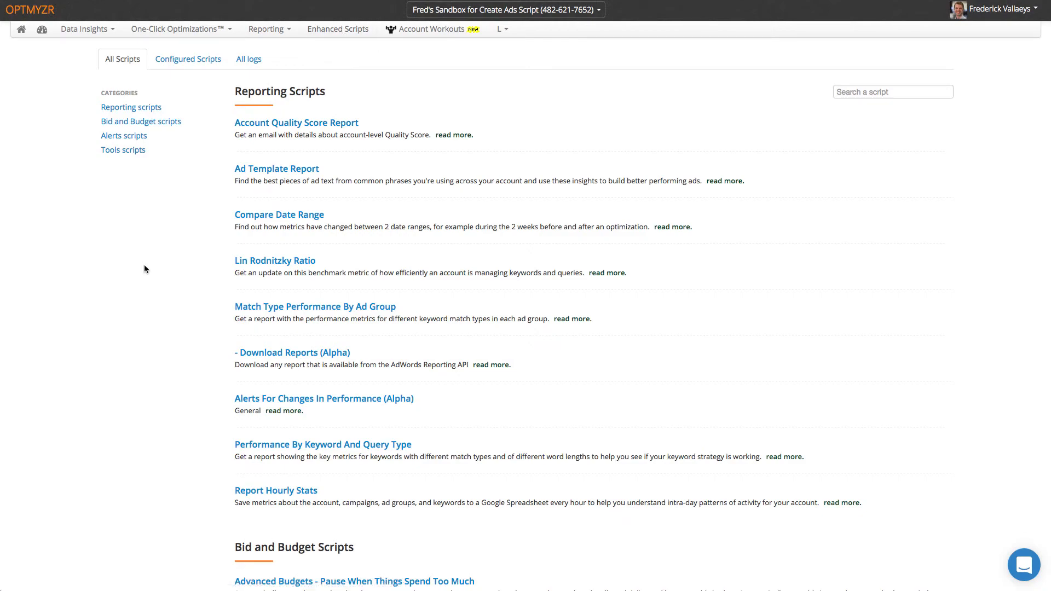
- Open the Create Ads From Spreadsheet configuration from the Tools scripts section
{"action": "left_click", "coordinate": [132, 151]}
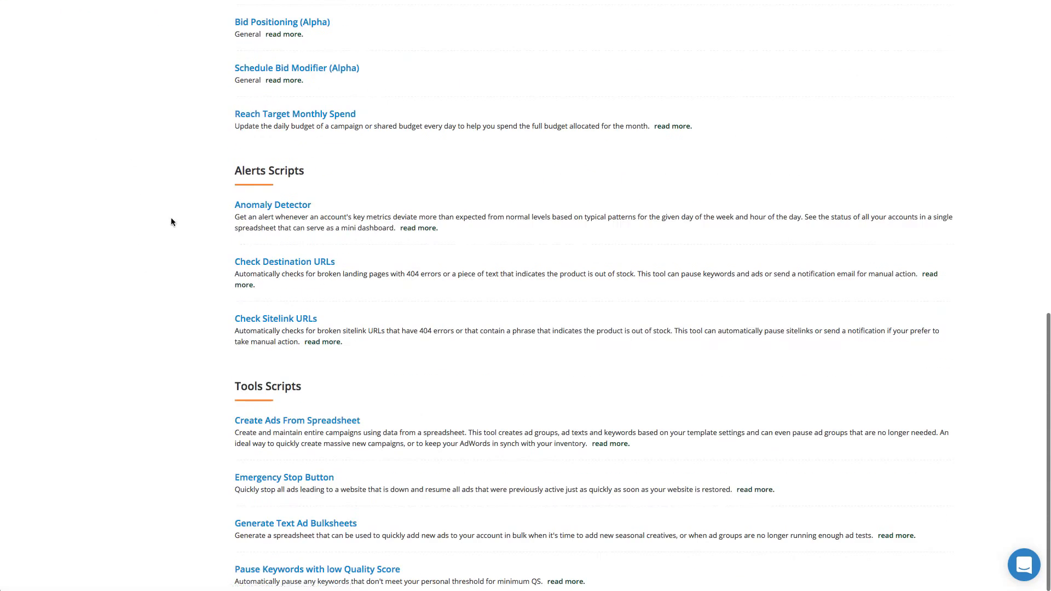
{"action": "left_click", "coordinate": [268, 422]}
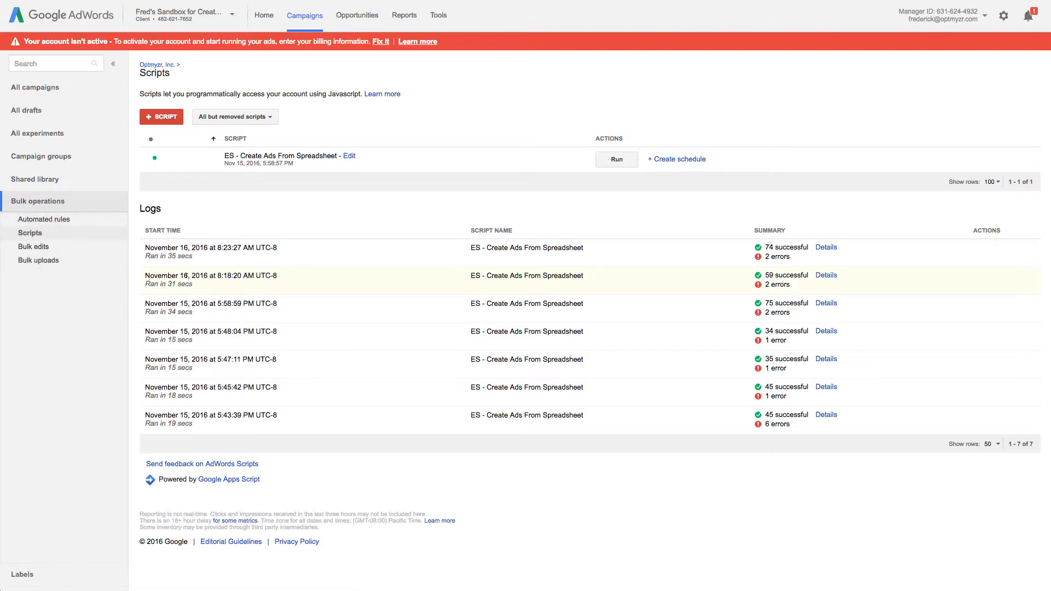
- Show all campaigns in the Google AdWords account
{"action": "left_click", "coordinate": [40, 89]}
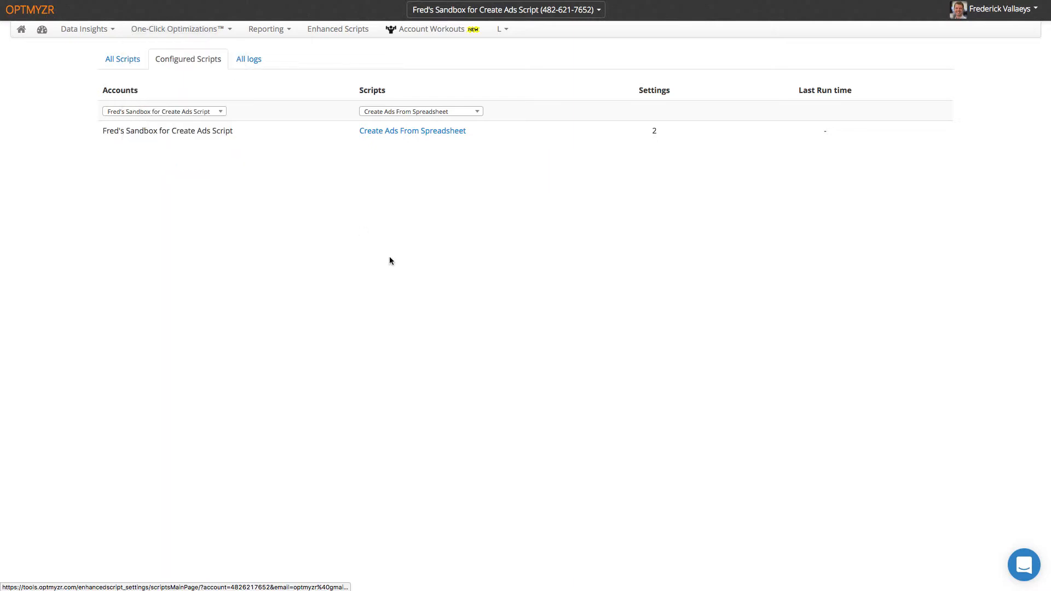
- Edit the Car Dealership setting from the Create Ads From Spreadsheet settings list
{"action": "left_click", "coordinate": [429, 131]}
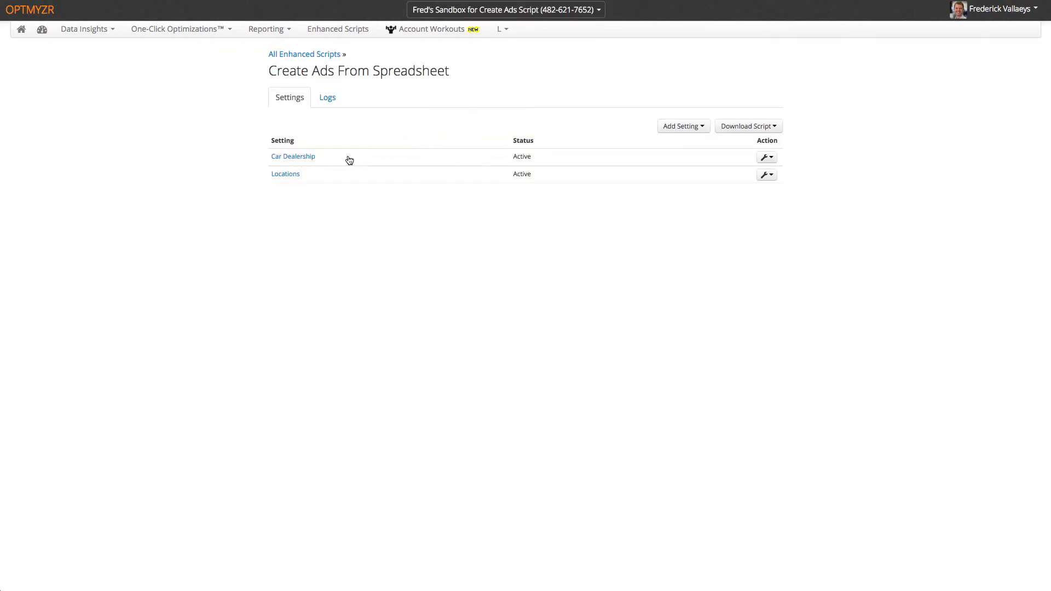
{"action": "left_click", "coordinate": [772, 162]}
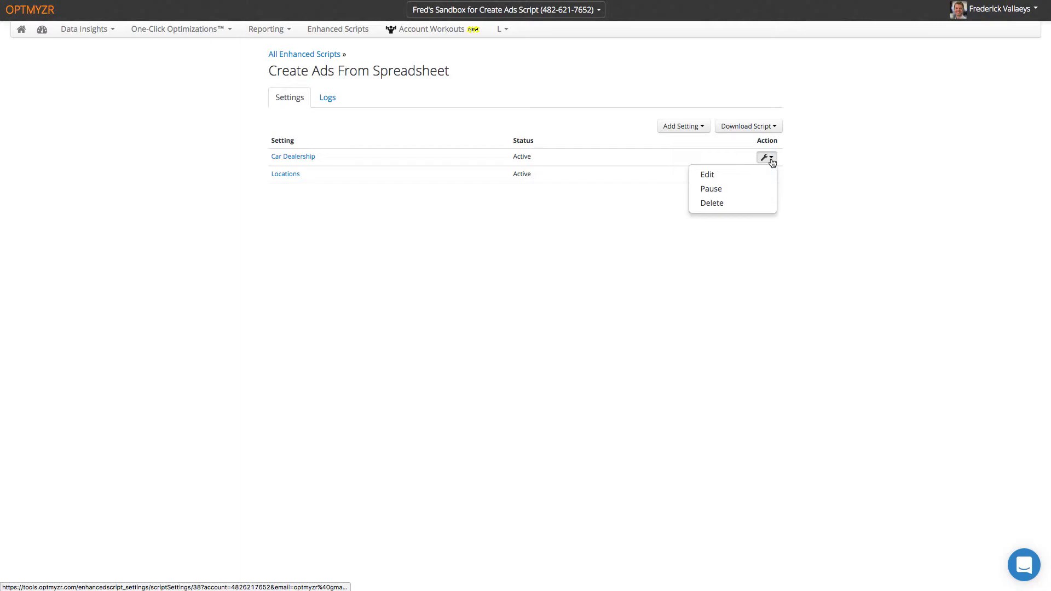
{"action": "left_click", "coordinate": [729, 176]}
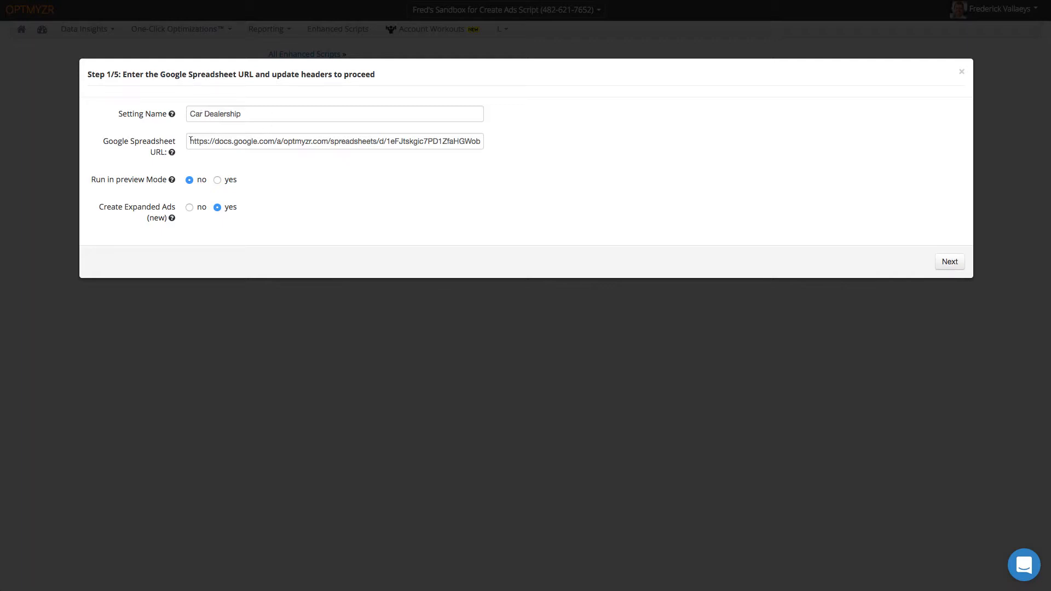
{"action": "left_click_drag", "start_coordinate": [190, 140], "coordinate": [490, 139]}
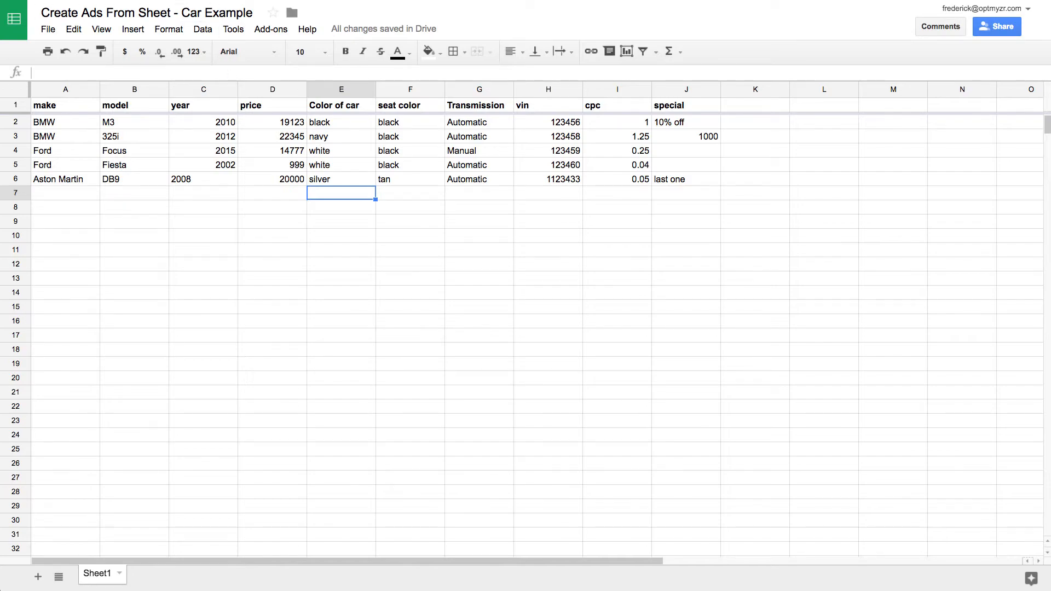
{"action": "key", "text": "ctrl+Tab"}
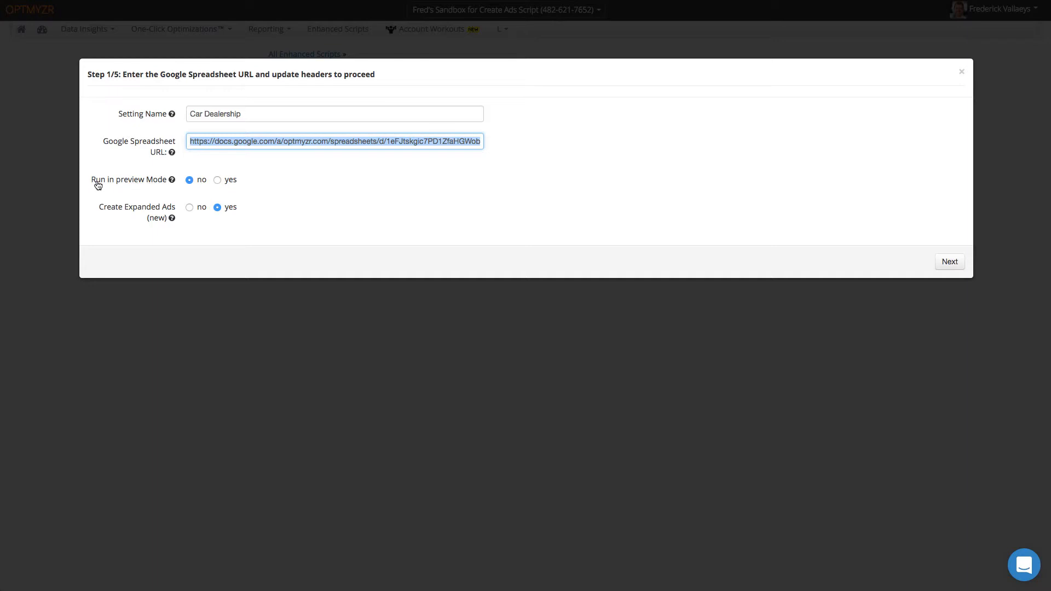
- Advance to the campaign and ad group step and select the existing campaign name Car Dealers 2
{"action": "mouse_move", "coordinate": [173, 183]}
{"action": "left_click", "coordinate": [949, 263]}
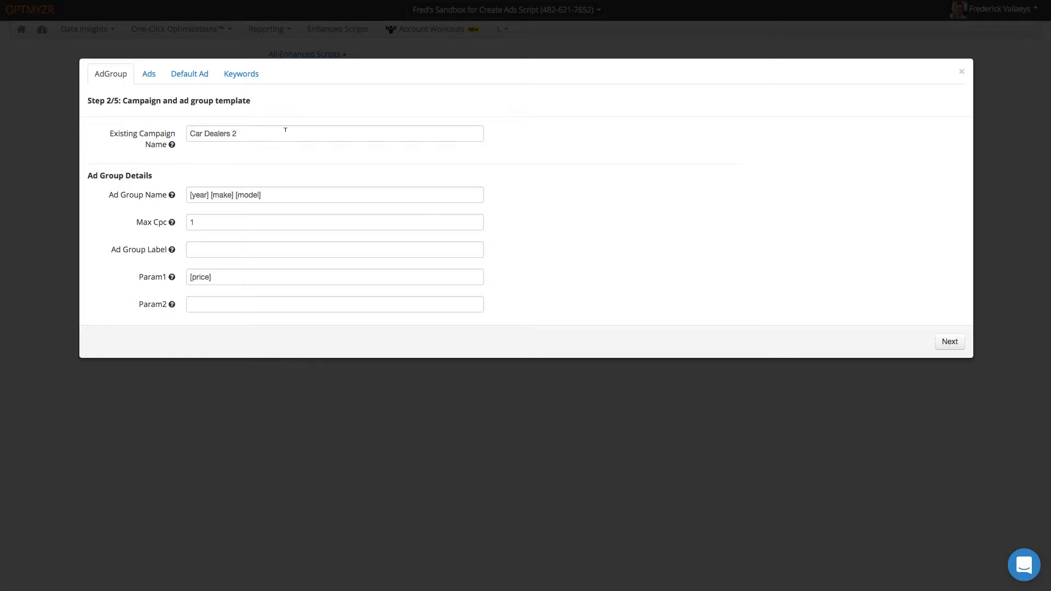
{"action": "left_click", "coordinate": [189, 132]}
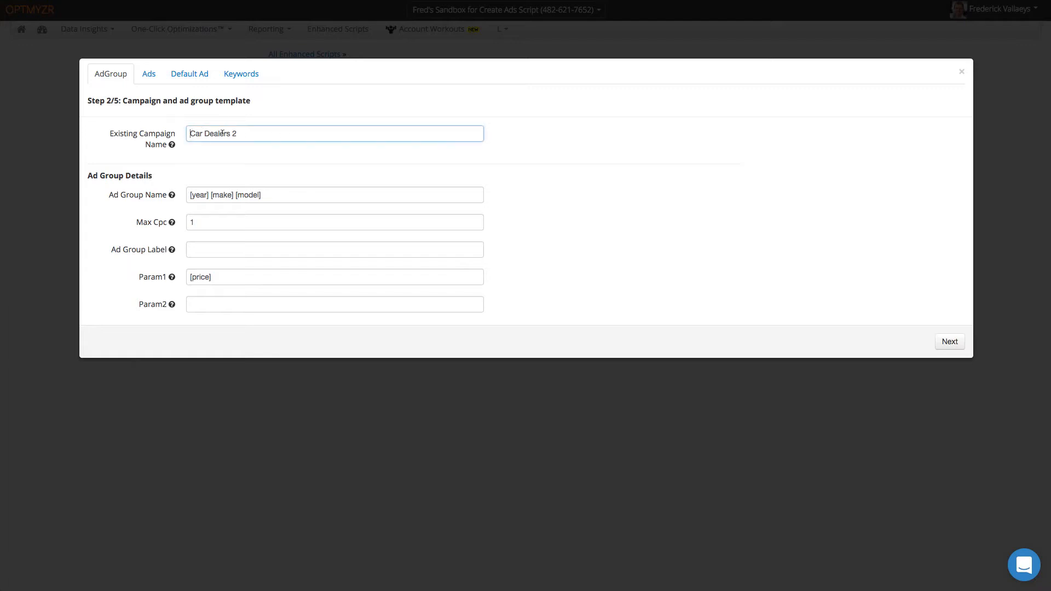
{"action": "left_click_drag", "start_coordinate": [232, 132], "coordinate": [186, 131]}
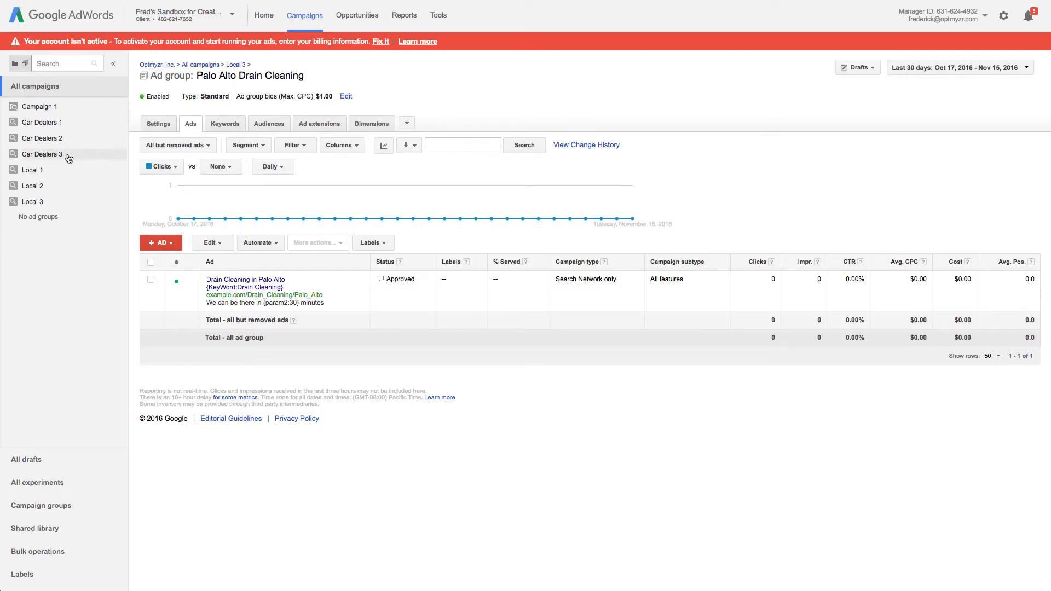
- Compare the Car Dealers 2 and Car Dealers 3 campaigns in AdWords, then return to the template's campaign name
{"action": "left_click", "coordinate": [52, 139]}
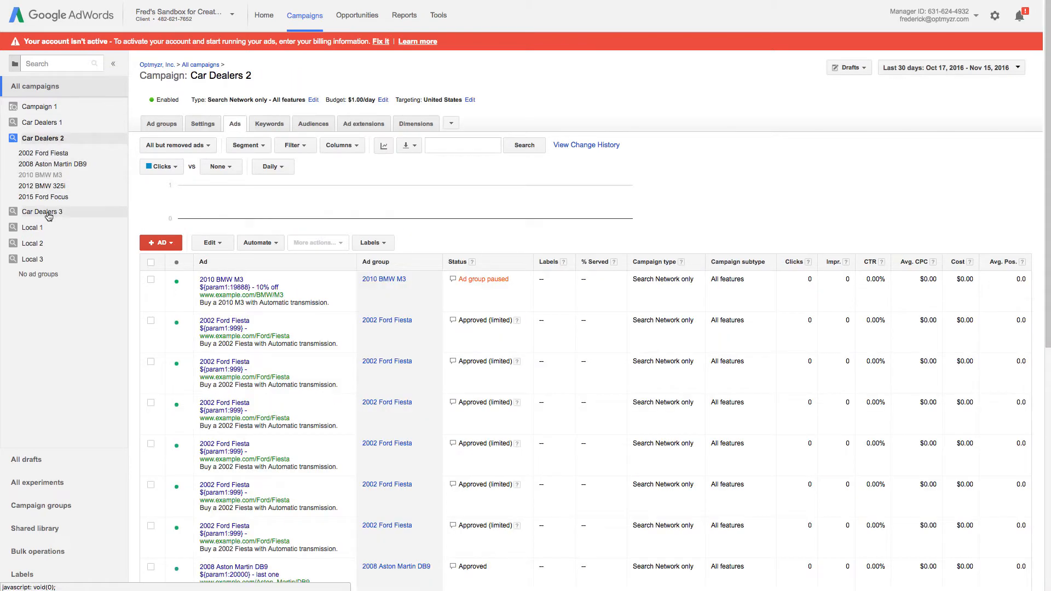
{"action": "left_click", "coordinate": [48, 216]}
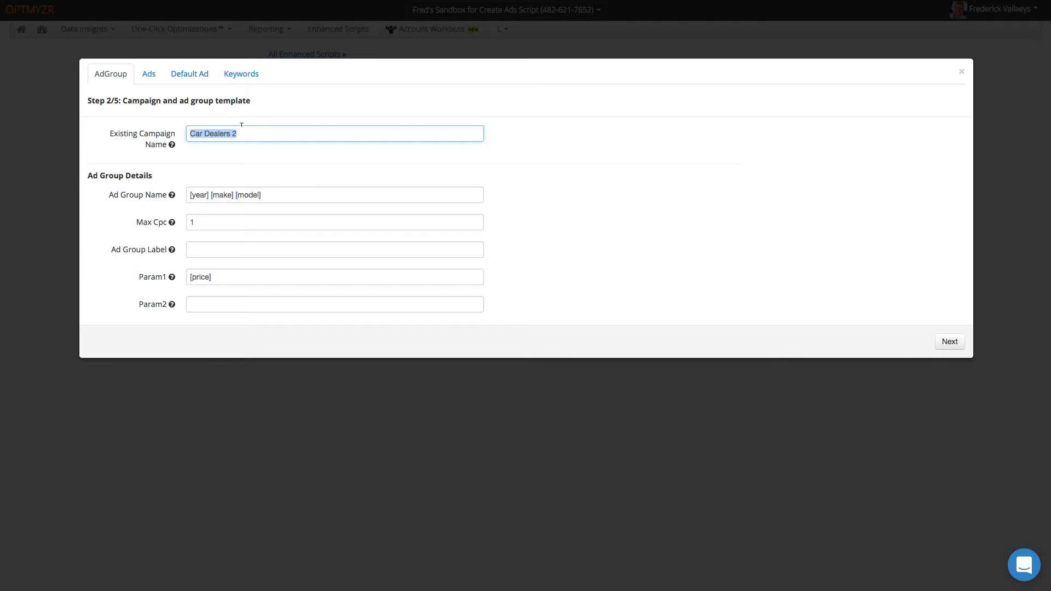
{"action": "left_click", "coordinate": [244, 132]}
- Change the existing campaign name to Car Dealers 3 and clear the ad group name template
{"action": "key", "text": "BackSpace"}
{"action": "type", "text": "3"}
{"action": "left_click", "coordinate": [268, 195]}
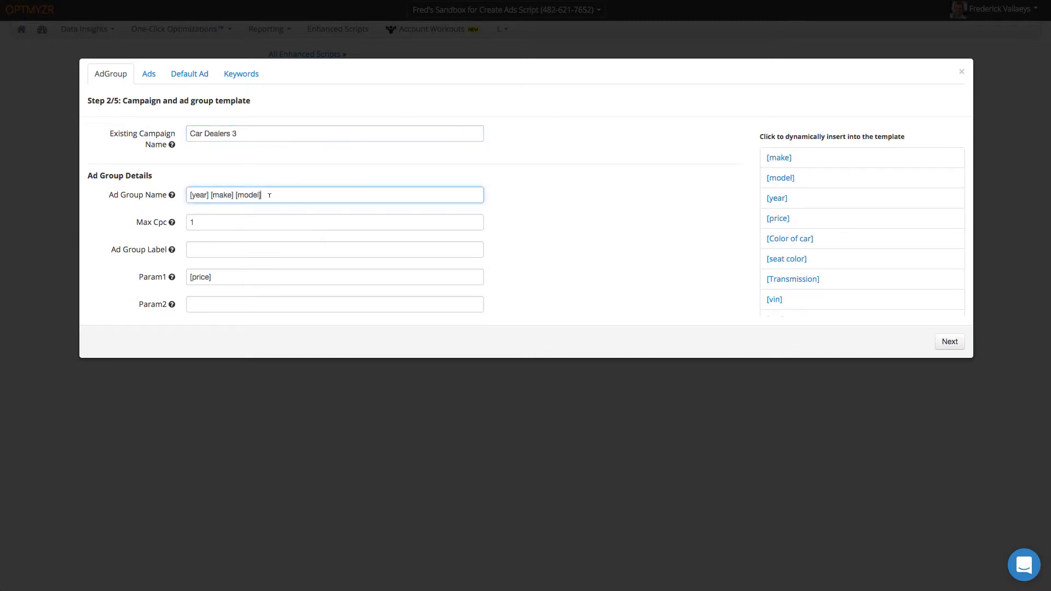
{"action": "left_click_drag", "start_coordinate": [269, 195], "coordinate": [186, 195]}
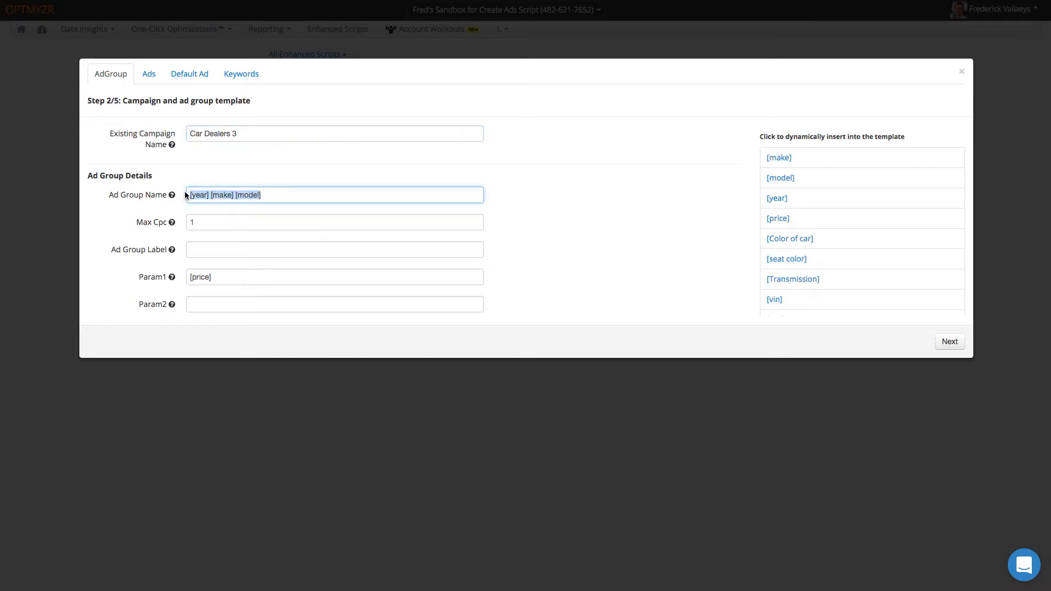
{"action": "key", "text": "BackSpace"}
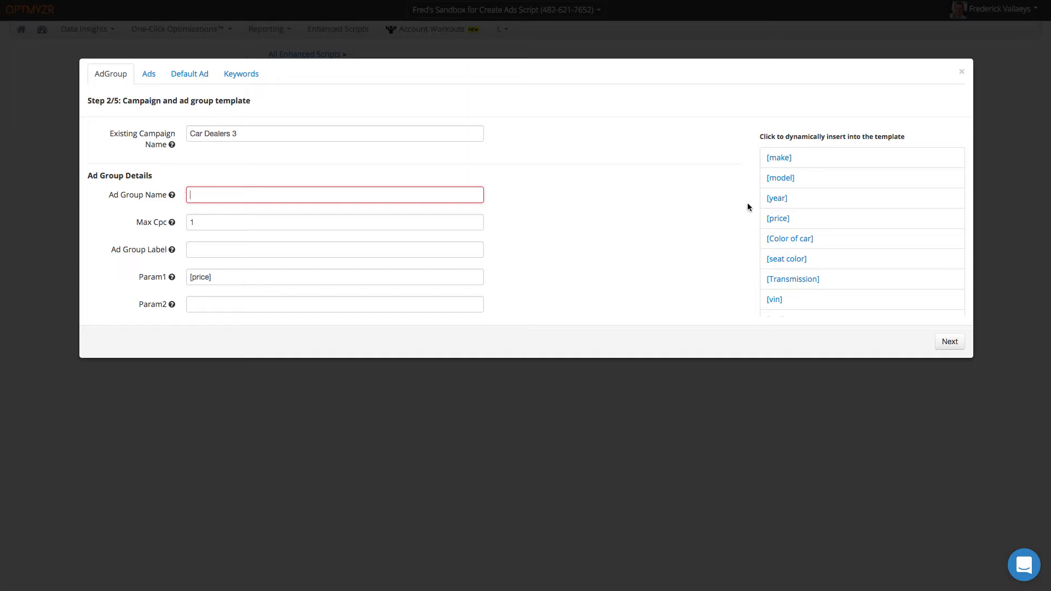
- Build the ad group name from the [make], [model] and [year] fields
{"action": "scroll", "coordinate": [810, 298], "scroll_direction": "down", "scroll_amount": 3}
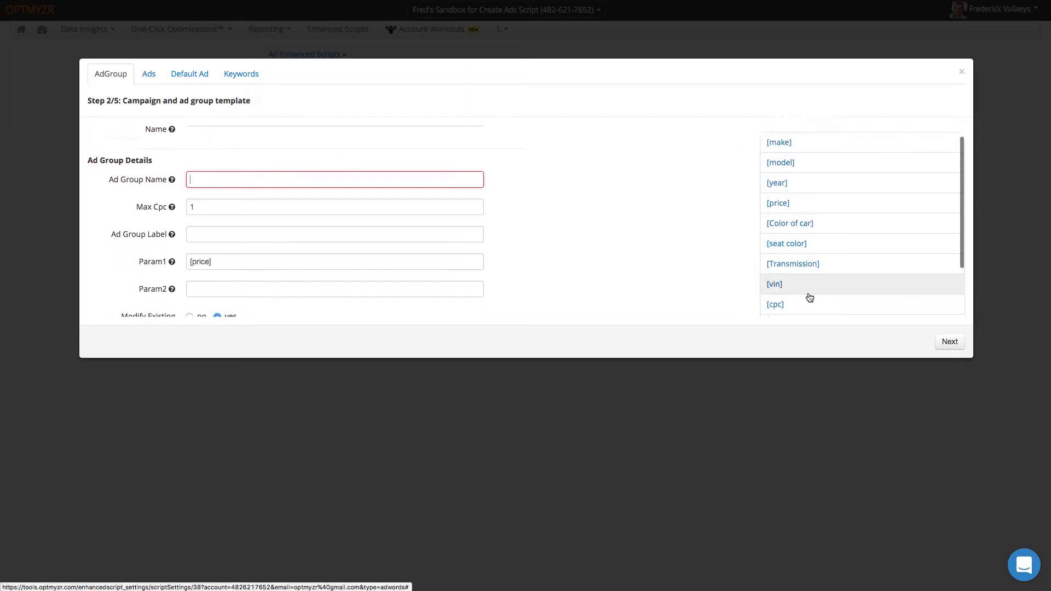
{"action": "scroll", "coordinate": [810, 298], "scroll_direction": "up", "scroll_amount": 2}
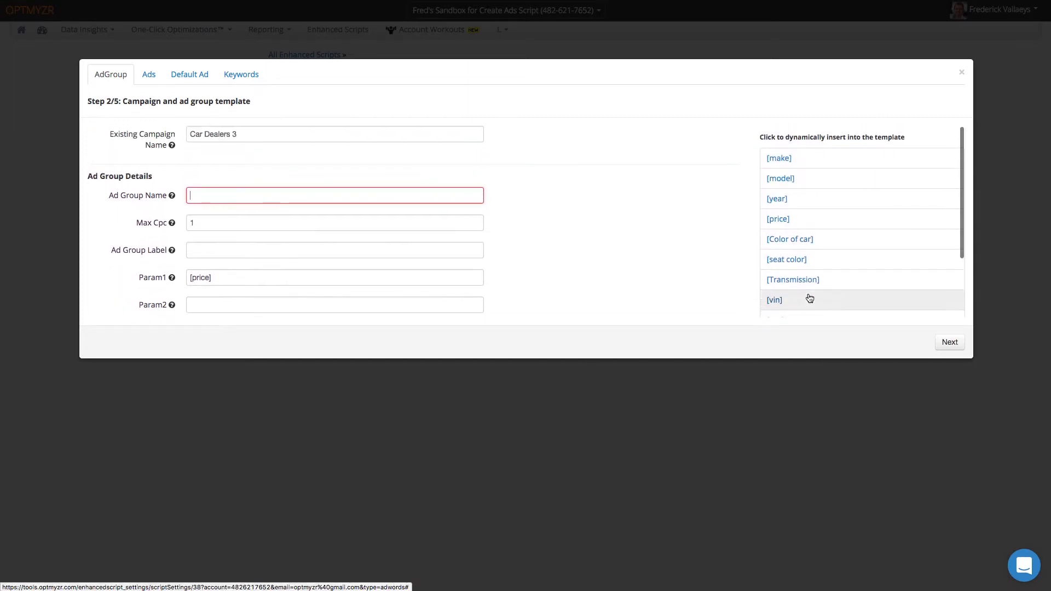
{"action": "left_click", "coordinate": [780, 161]}
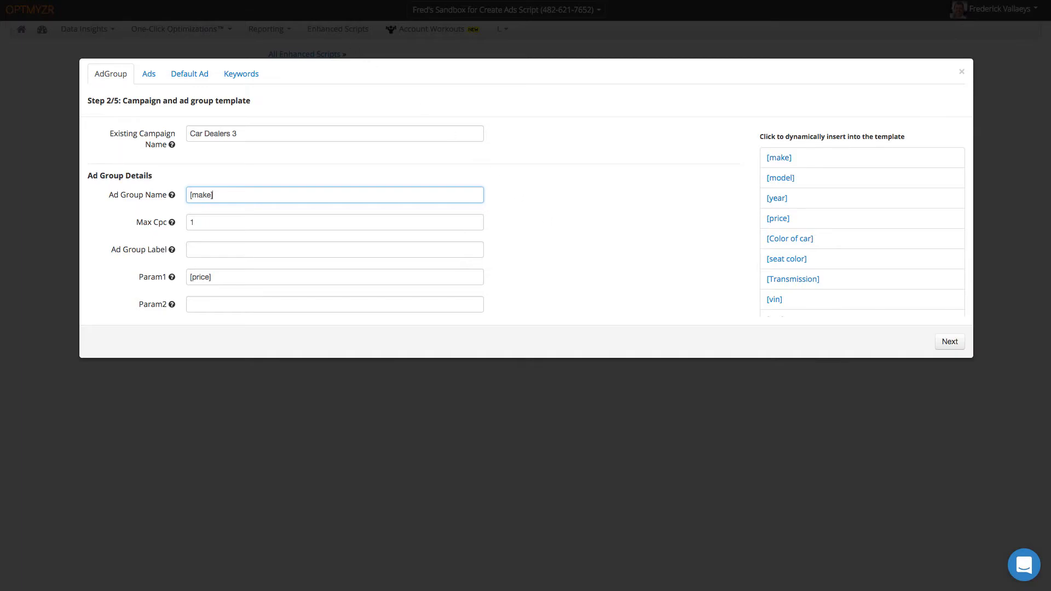
{"action": "key", "text": "ctrl+Tab"}
{"action": "left_click", "coordinate": [781, 179]}
{"action": "left_click", "coordinate": [777, 199]}
- Set the Ad Group Label to 'Optmyzr Ads' and review the remaining template fields down to Param1
{"action": "left_click", "coordinate": [236, 222]}
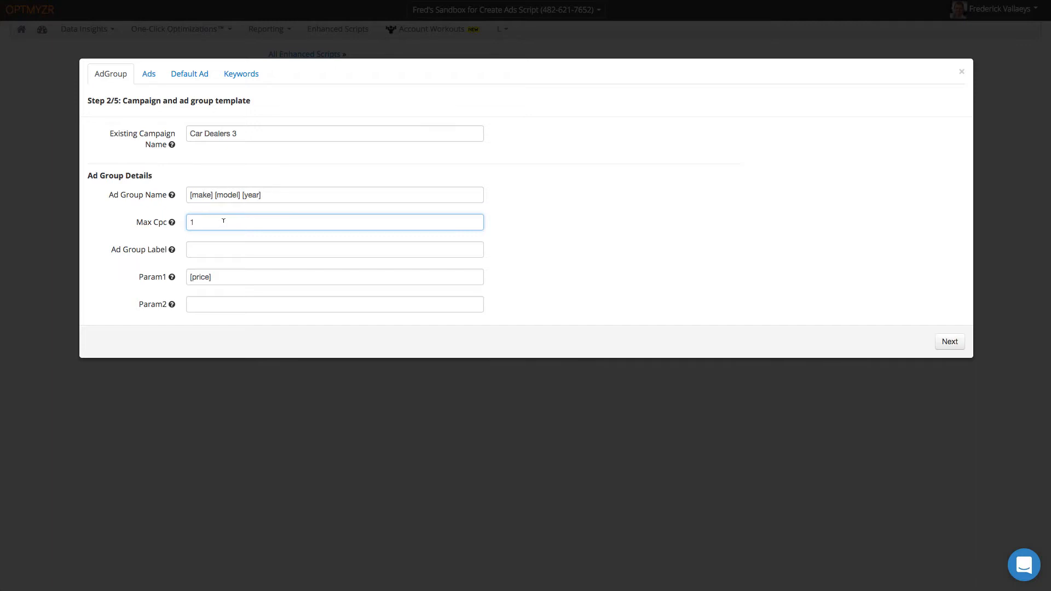
{"action": "left_click", "coordinate": [200, 245]}
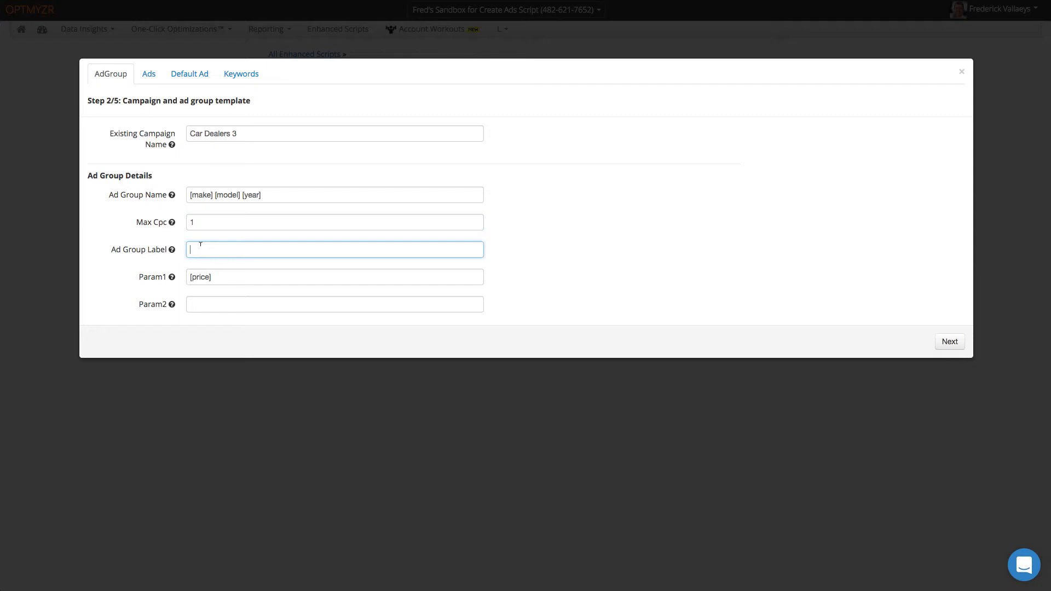
{"action": "type", "text": "Optmyzr Ads"}
{"action": "left_click", "coordinate": [225, 272]}
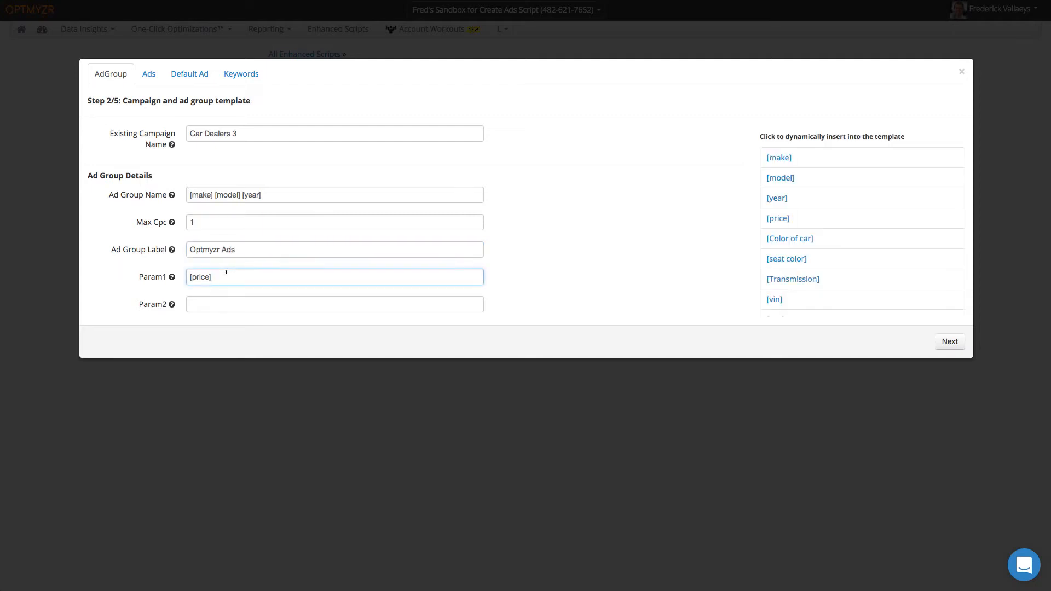
{"action": "scroll", "coordinate": [226, 272], "scroll_direction": "down", "scroll_amount": 2}
{"action": "scroll", "coordinate": [226, 272], "scroll_direction": "down", "scroll_amount": 1}
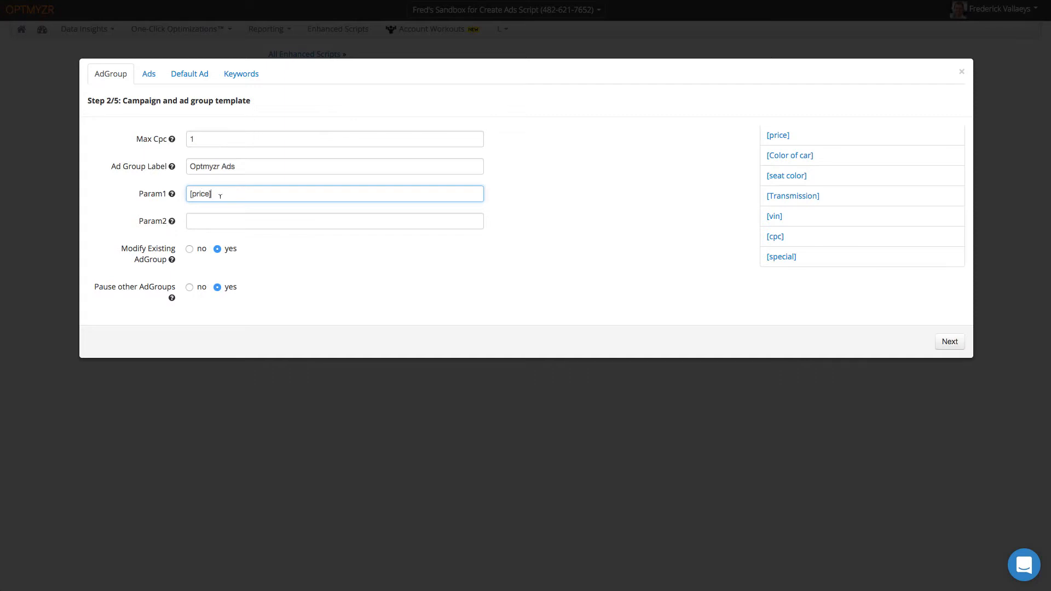
{"action": "scroll", "coordinate": [788, 213], "scroll_direction": "up", "scroll_amount": 3}
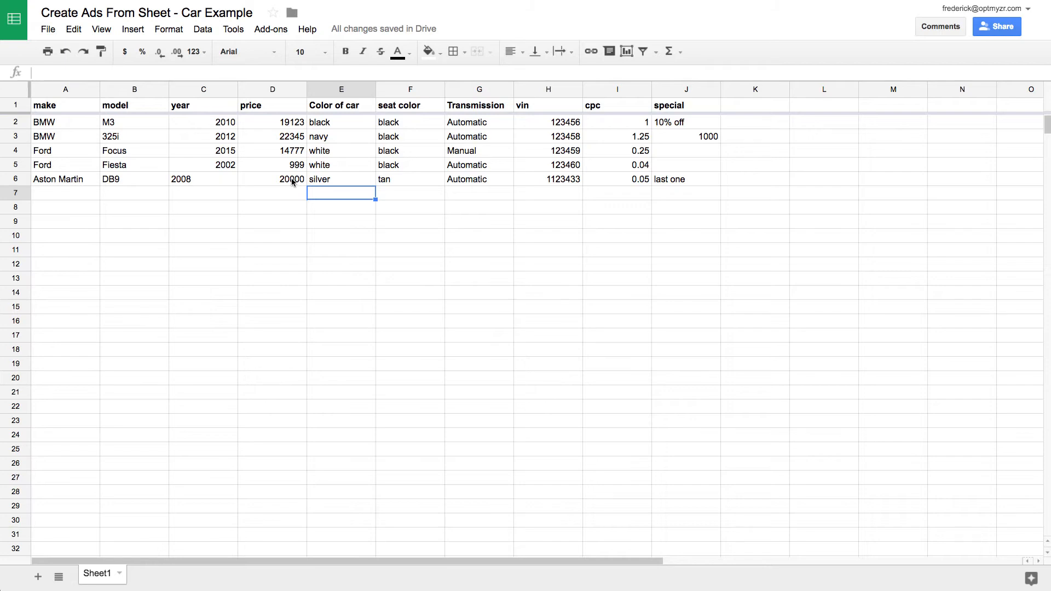
- Enter 19888 as the M3's price in cell D2 of the car sheet
{"action": "left_click", "coordinate": [298, 122]}
{"action": "type", "text": "19888"}
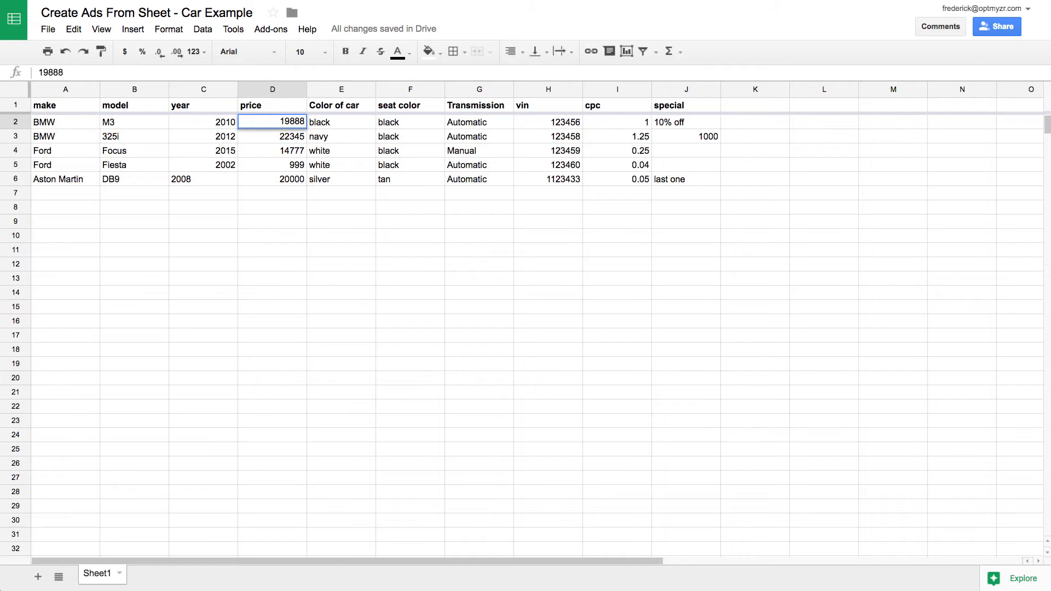
{"action": "key", "text": "Return"}
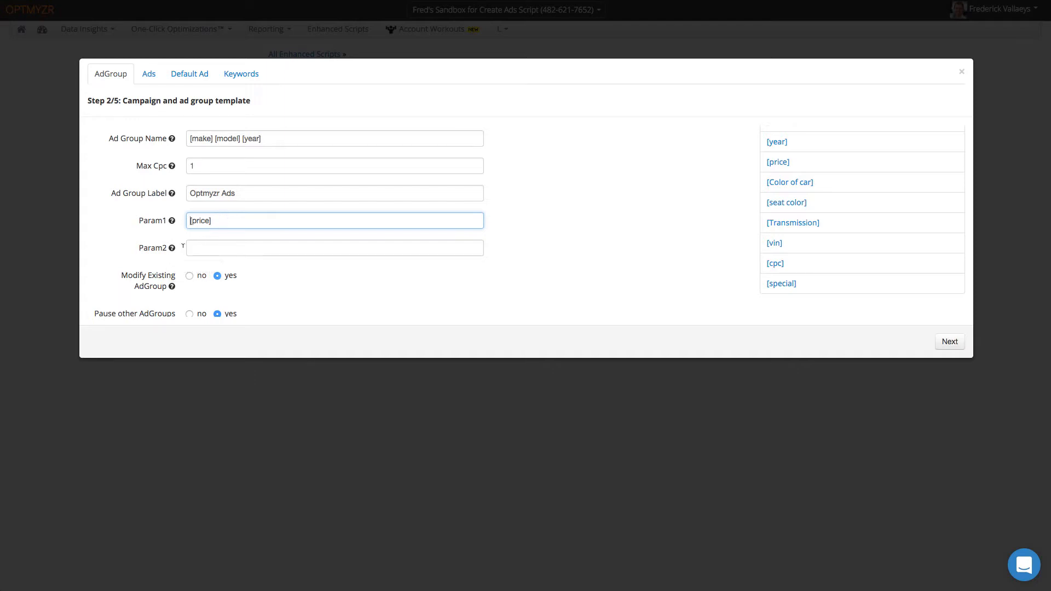
- Check the help for Modify Existing AdGroup and Pause other AdGroups, then continue to Ad Templates
{"action": "scroll", "coordinate": [231, 250], "scroll_direction": "down", "scroll_amount": 1}
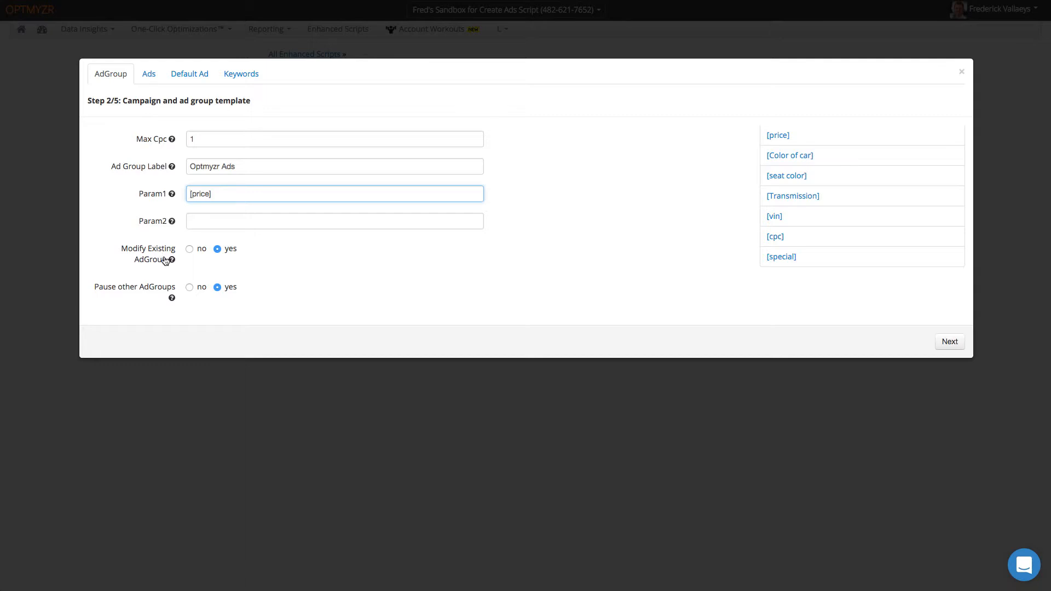
{"action": "mouse_move", "coordinate": [172, 261]}
{"action": "mouse_move", "coordinate": [171, 298]}
{"action": "mouse_move", "coordinate": [172, 300]}
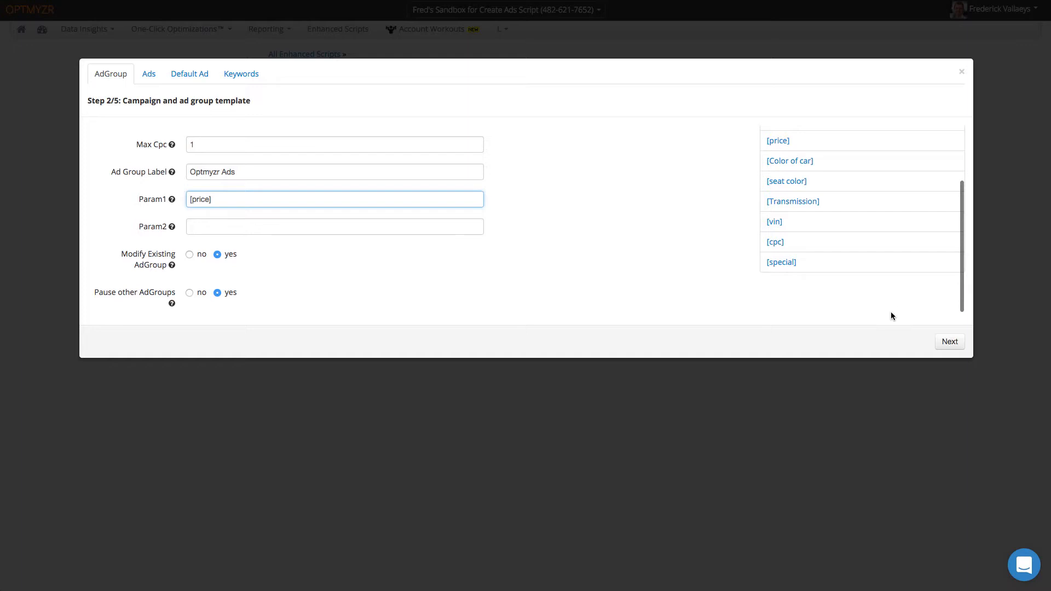
{"action": "left_click", "coordinate": [949, 341]}
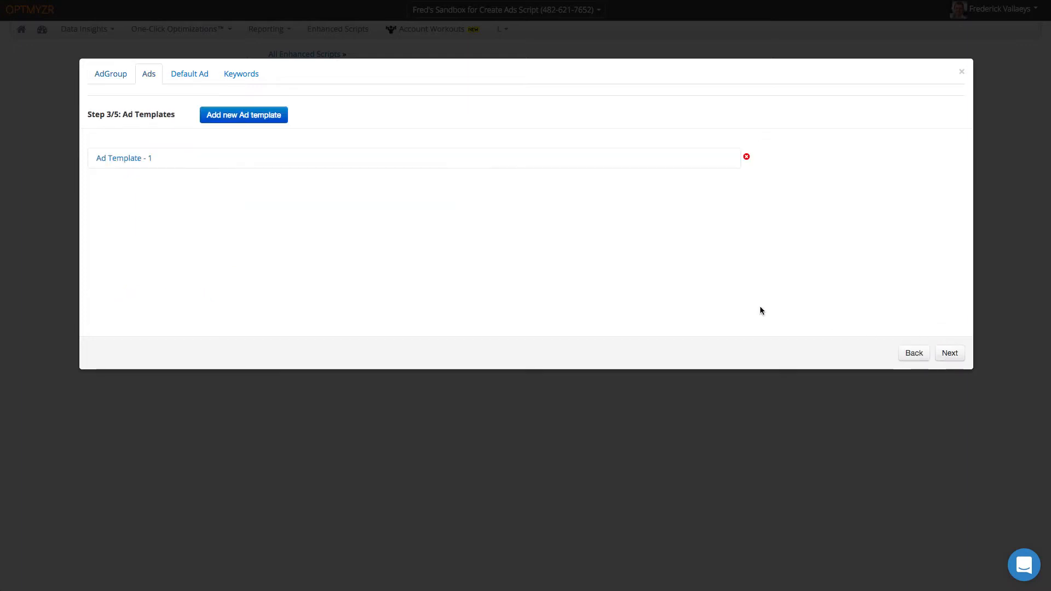
- Expand Ad Template - 1 and check its headline and description fields
{"action": "left_click", "coordinate": [361, 163]}
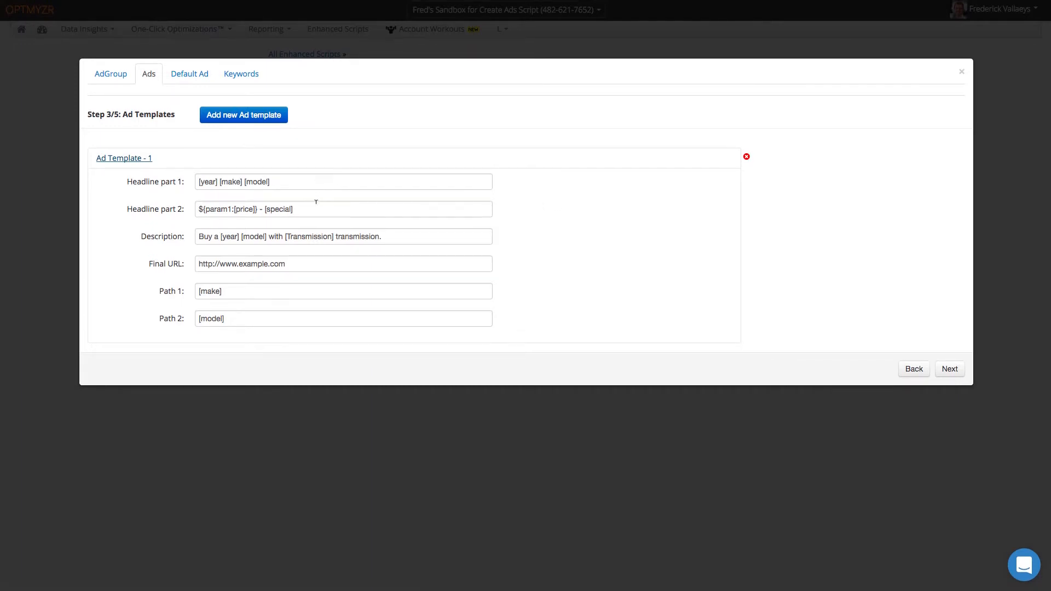
{"action": "left_click", "coordinate": [291, 181]}
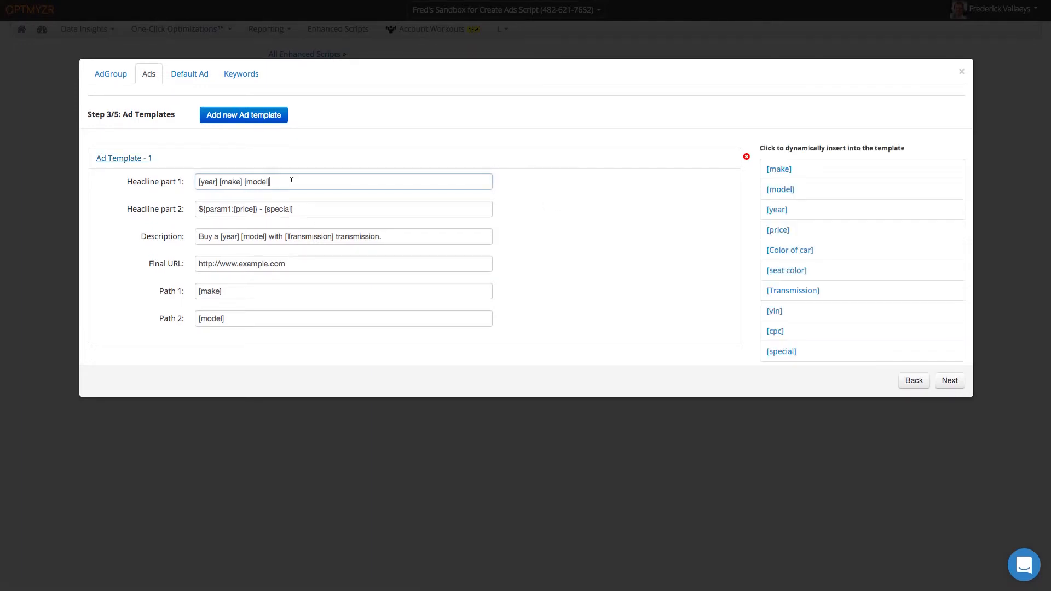
{"action": "left_click", "coordinate": [313, 207]}
{"action": "left_click", "coordinate": [391, 232]}
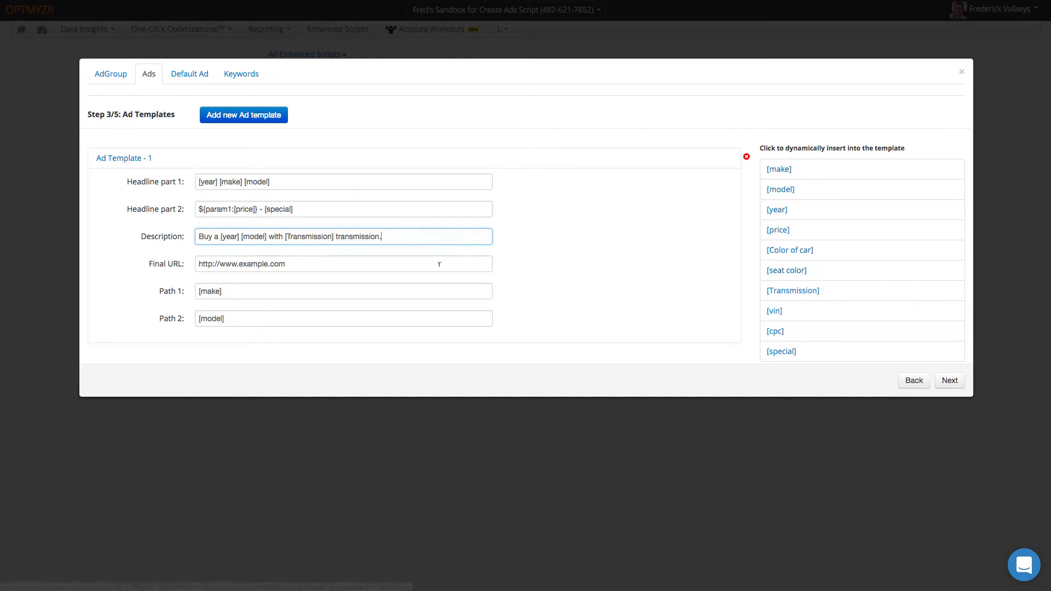
- End the final URL with index.php?product=[make], then inspect the second headline's param1 and [price] parts
{"action": "left_click", "coordinate": [345, 261]}
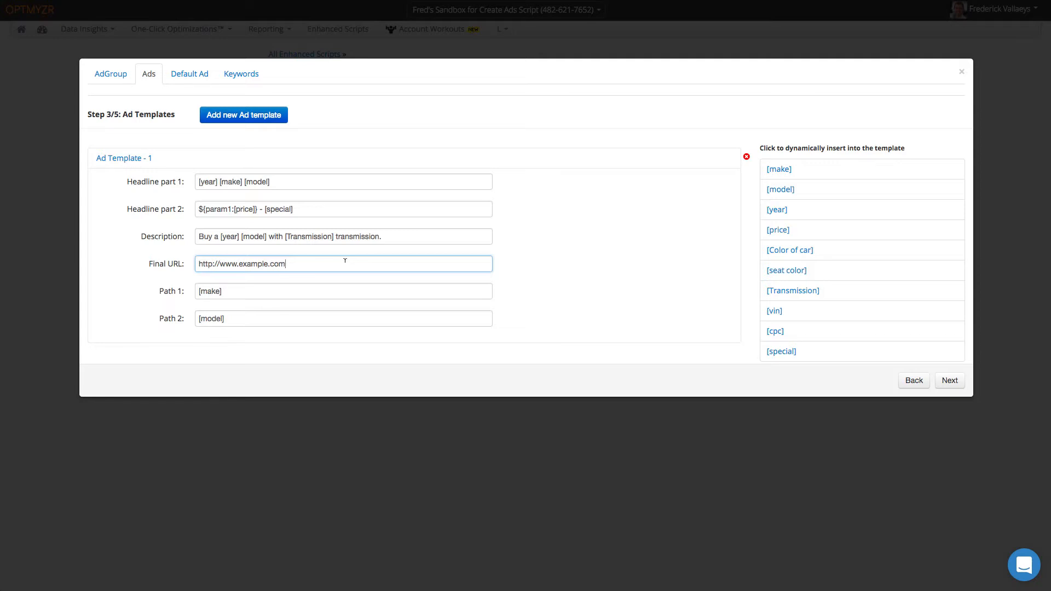
{"action": "type", "text": "index.php?product="}
{"action": "left_click", "coordinate": [789, 172]}
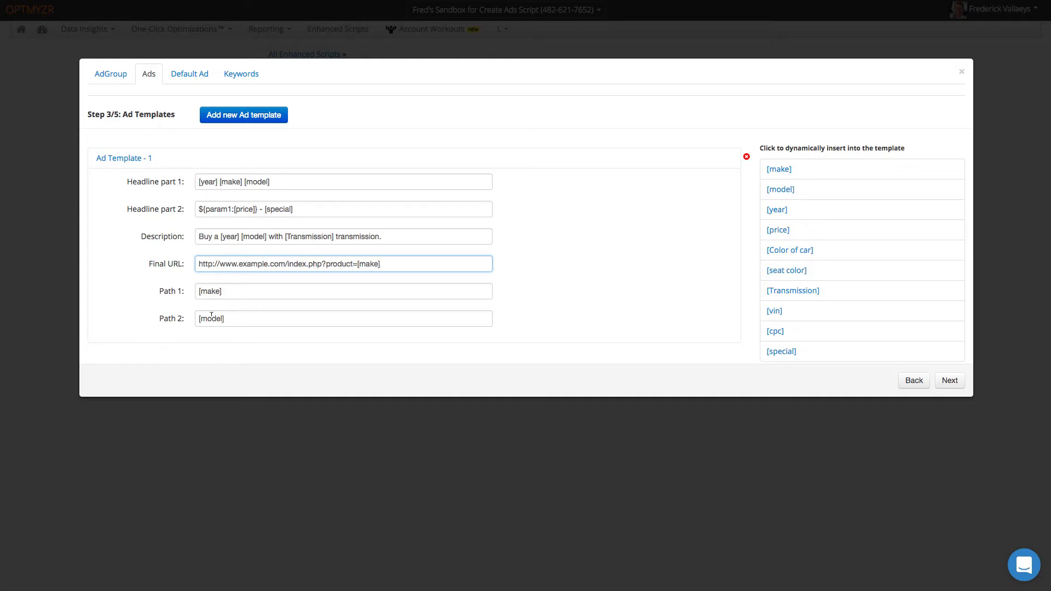
{"action": "left_click_drag", "start_coordinate": [203, 209], "coordinate": [231, 208]}
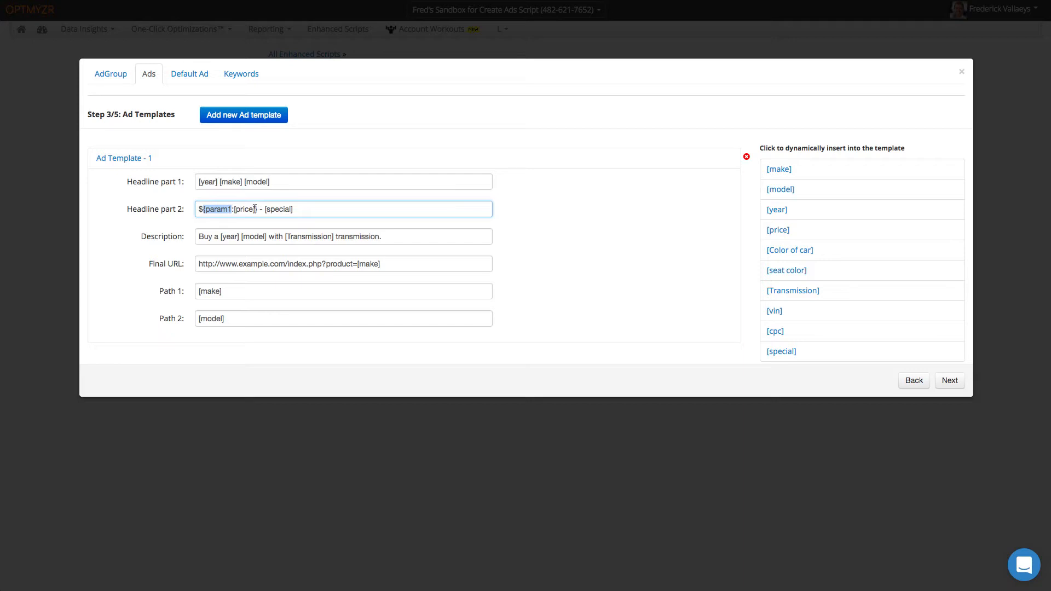
{"action": "left_click_drag", "start_coordinate": [255, 208], "coordinate": [233, 208]}
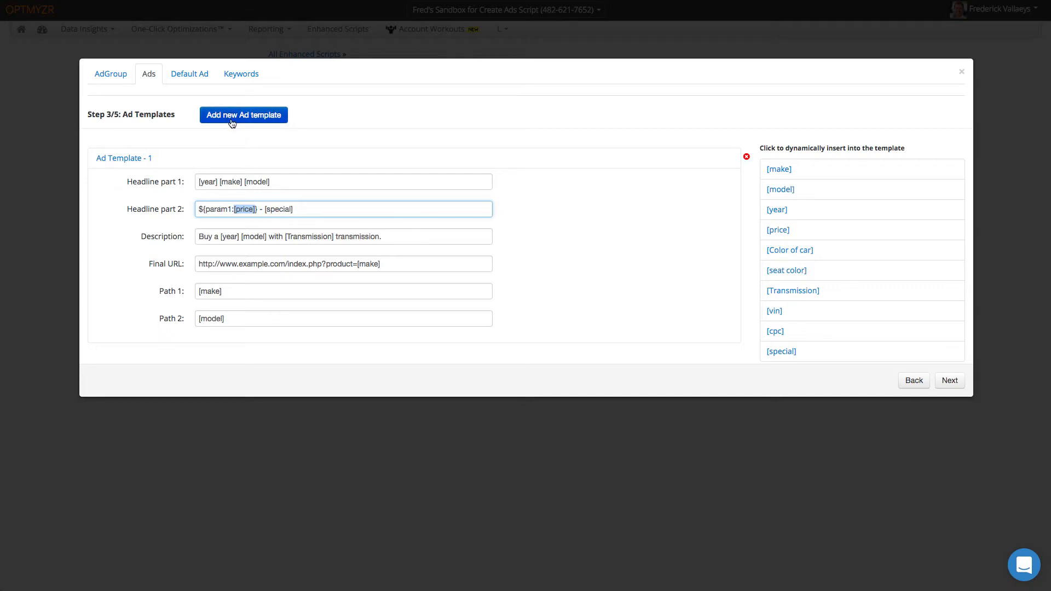
- Compare the Default Ad and Ads steps, then advance to Keyword Templates (step 5 of 5)
{"action": "left_click", "coordinate": [190, 74]}
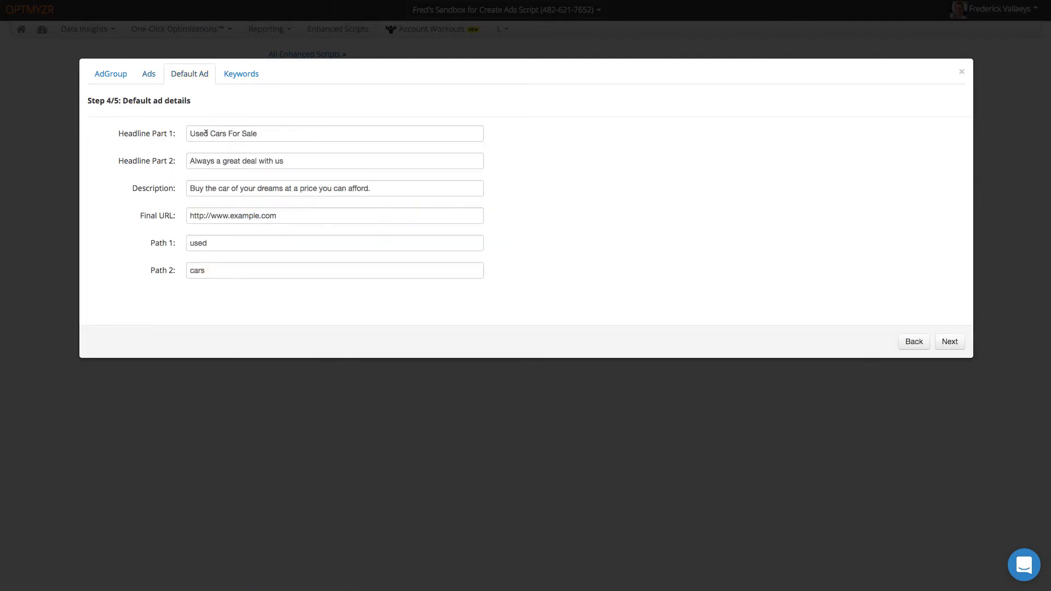
{"action": "left_click", "coordinate": [151, 75]}
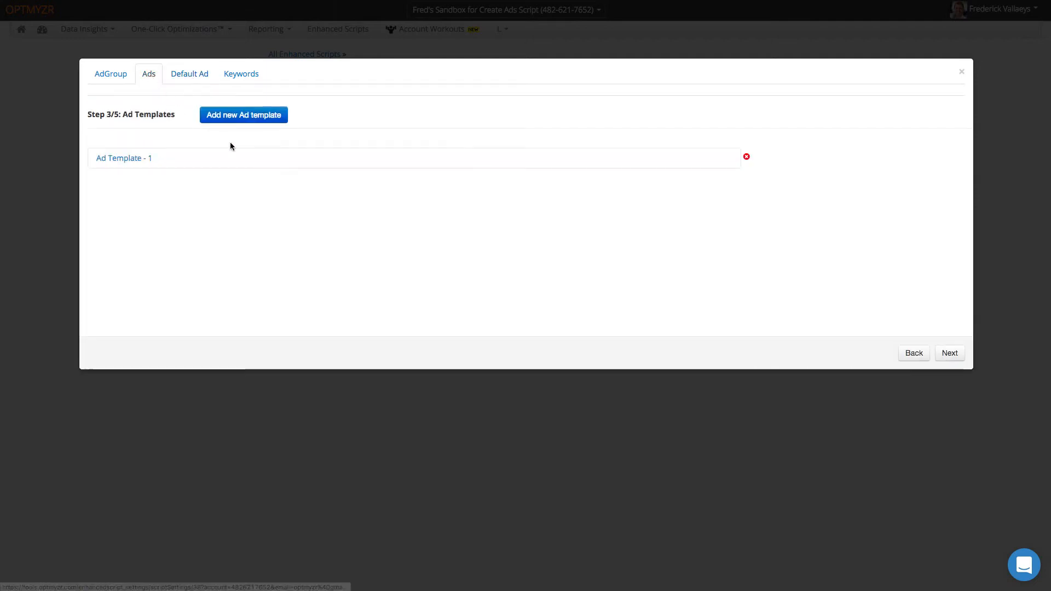
{"action": "left_click", "coordinate": [182, 161]}
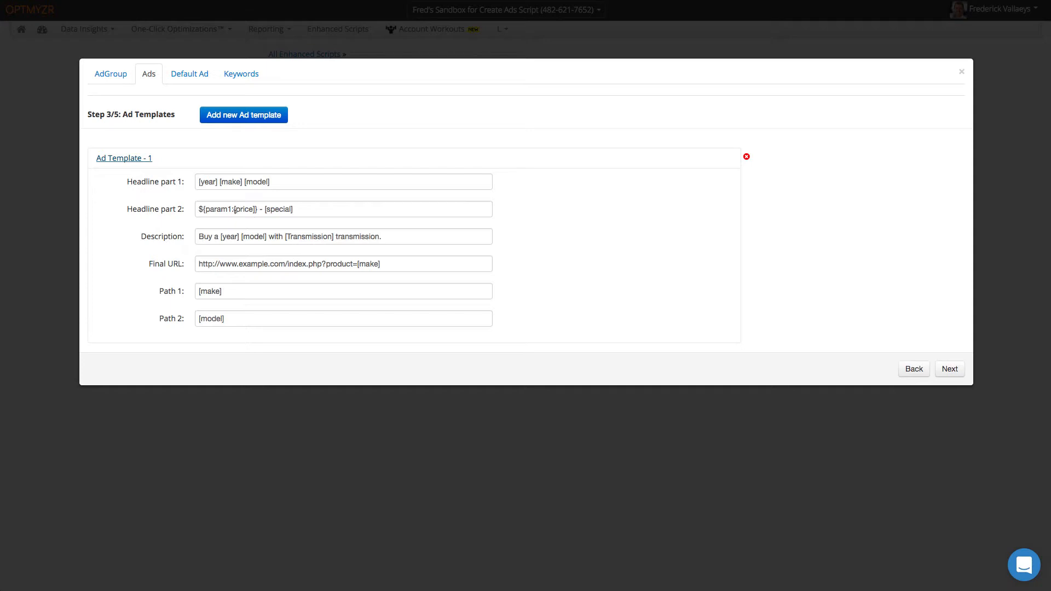
{"action": "left_click", "coordinate": [192, 73]}
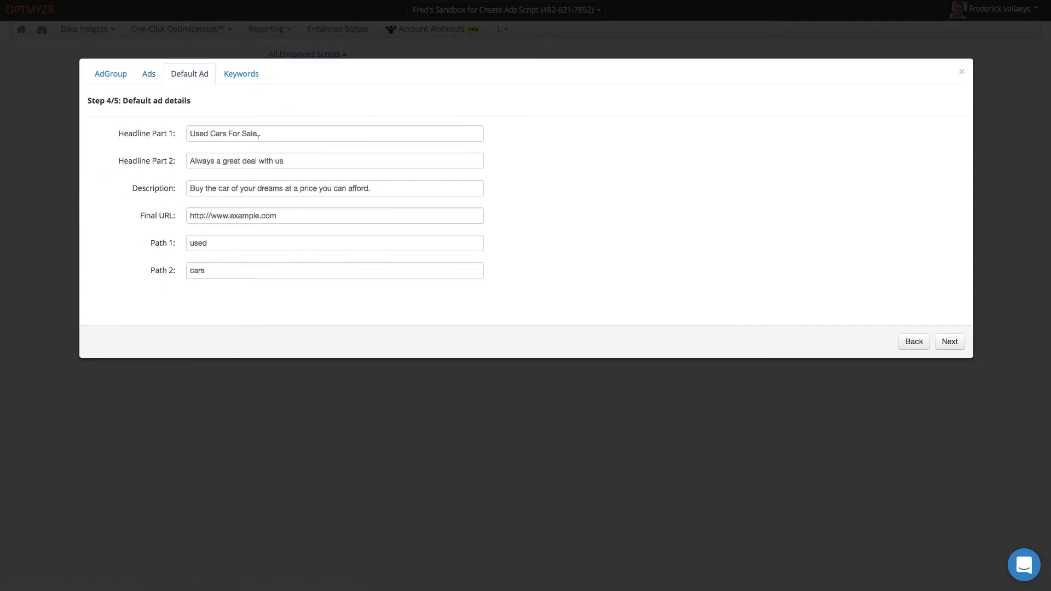
{"action": "left_click", "coordinate": [153, 76]}
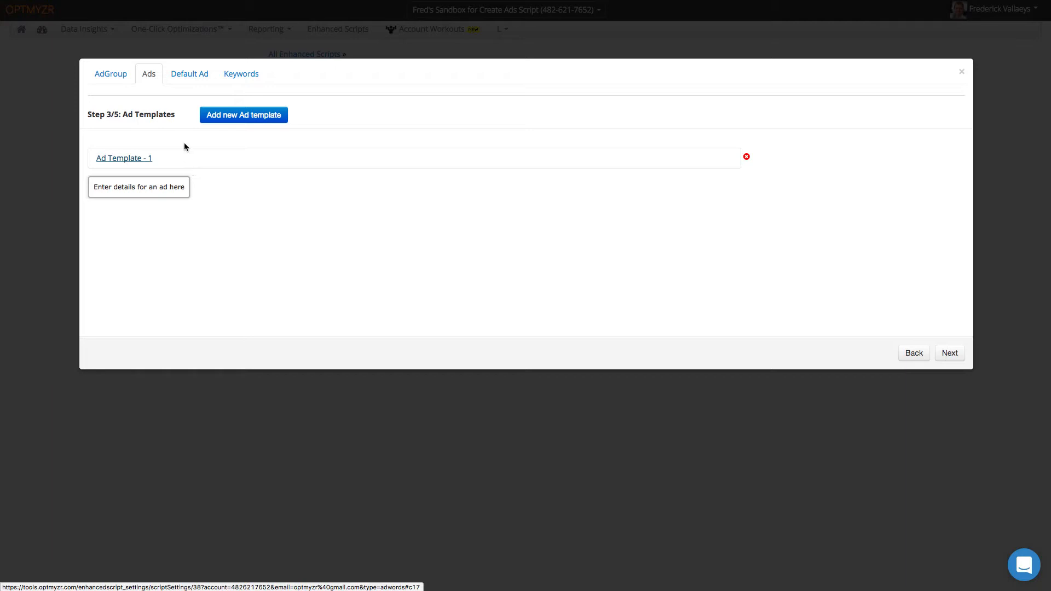
{"action": "left_click", "coordinate": [189, 75]}
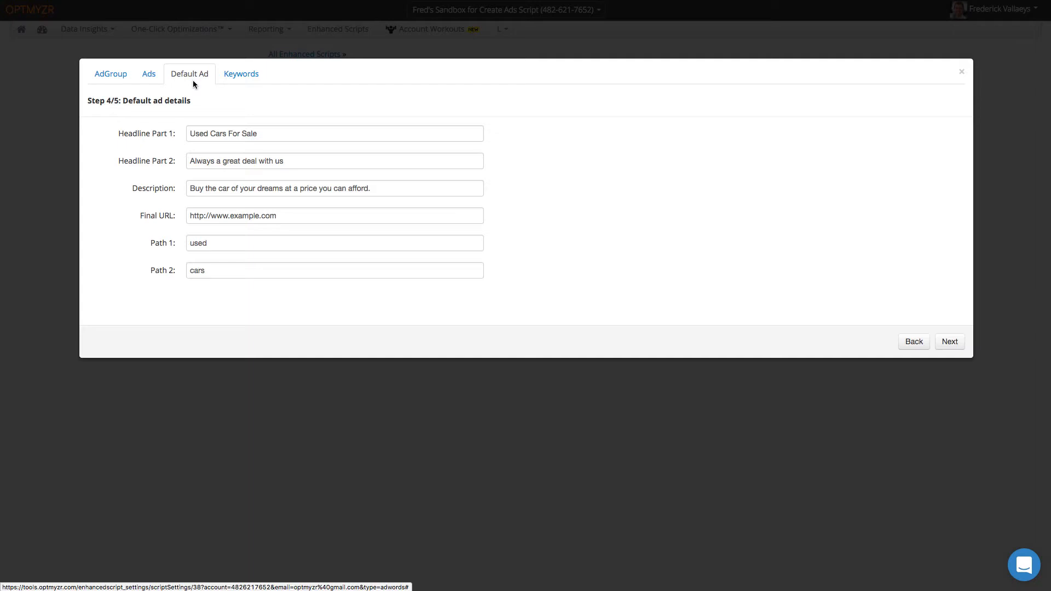
{"action": "left_click", "coordinate": [239, 74]}
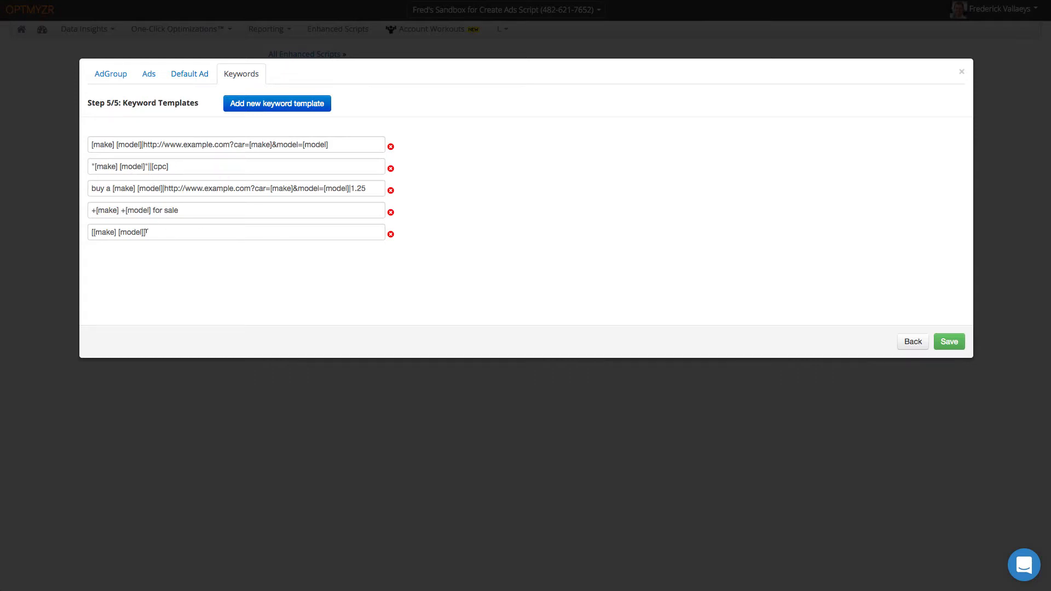
- Replace the fifth keyword template's text with the [make] [model] placeholders
{"action": "left_click_drag", "start_coordinate": [147, 231], "coordinate": [91, 223]}
{"action": "key", "text": "BackSpace"}
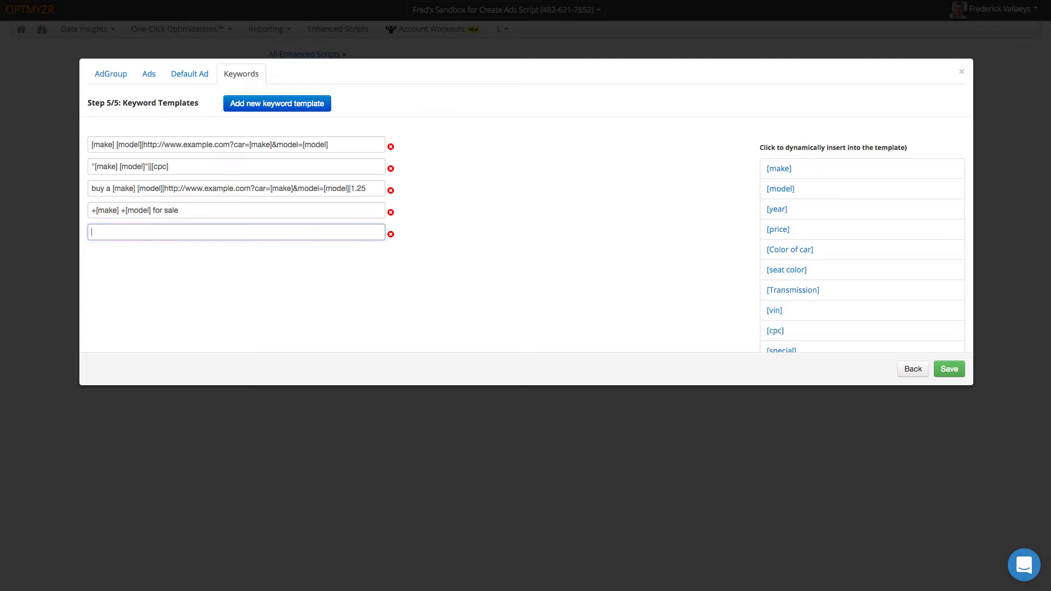
{"action": "left_click", "coordinate": [791, 171]}
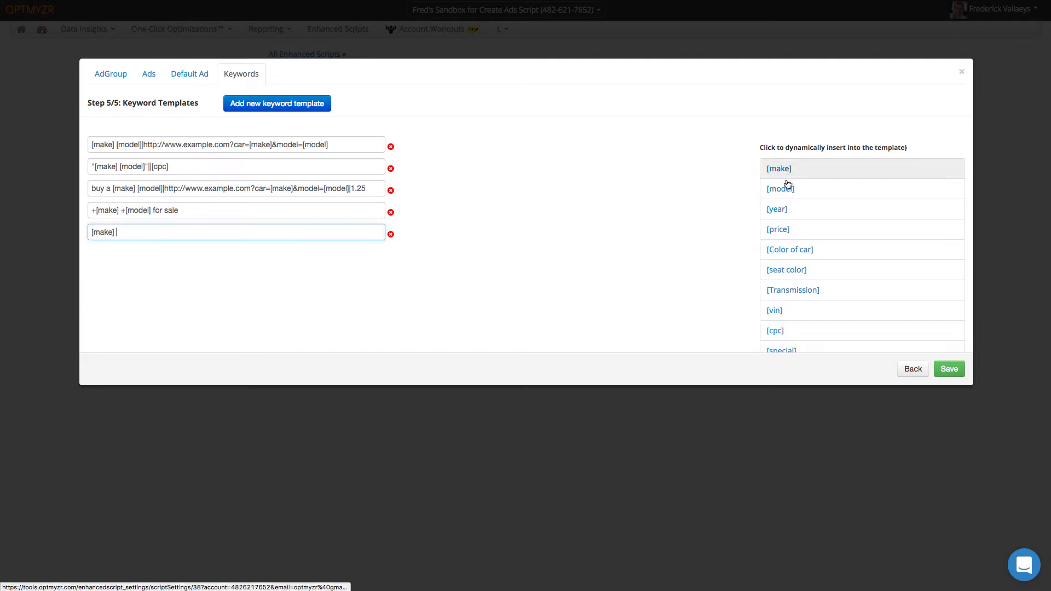
{"action": "left_click", "coordinate": [787, 188]}
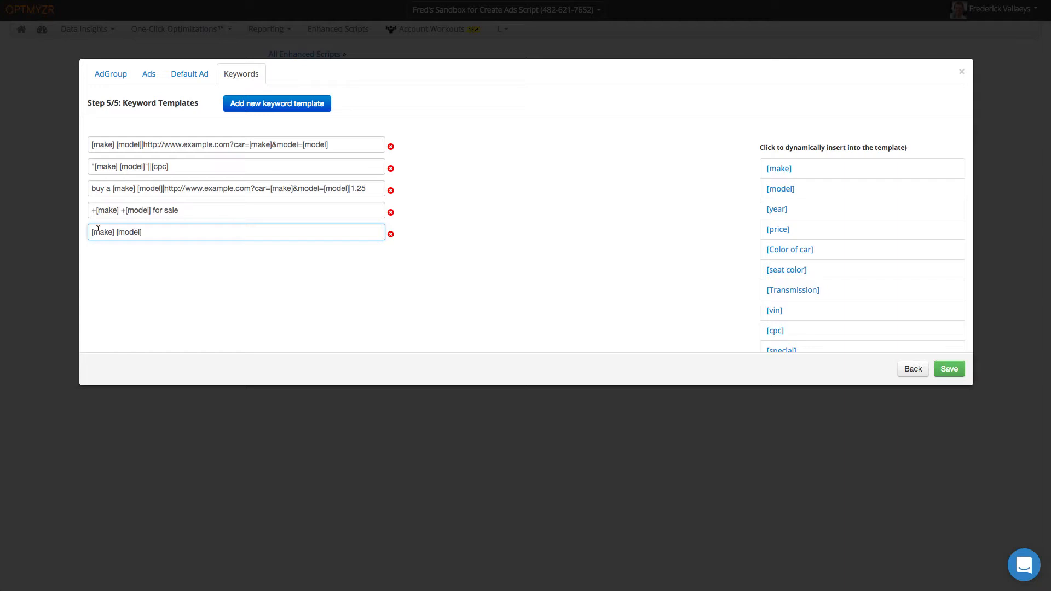
- Select text in the fourth and first keyword templates to review them
{"action": "left_click_drag", "start_coordinate": [187, 209], "coordinate": [94, 210]}
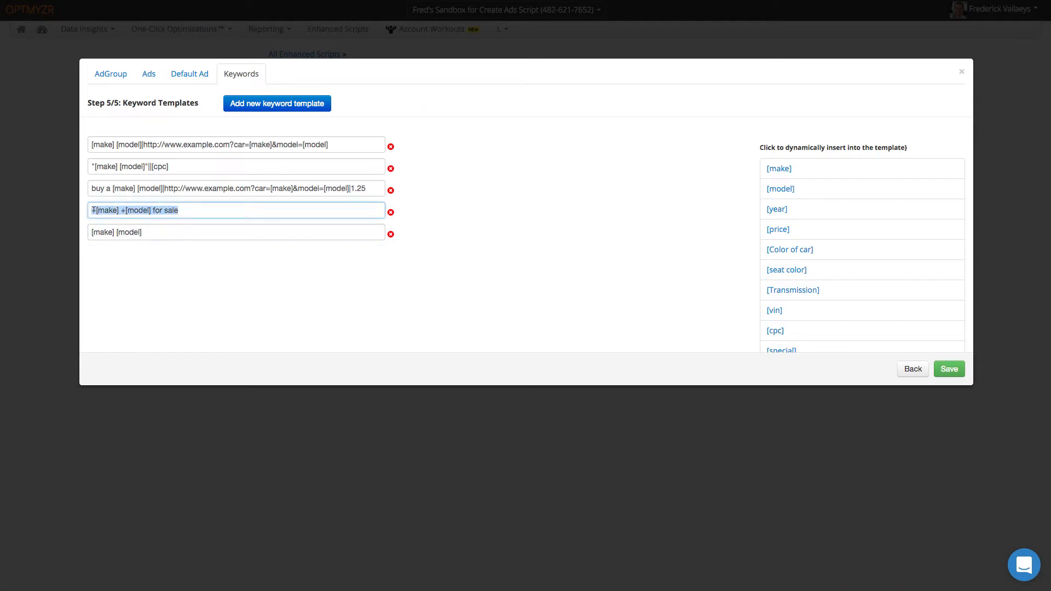
{"action": "left_click", "coordinate": [94, 210]}
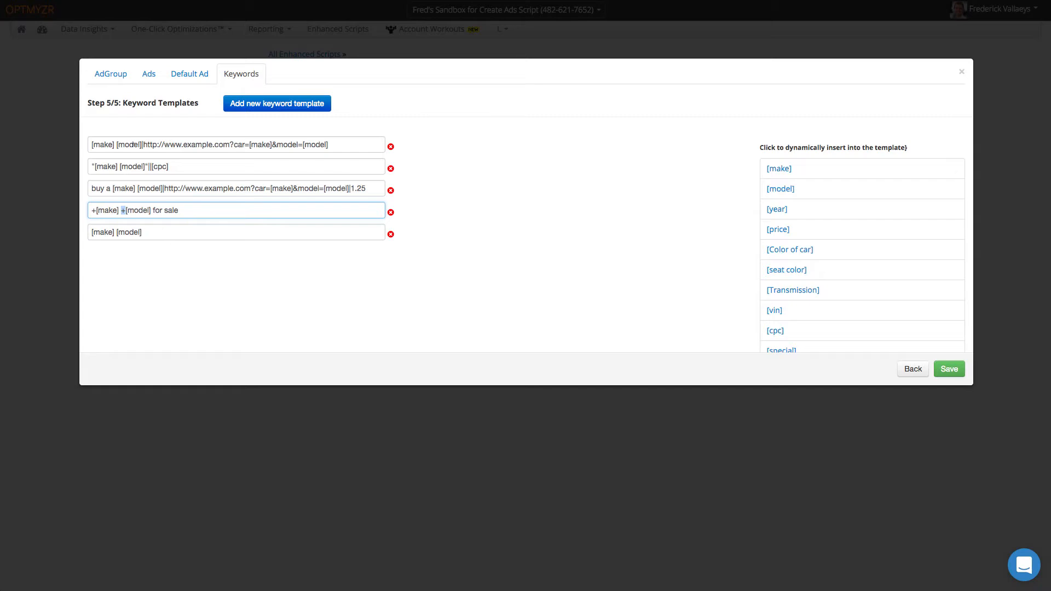
{"action": "left_click_drag", "start_coordinate": [91, 143], "coordinate": [334, 140]}
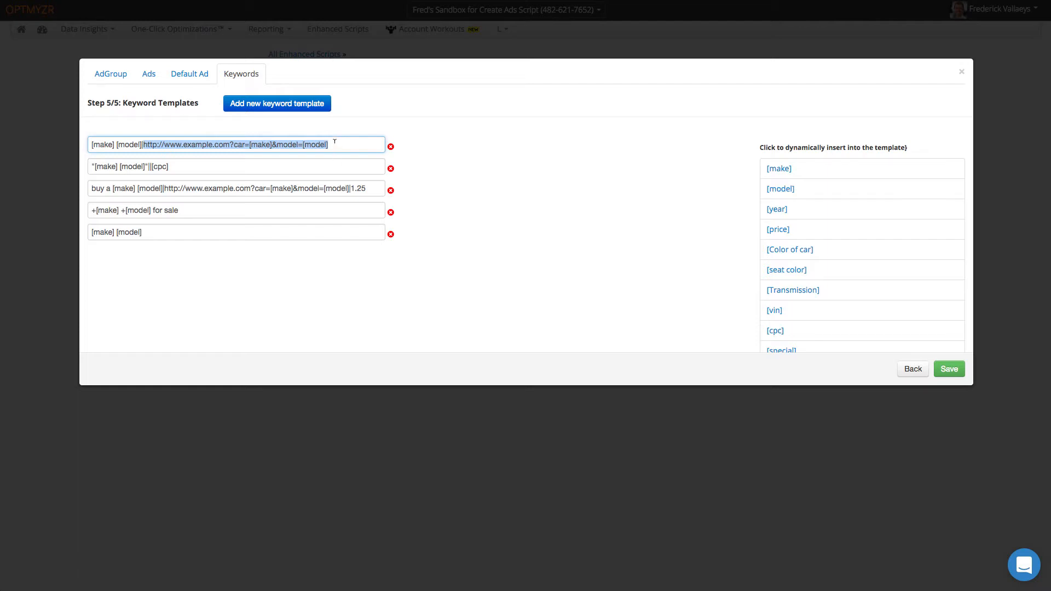
- Review the second and third keyword templates, highlighting the third's landing URL
{"action": "left_click", "coordinate": [152, 166]}
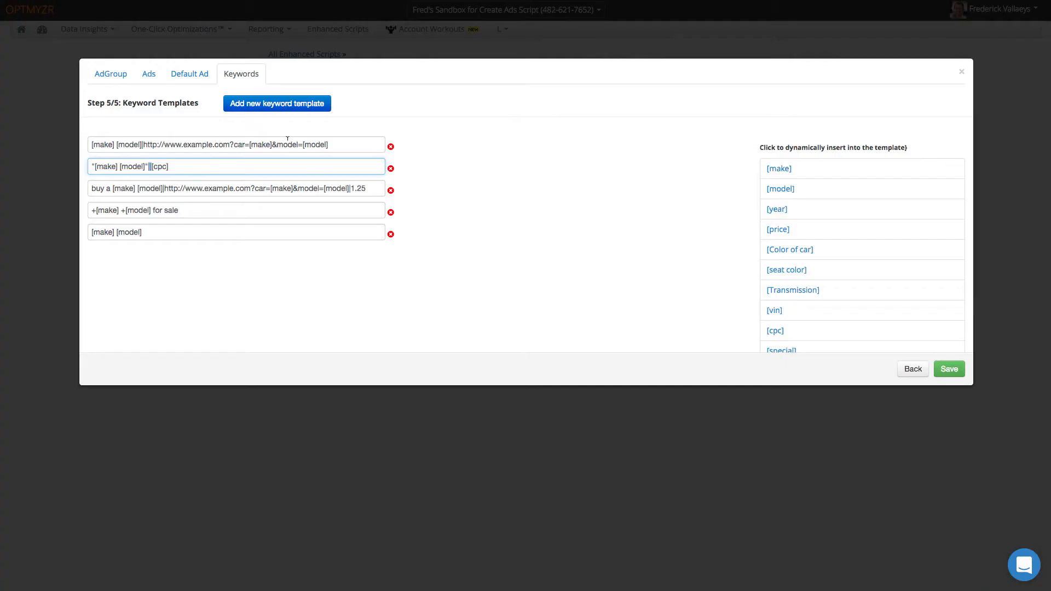
{"action": "left_click", "coordinate": [160, 187]}
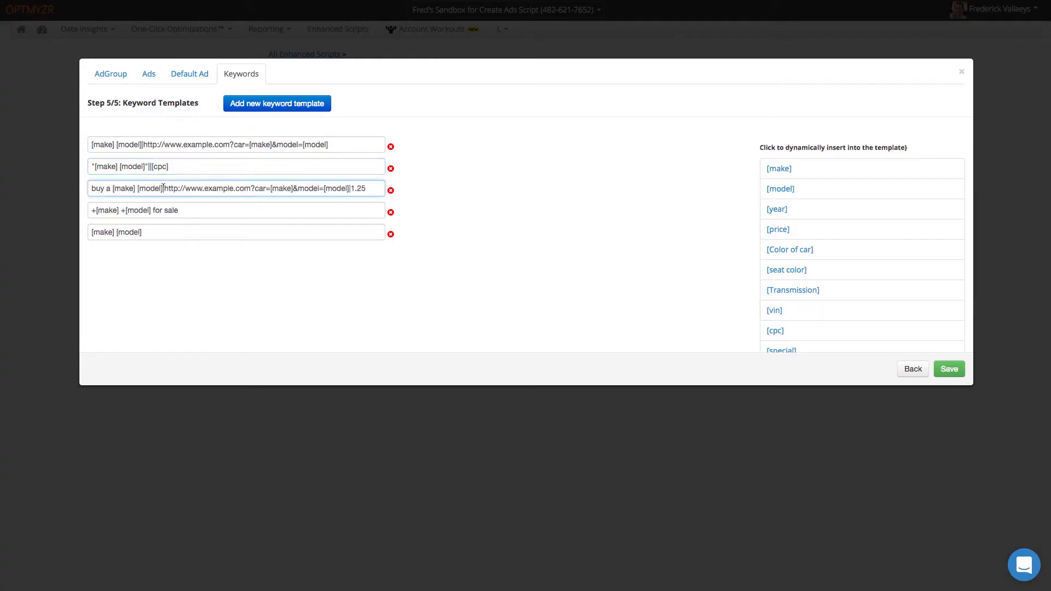
{"action": "left_click_drag", "start_coordinate": [164, 188], "coordinate": [366, 188]}
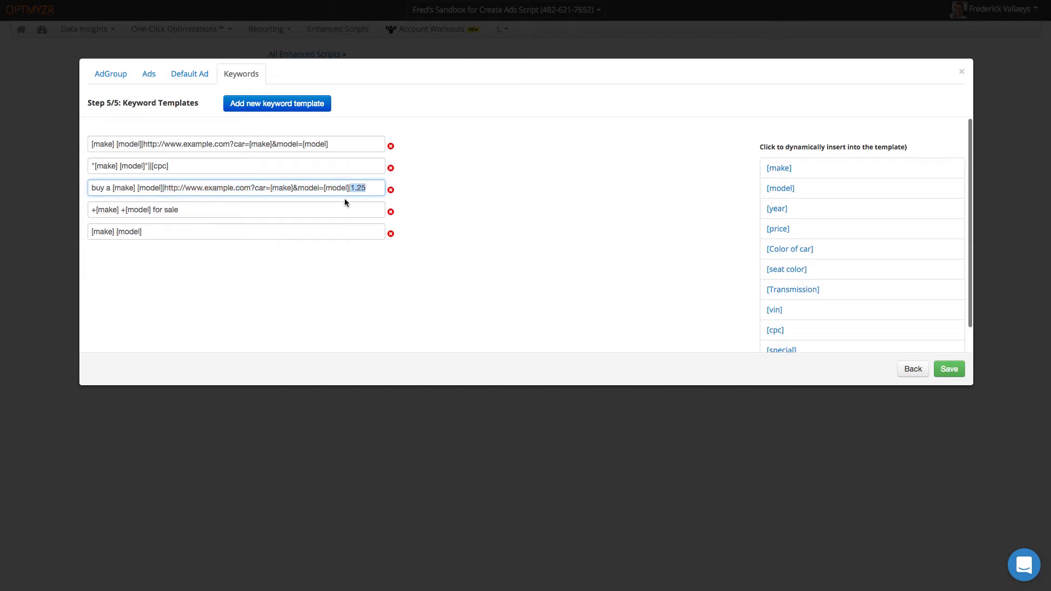
- Change the fifth keyword template to the negative -[make] [model] and save the script settings
{"action": "left_click", "coordinate": [140, 232]}
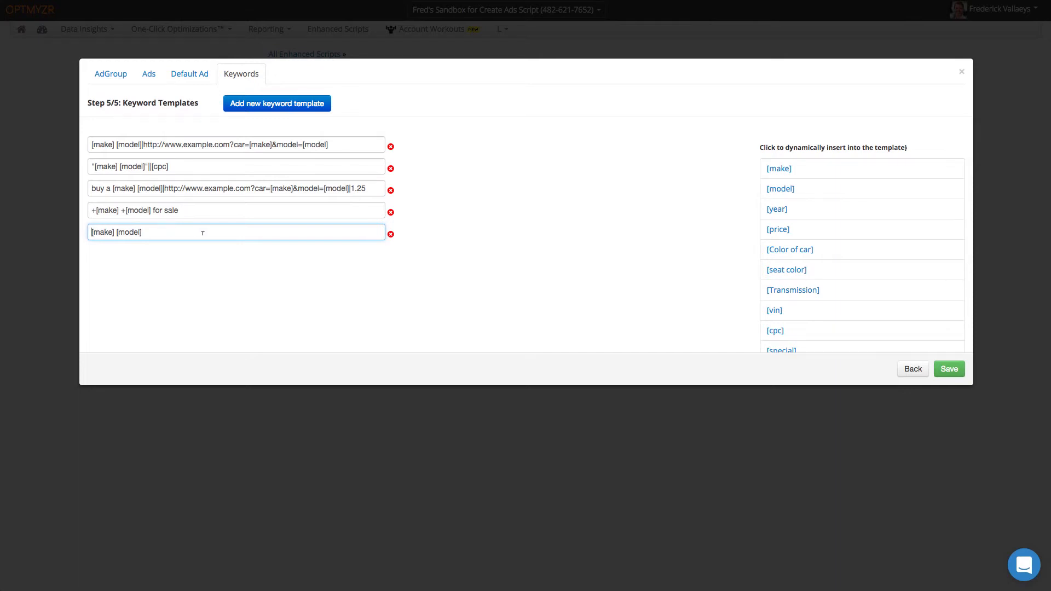
{"action": "type", "text": "["}
{"action": "key", "text": "Left"}
{"action": "key", "text": "BackSpace"}
{"action": "key", "text": "BackSpace"}
{"action": "key", "text": "BackSpace"}
{"action": "key", "text": "BackSpace"}
{"action": "key", "text": "BackSpace"}
{"action": "key", "text": "BackSpace"}
{"action": "key", "text": "BackSpace"}
{"action": "key", "text": "BackSpace"}
{"action": "key", "text": "BackSpace"}
{"action": "key", "text": "BackSpace"}
{"action": "type", "text": "-"}
{"action": "left_click", "coordinate": [791, 190]}
{"action": "left_click_drag", "start_coordinate": [94, 232], "coordinate": [89, 232]}
{"action": "left_click", "coordinate": [104, 282]}
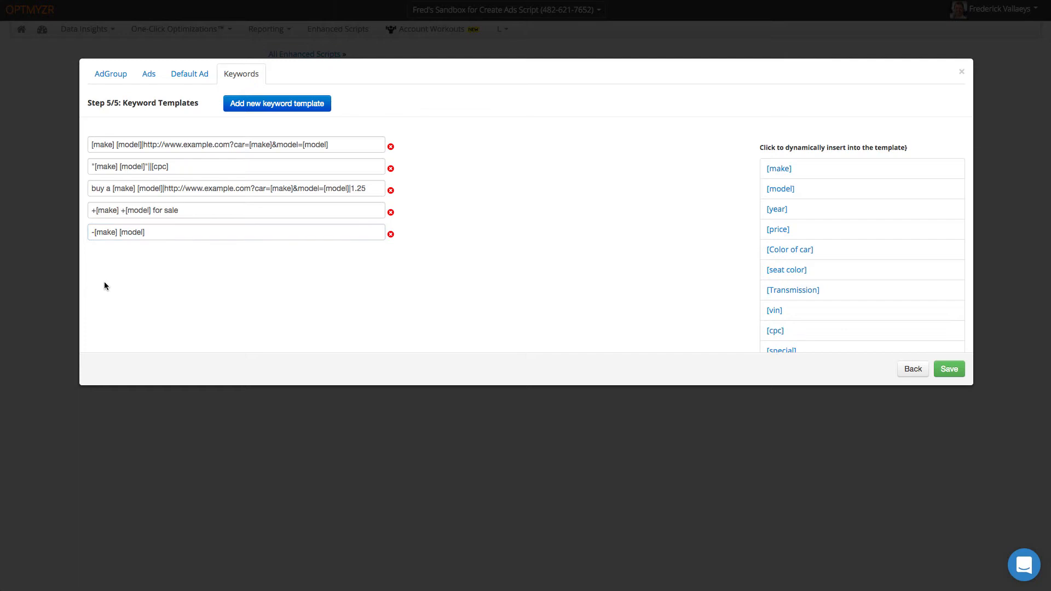
{"action": "left_click", "coordinate": [950, 370]}
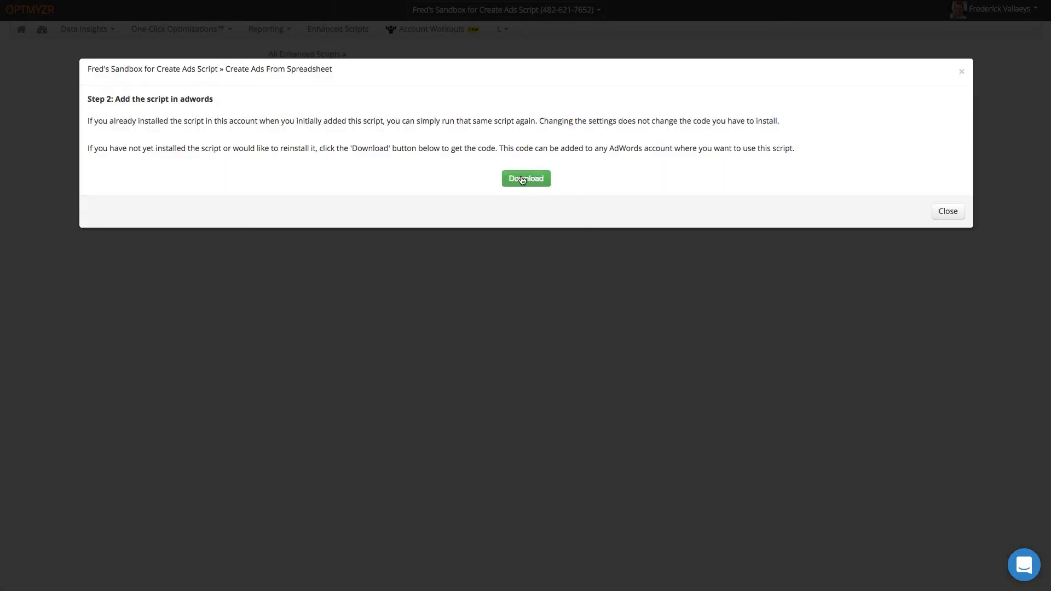
- Download the single-account script as Create Ads From Spreadsheet (5).txt and copy all its code
{"action": "left_click", "coordinate": [947, 213]}
{"action": "left_click", "coordinate": [774, 127]}
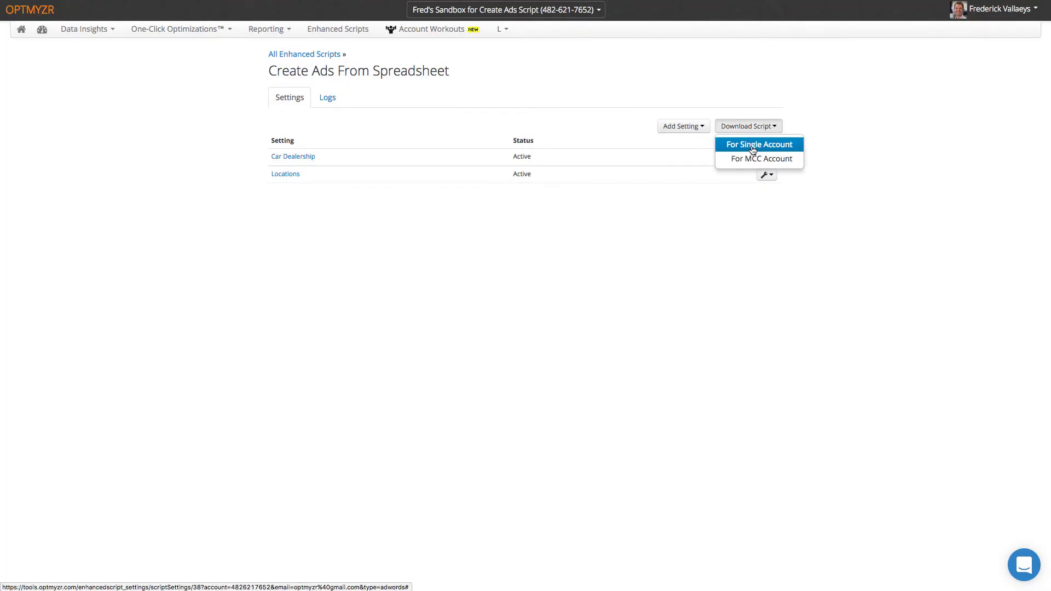
{"action": "left_click", "coordinate": [754, 144]}
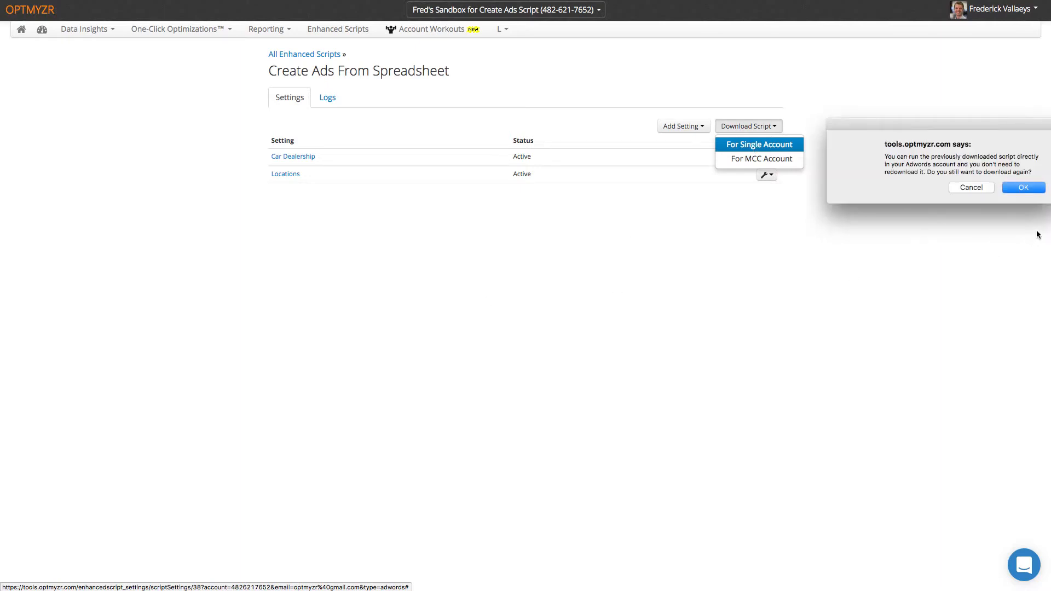
{"action": "left_click", "coordinate": [1023, 188]}
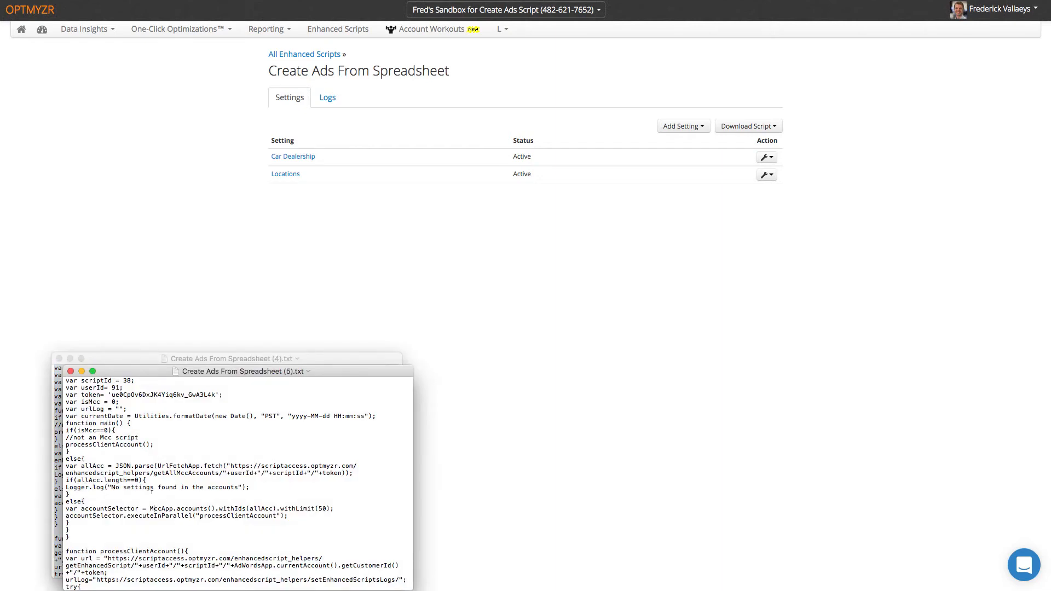
{"action": "key", "text": "super+a"}
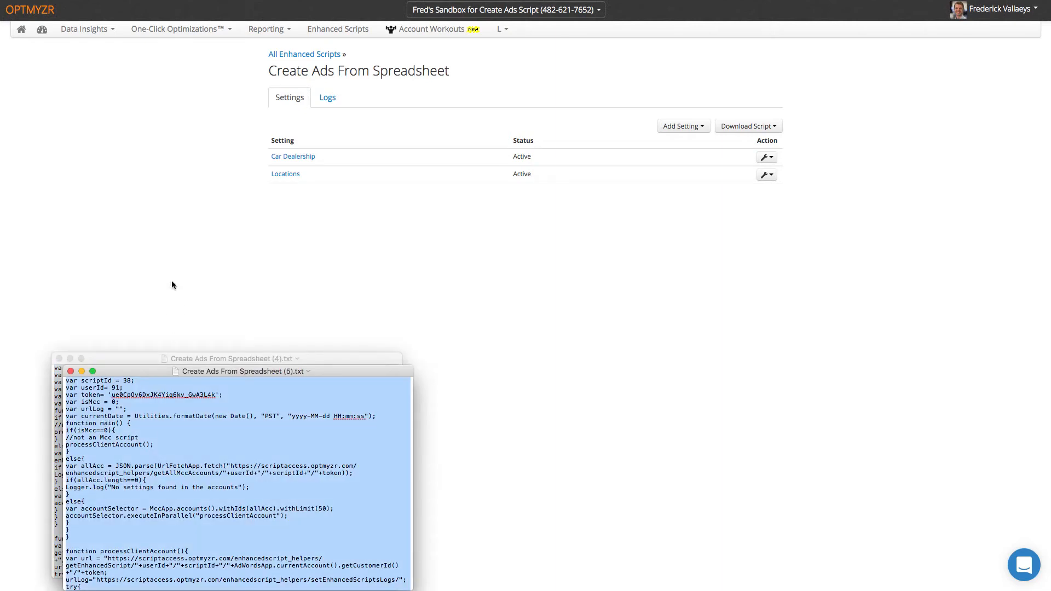
{"action": "left_click", "coordinate": [170, 290]}
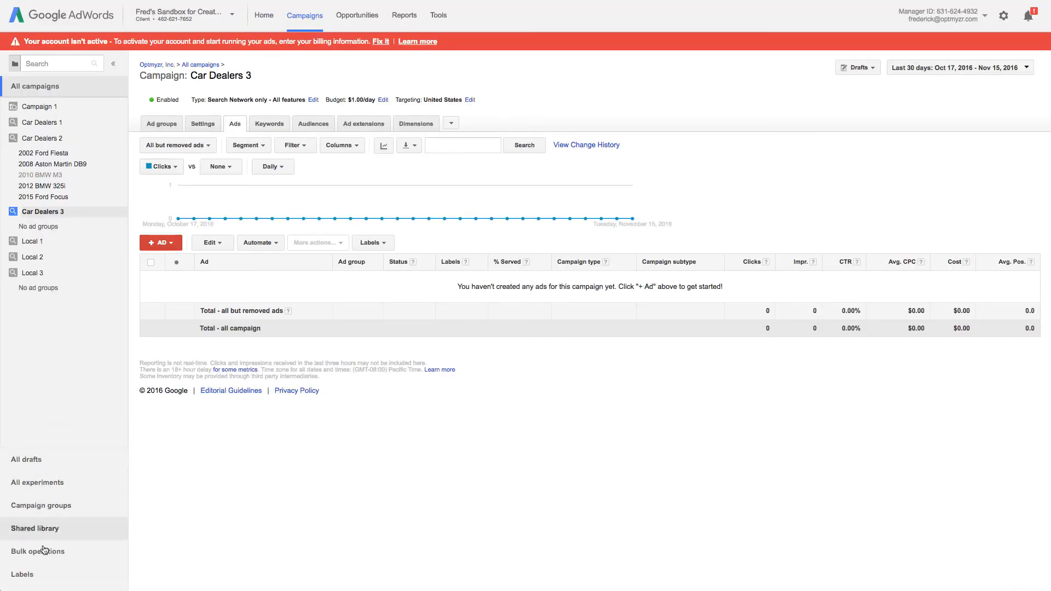
- Create a new account script and replace its template code with the copied script
{"action": "left_click", "coordinate": [46, 553]}
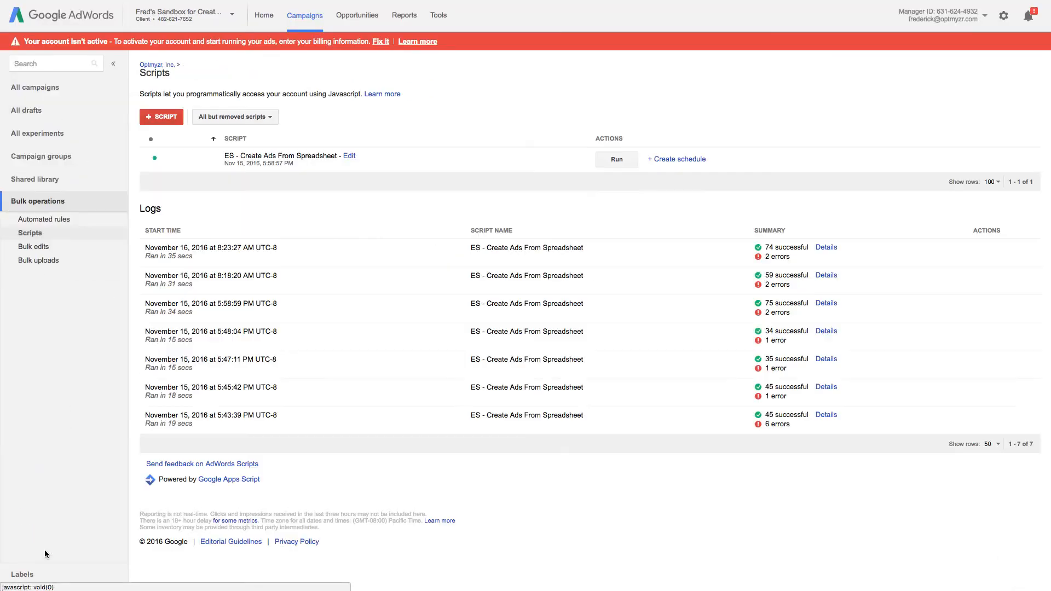
{"action": "left_click", "coordinate": [164, 116]}
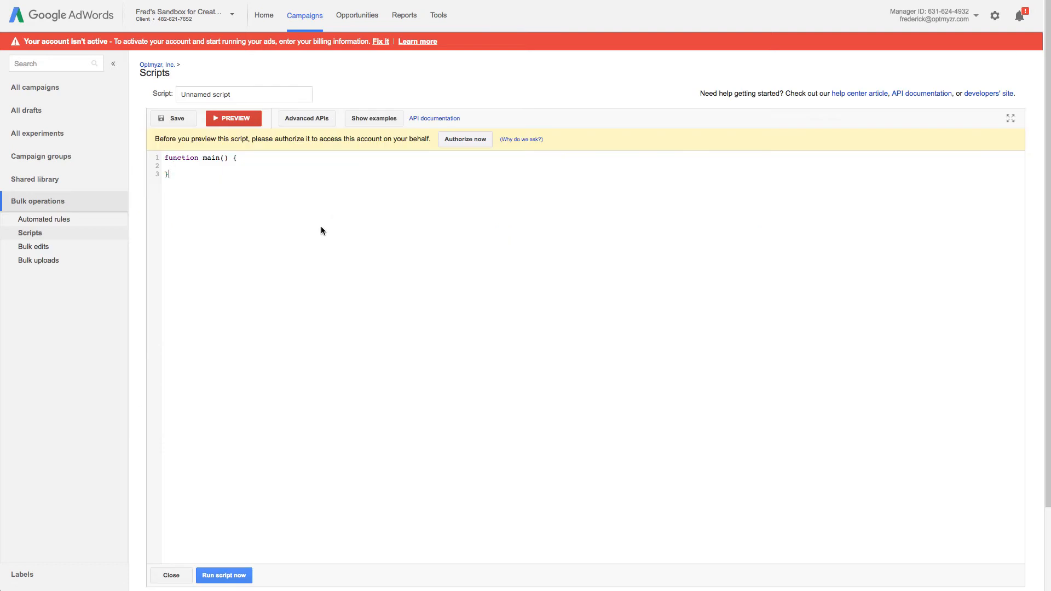
{"action": "key", "text": "ctrl+a"}
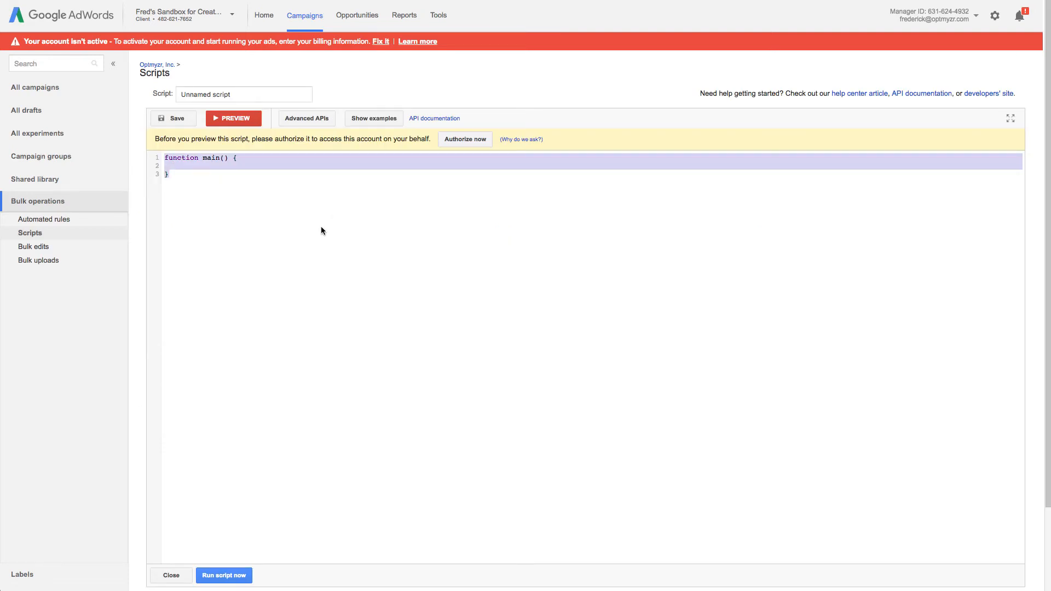
{"action": "key", "text": "BackSpace"}
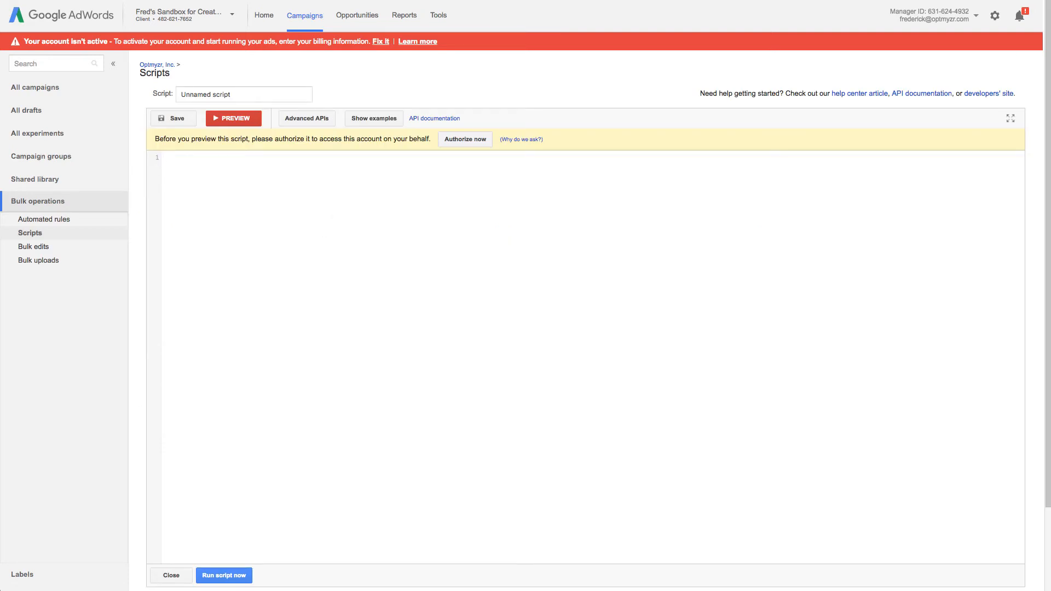
{"action": "key", "text": "ctrl+v"}
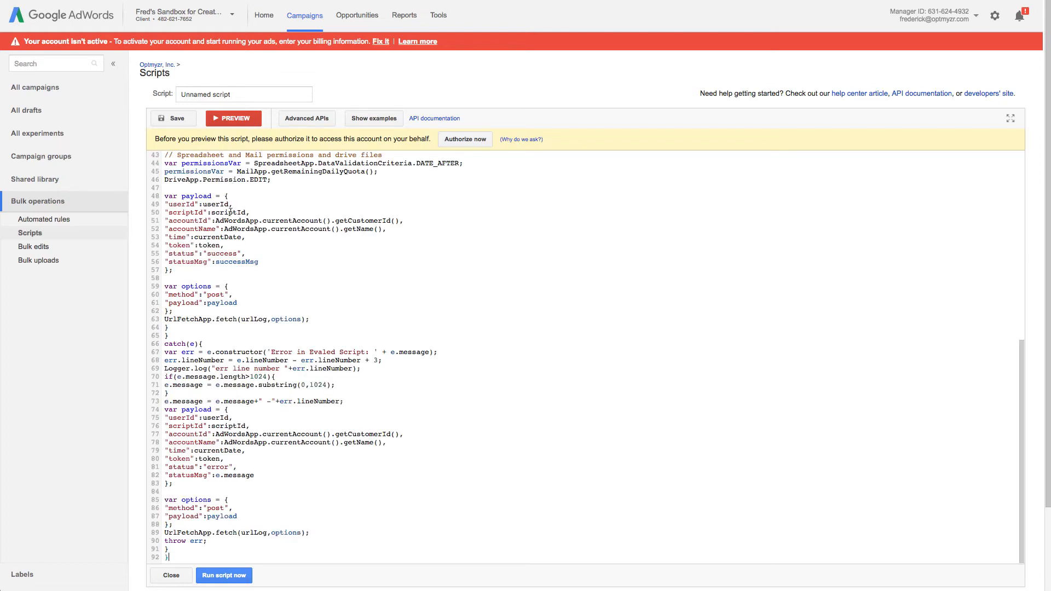
- Select the new script's name text, then run a preview
{"action": "scroll", "coordinate": [236, 205], "scroll_direction": "up", "scroll_amount": 10}
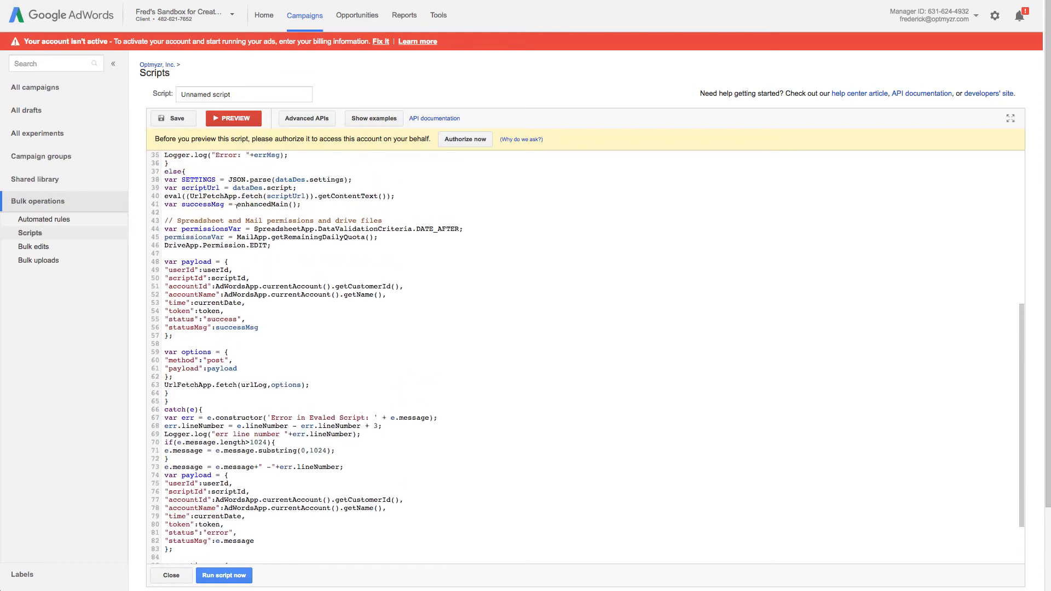
{"action": "scroll", "coordinate": [236, 206], "scroll_direction": "up", "scroll_amount": 1}
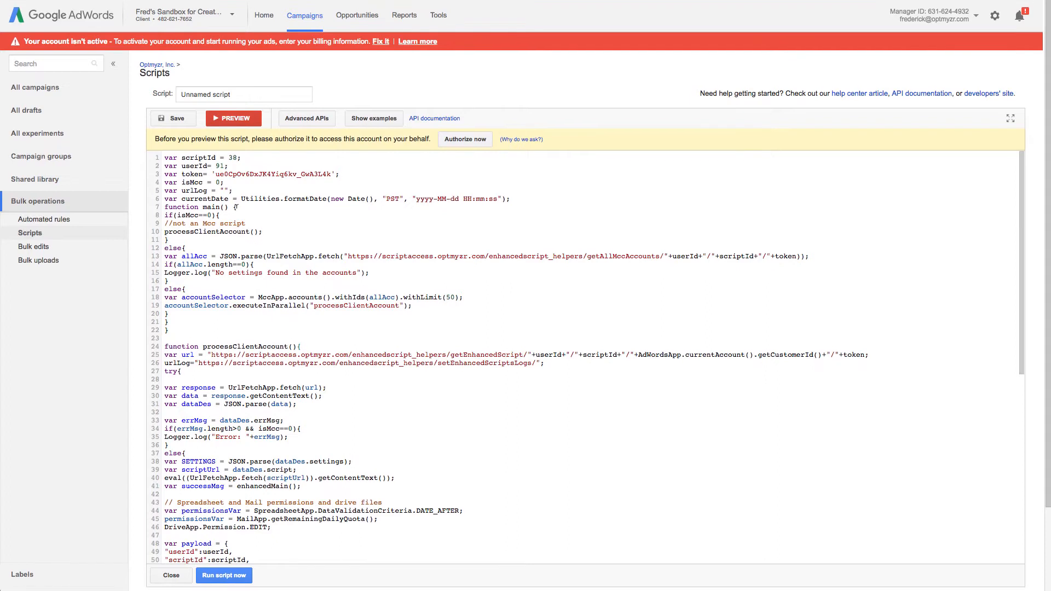
{"action": "left_click_drag", "start_coordinate": [235, 94], "coordinate": [170, 94]}
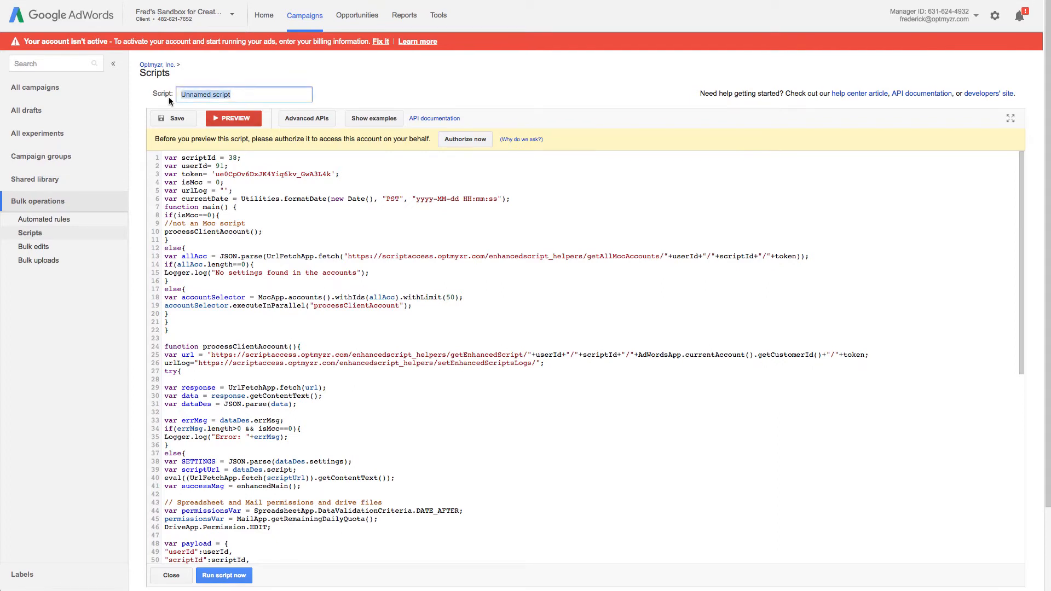
{"action": "left_click", "coordinate": [230, 118]}
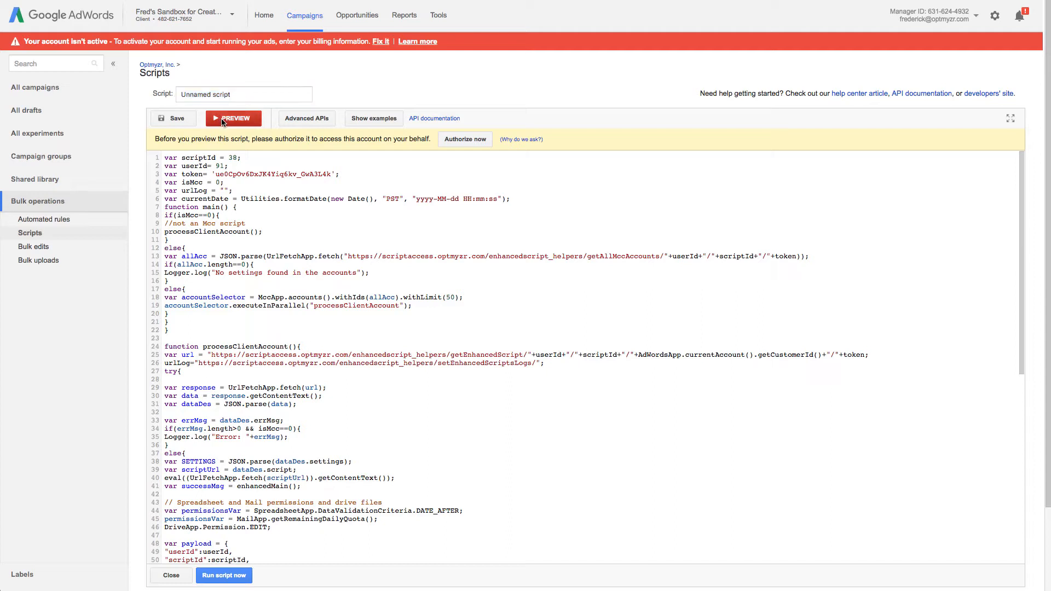
- Authorize the new script's account permissions and close the editor, leaving Unnamed script listed
{"action": "left_click", "coordinate": [464, 140]}
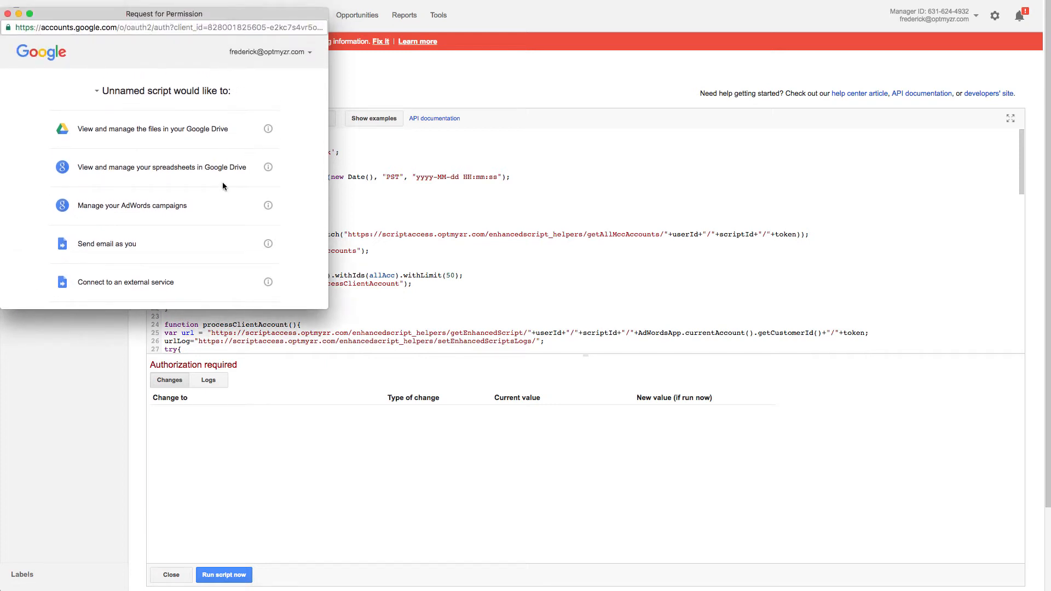
{"action": "scroll", "coordinate": [222, 182], "scroll_direction": "down", "scroll_amount": 3}
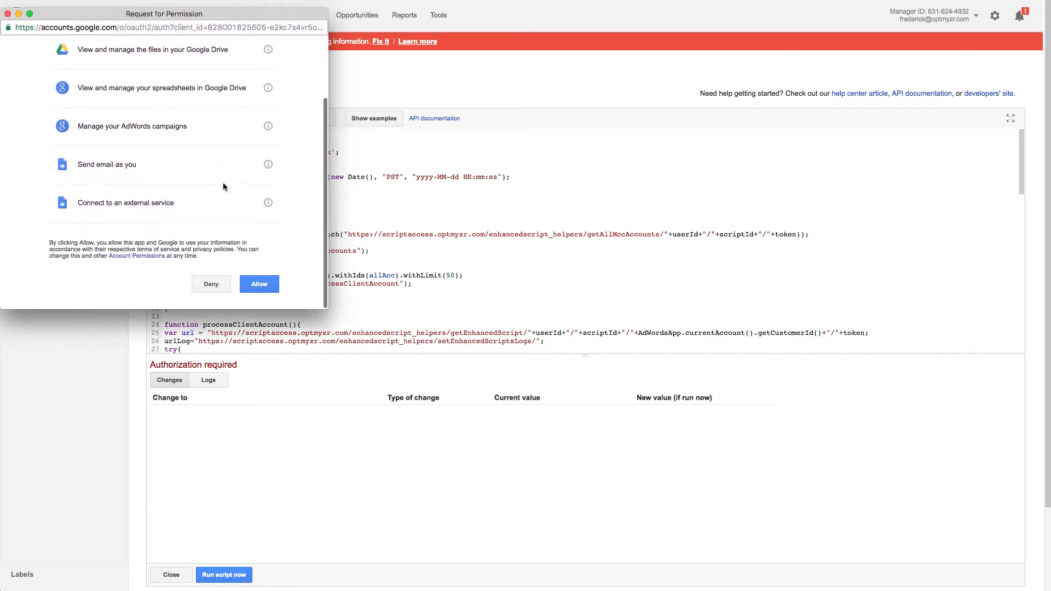
{"action": "left_click", "coordinate": [259, 286]}
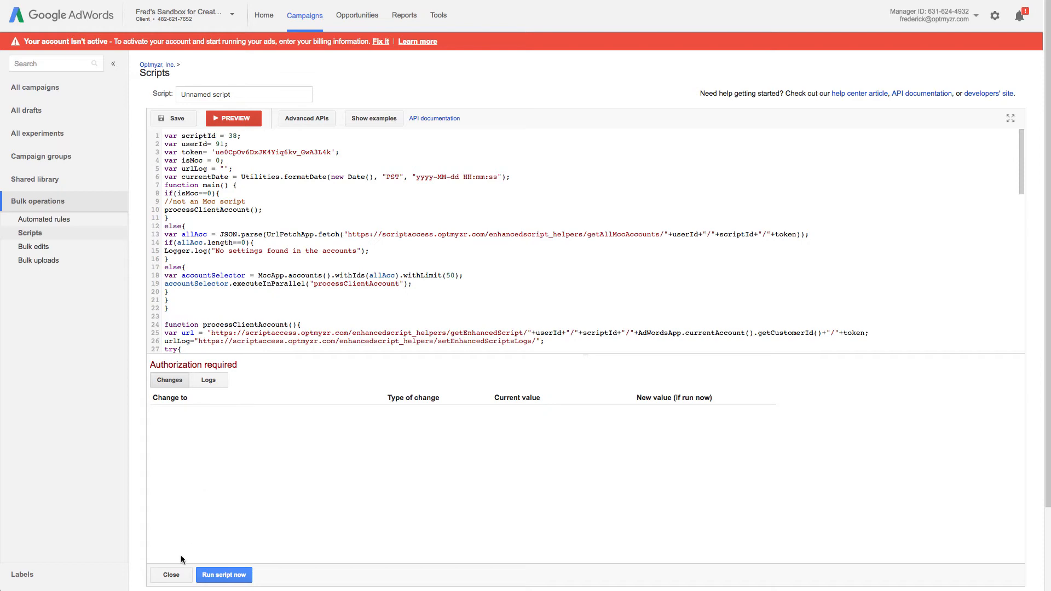
{"action": "left_click", "coordinate": [180, 579]}
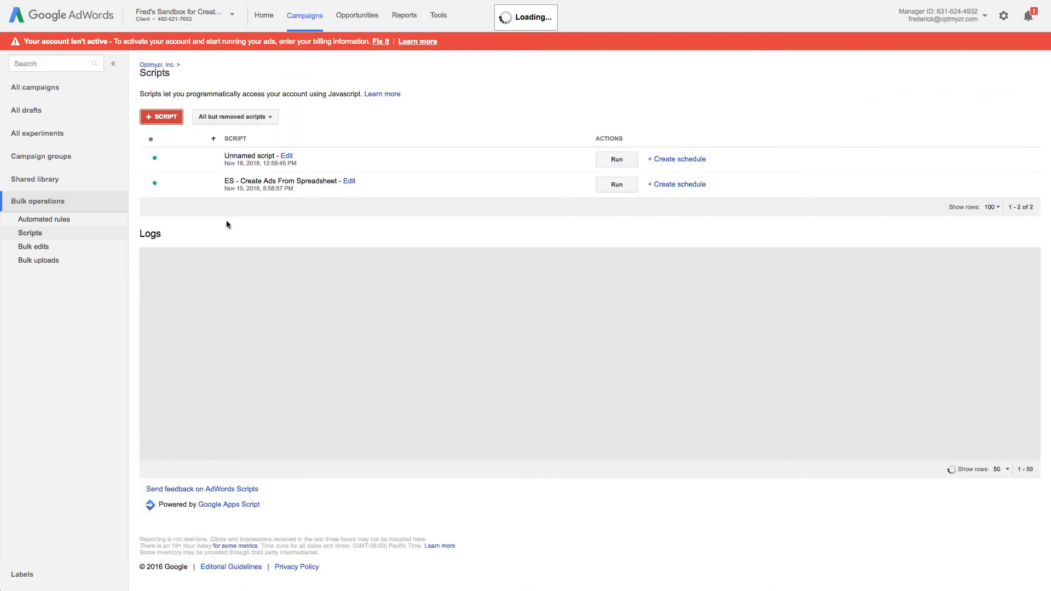
- Preview ES - Create Ads From Spreadsheet and read its logs for ad group BMW M3 2010
{"action": "left_click", "coordinate": [351, 182]}
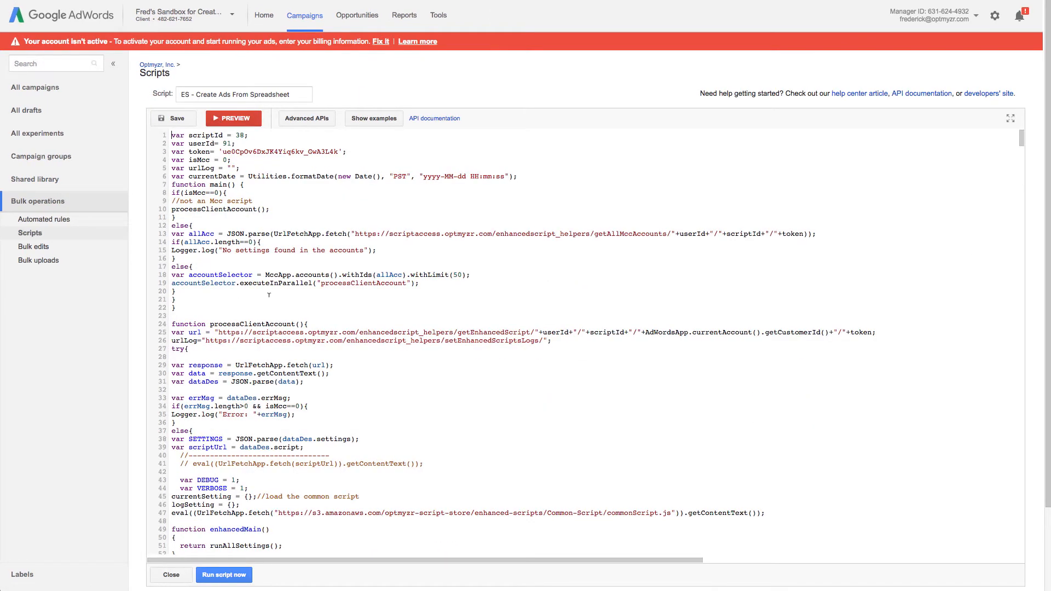
{"action": "left_click", "coordinate": [234, 121]}
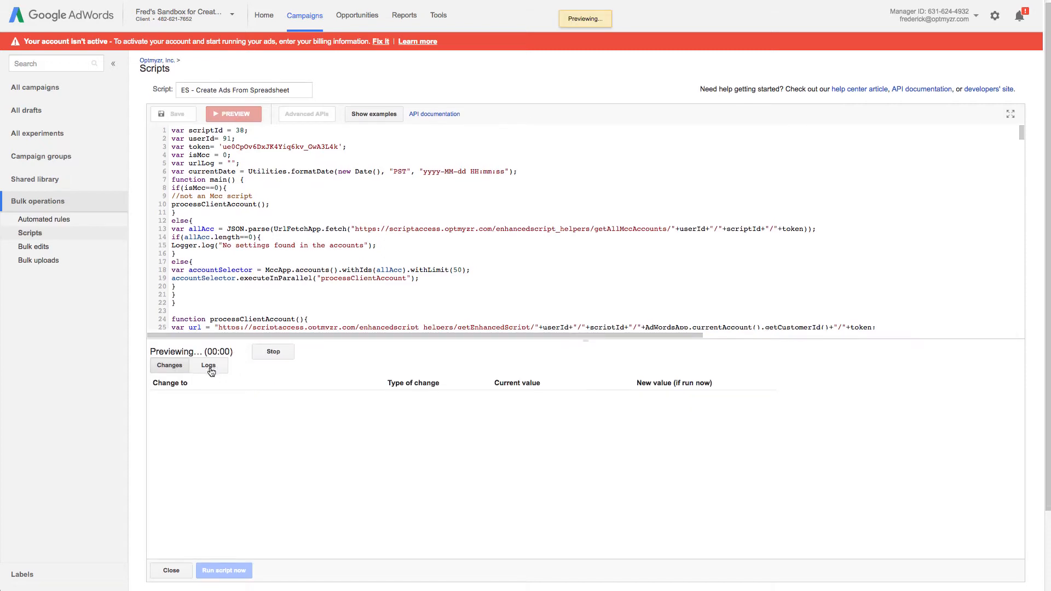
{"action": "scroll", "coordinate": [198, 370], "scroll_direction": "down", "scroll_amount": 1}
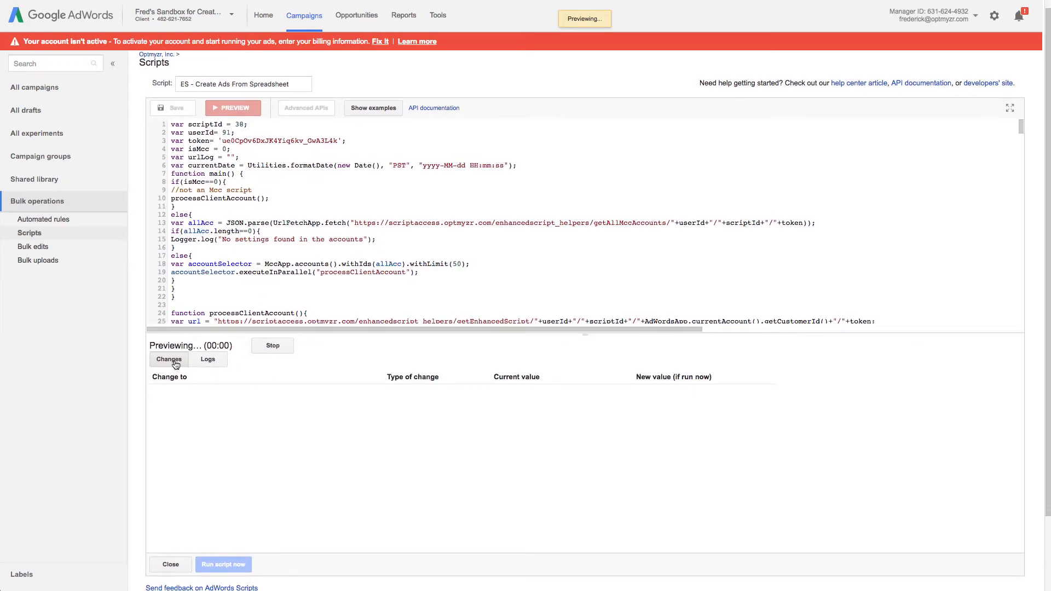
{"action": "scroll", "coordinate": [174, 364], "scroll_direction": "down", "scroll_amount": 1}
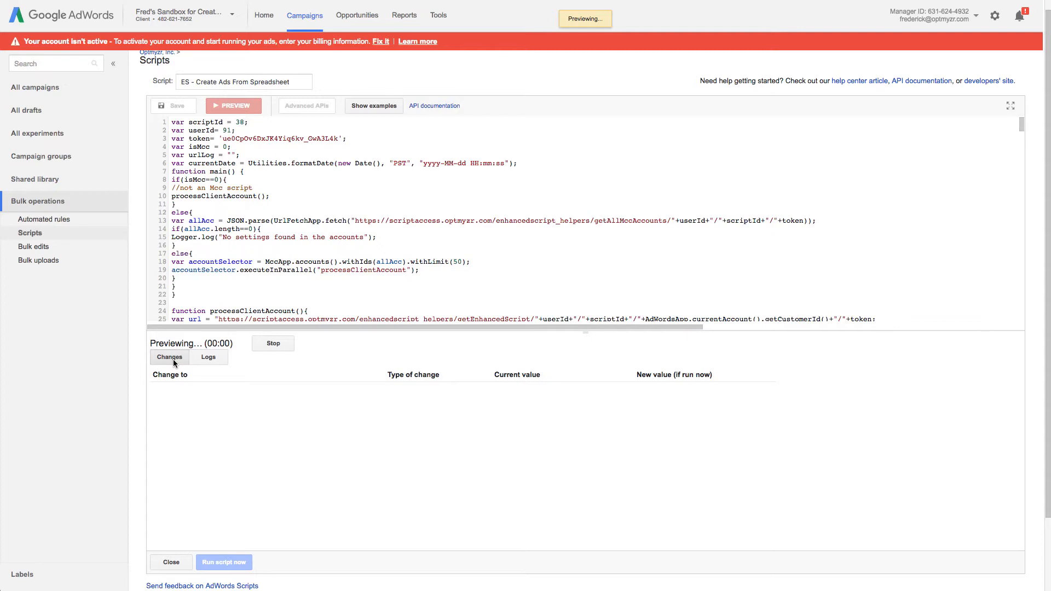
{"action": "scroll", "coordinate": [174, 363], "scroll_direction": "up", "scroll_amount": 1}
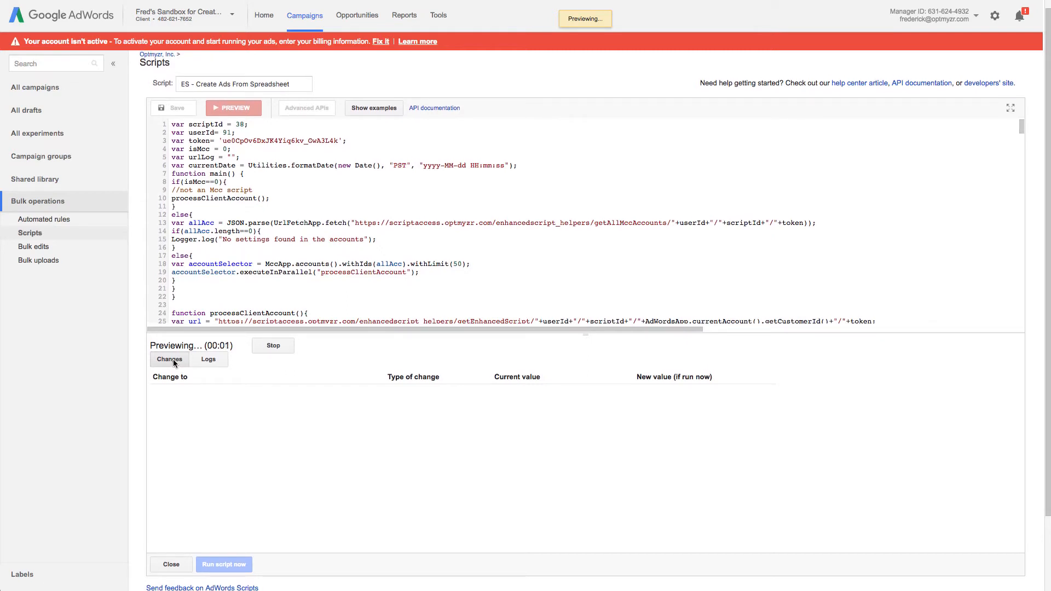
{"action": "left_click", "coordinate": [212, 363]}
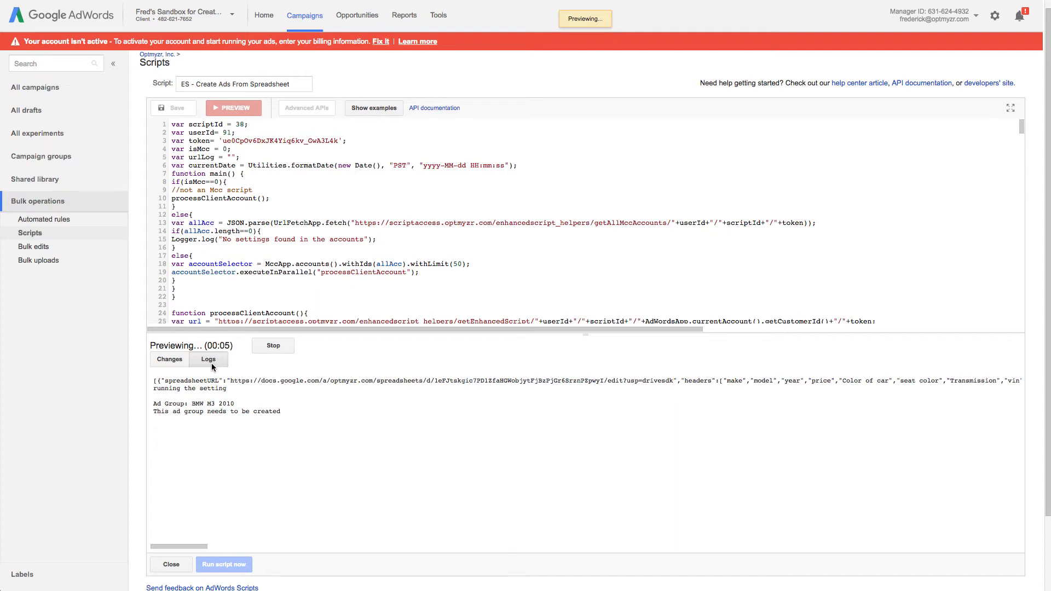
{"action": "scroll", "coordinate": [213, 365], "scroll_direction": "up", "scroll_amount": 1}
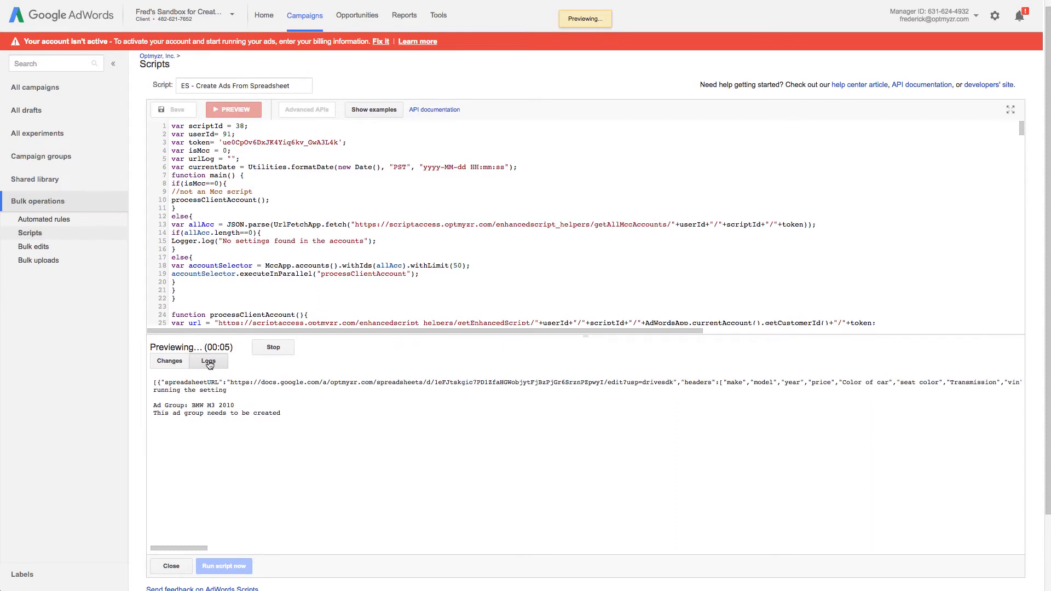
{"action": "scroll", "coordinate": [187, 405], "scroll_direction": "up", "scroll_amount": 1}
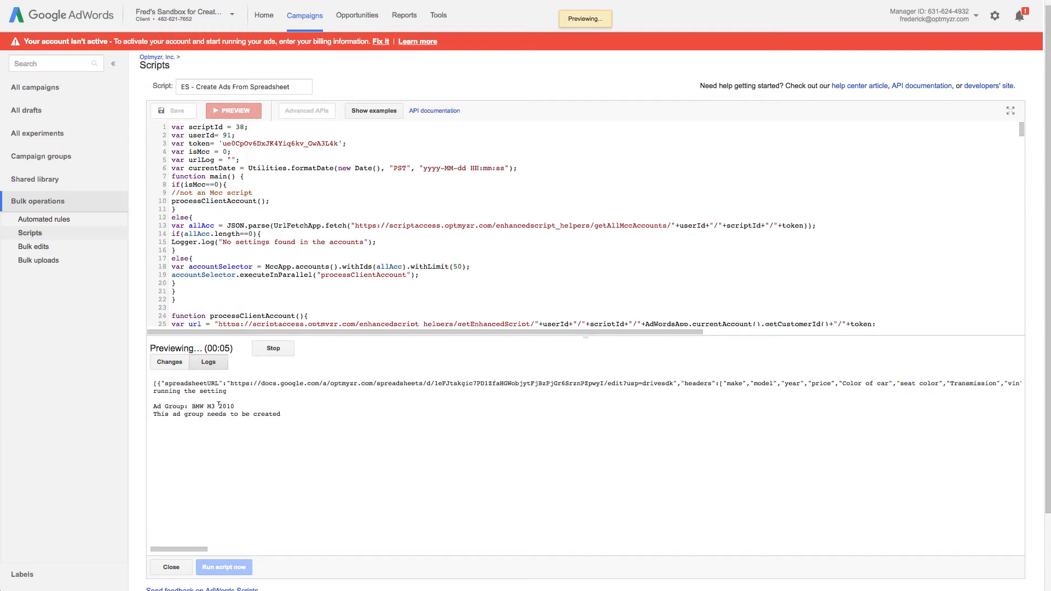
{"action": "scroll", "coordinate": [204, 415], "scroll_direction": "down", "scroll_amount": 1}
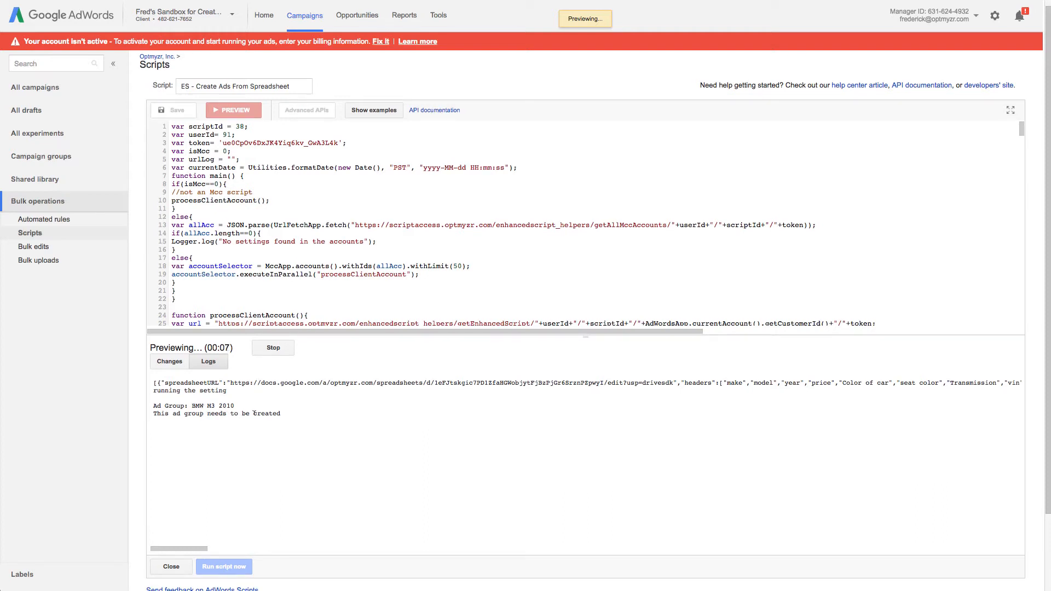
{"action": "scroll", "coordinate": [213, 390], "scroll_direction": "up", "scroll_amount": 1}
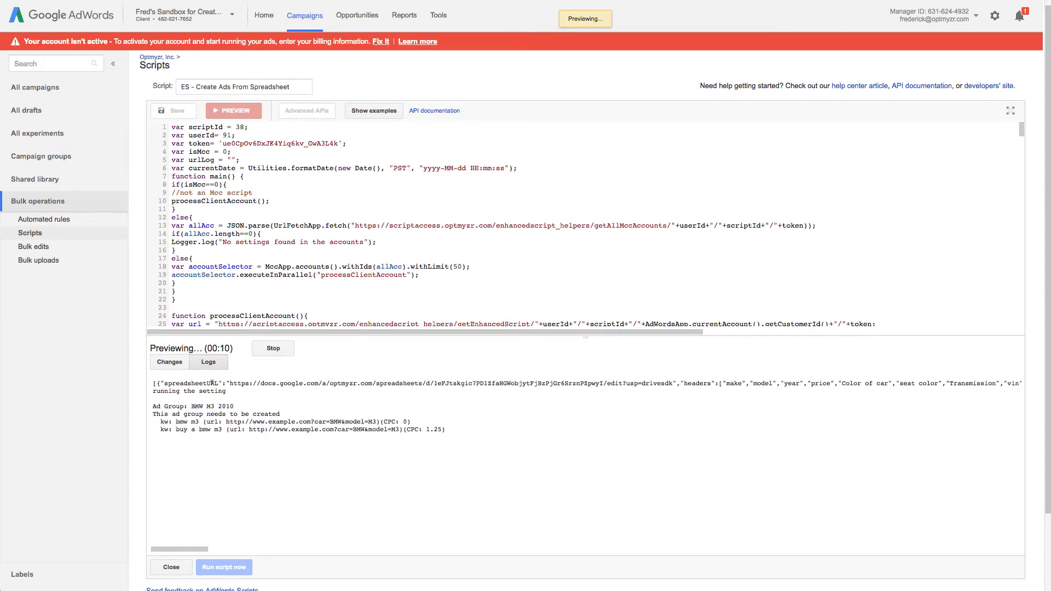
- Scroll the completed preview's Changes list of ad group, keyword and ad additions, e.g. Aston Martin DB9 2008
{"action": "left_click", "coordinate": [172, 363]}
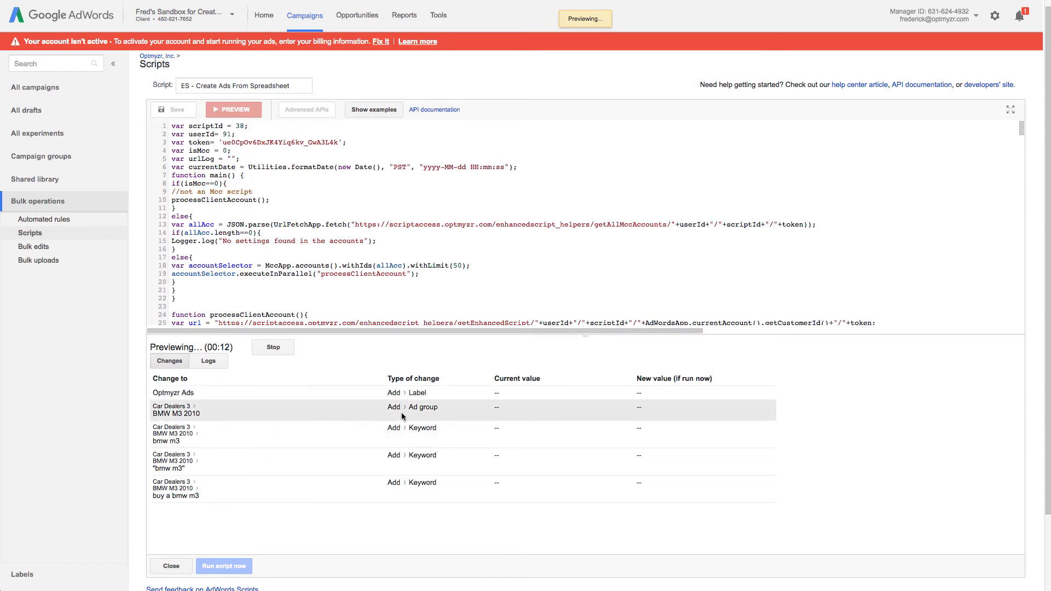
{"action": "scroll", "coordinate": [421, 427], "scroll_direction": "down", "scroll_amount": 2}
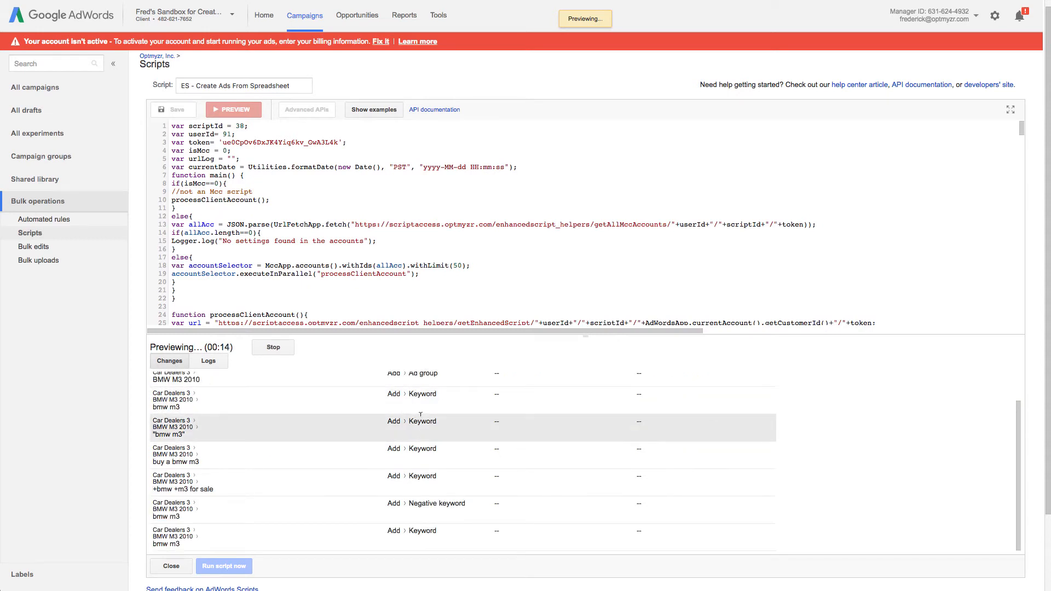
{"action": "scroll", "coordinate": [423, 431], "scroll_direction": "up", "scroll_amount": 2}
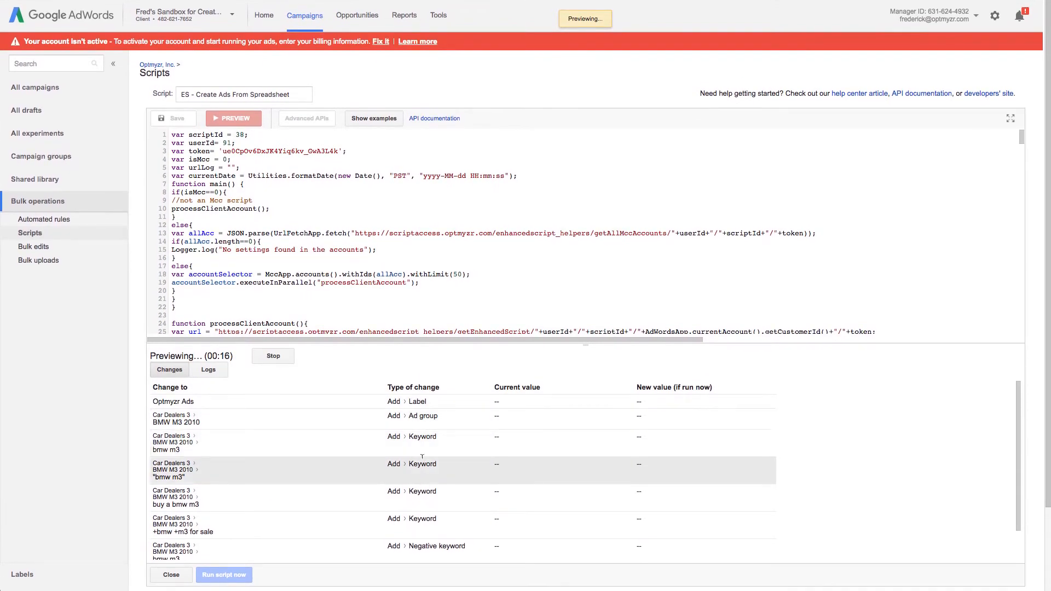
{"action": "scroll", "coordinate": [420, 500], "scroll_direction": "down", "scroll_amount": 2}
{"action": "scroll", "coordinate": [419, 500], "scroll_direction": "down", "scroll_amount": 1}
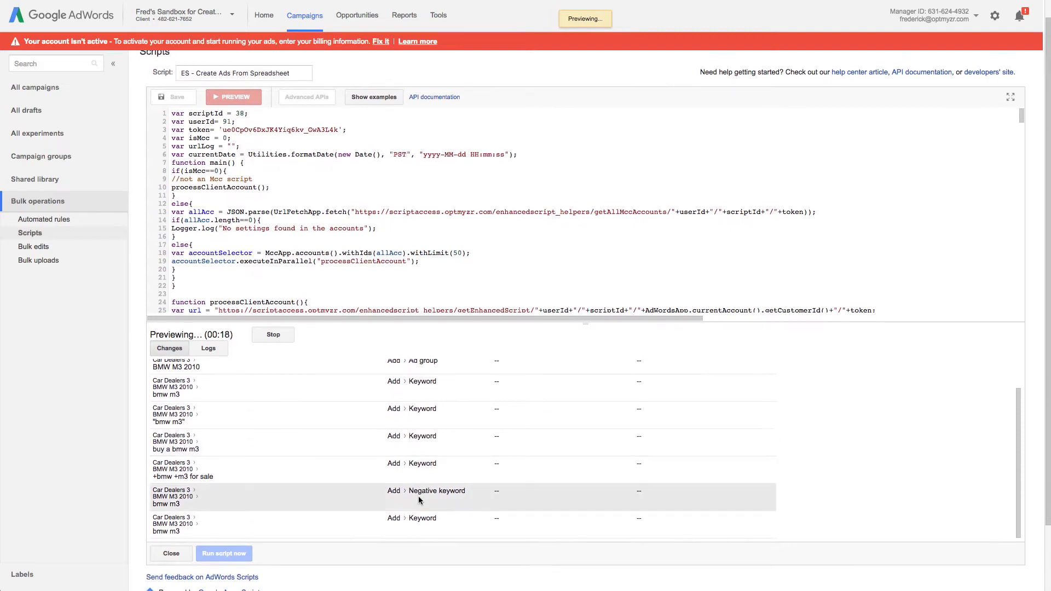
{"action": "scroll", "coordinate": [419, 503], "scroll_direction": "down", "scroll_amount": 2}
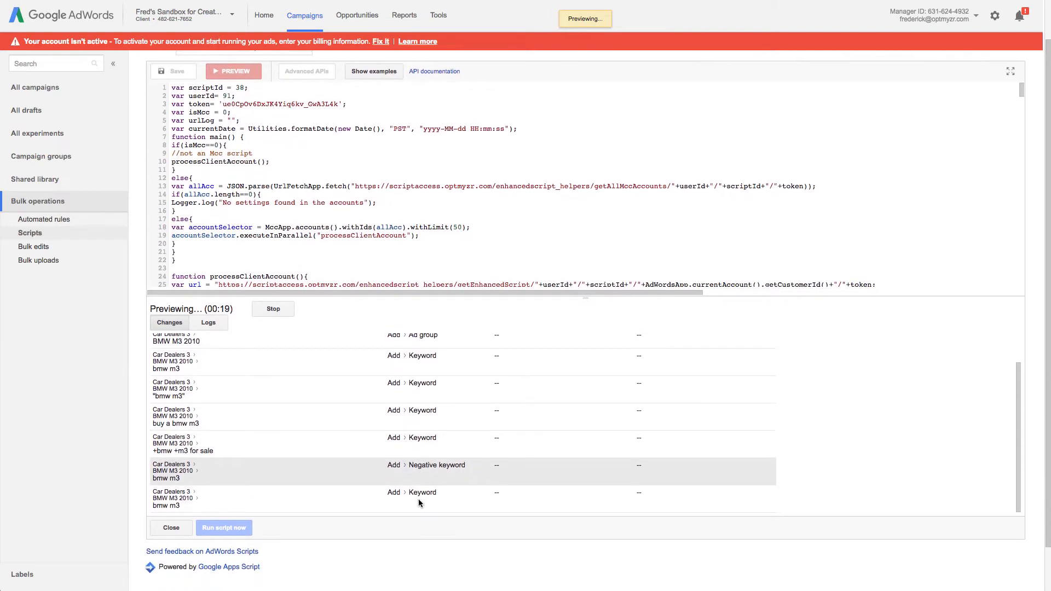
{"action": "scroll", "coordinate": [419, 456], "scroll_direction": "down", "scroll_amount": 1}
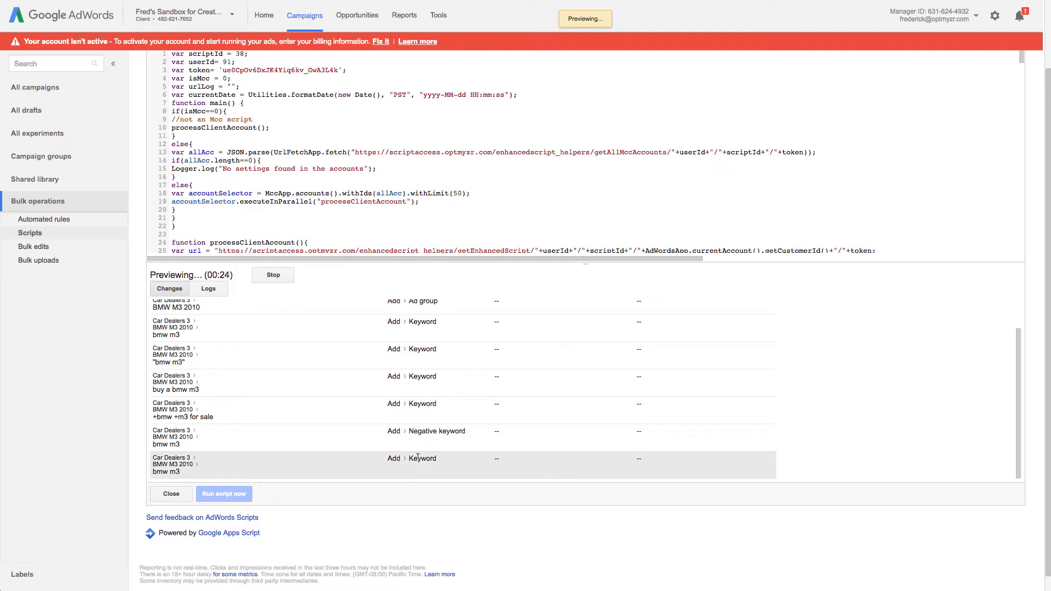
{"action": "scroll", "coordinate": [407, 456], "scroll_direction": "down", "scroll_amount": 1}
{"action": "scroll", "coordinate": [407, 456], "scroll_direction": "up", "scroll_amount": 5}
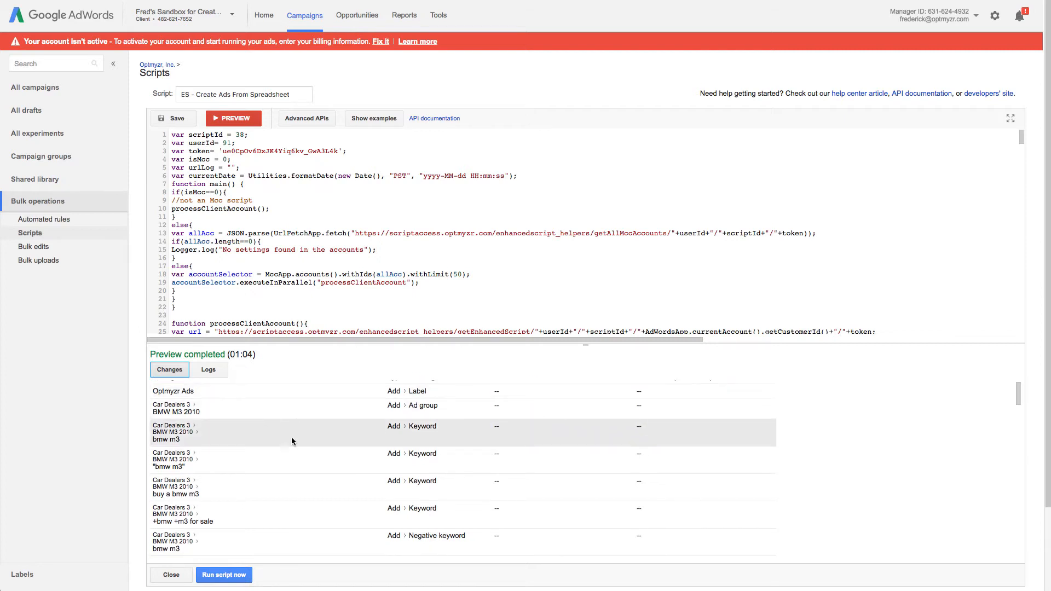
{"action": "scroll", "coordinate": [292, 438], "scroll_direction": "down", "scroll_amount": 2}
{"action": "scroll", "coordinate": [291, 437], "scroll_direction": "down", "scroll_amount": 2}
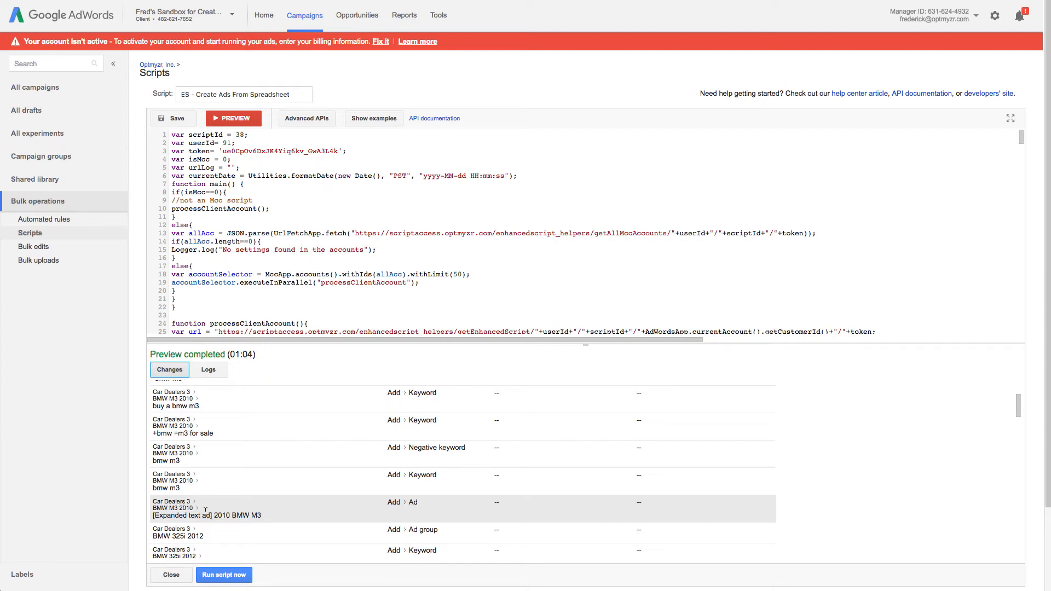
{"action": "scroll", "coordinate": [218, 513], "scroll_direction": "down", "scroll_amount": 8}
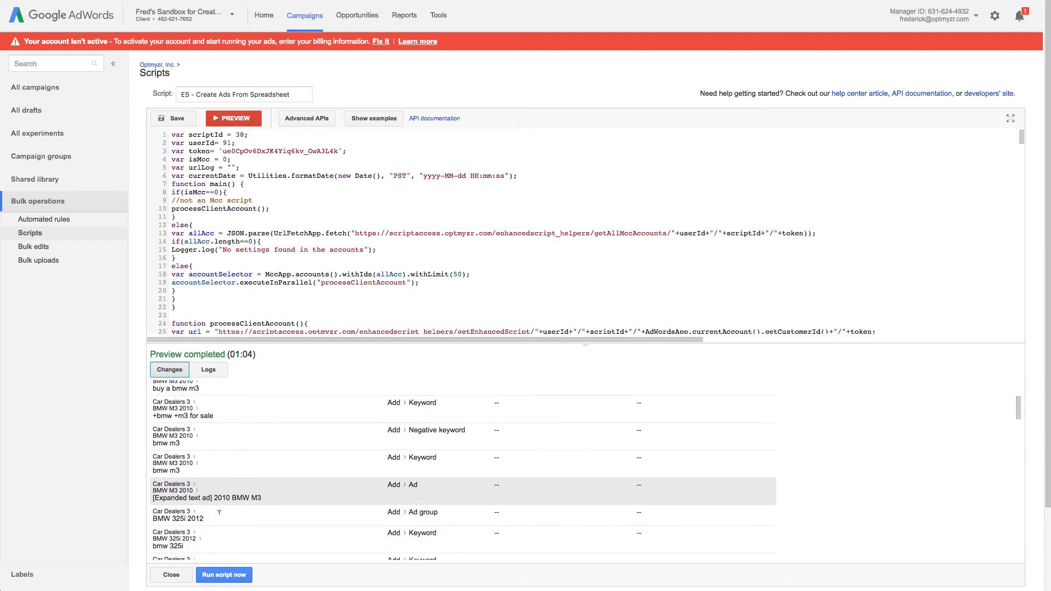
{"action": "scroll", "coordinate": [219, 517], "scroll_direction": "down", "scroll_amount": 8}
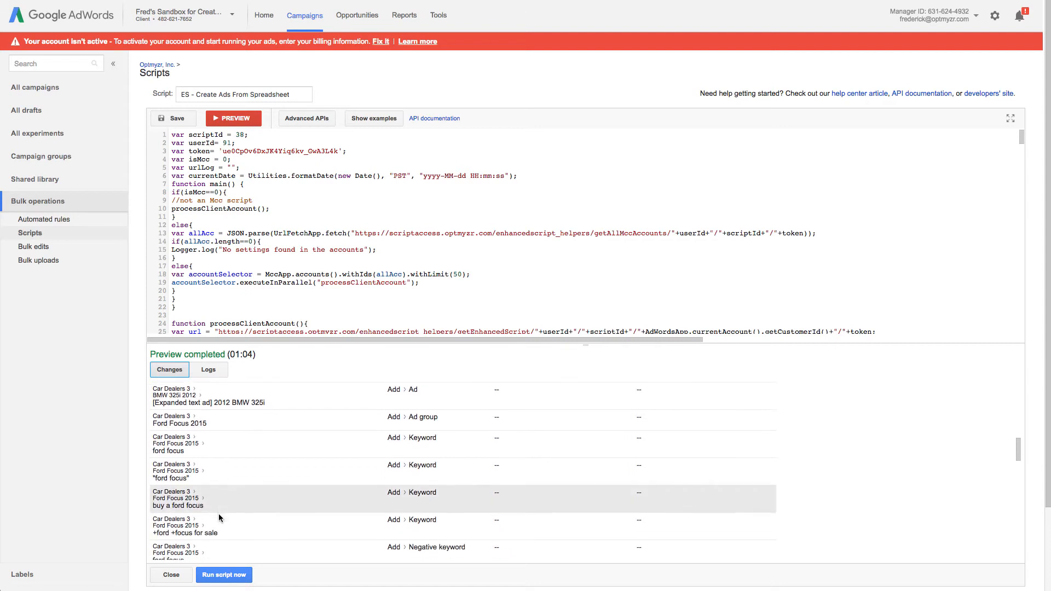
{"action": "scroll", "coordinate": [219, 517], "scroll_direction": "down", "scroll_amount": 5}
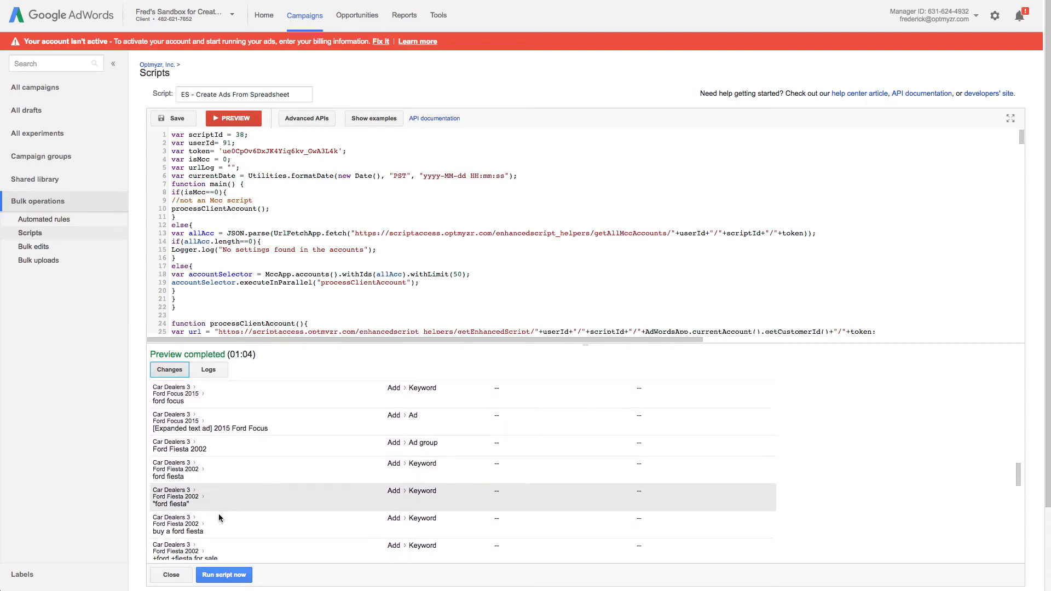
{"action": "scroll", "coordinate": [219, 517], "scroll_direction": "down", "scroll_amount": 3}
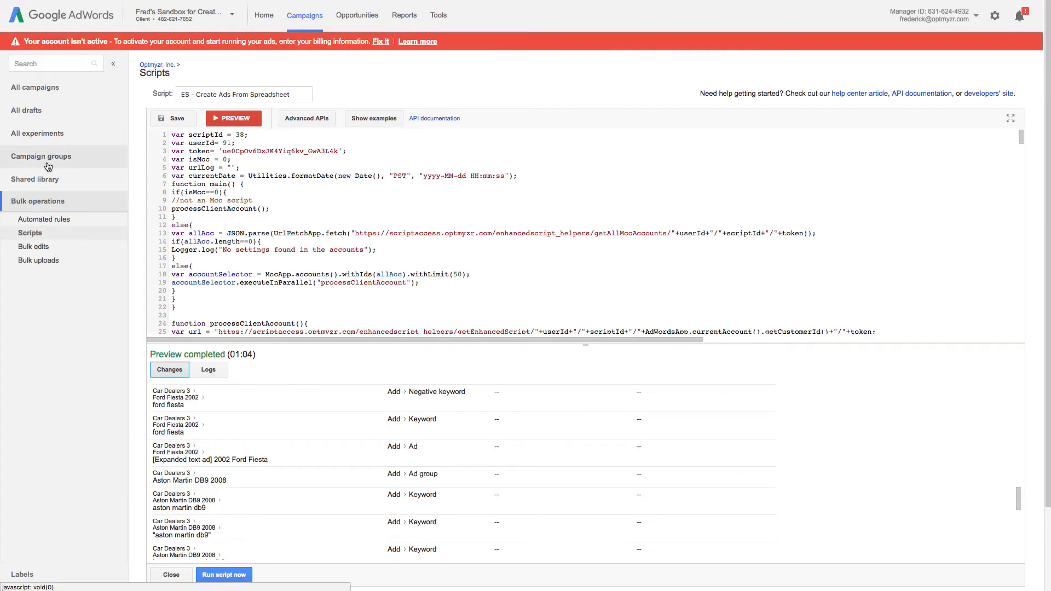
- Open Car Dealers 2's ad groups, then select the BMW M3 row 2 in the car spreadsheet
{"action": "left_click", "coordinate": [47, 93]}
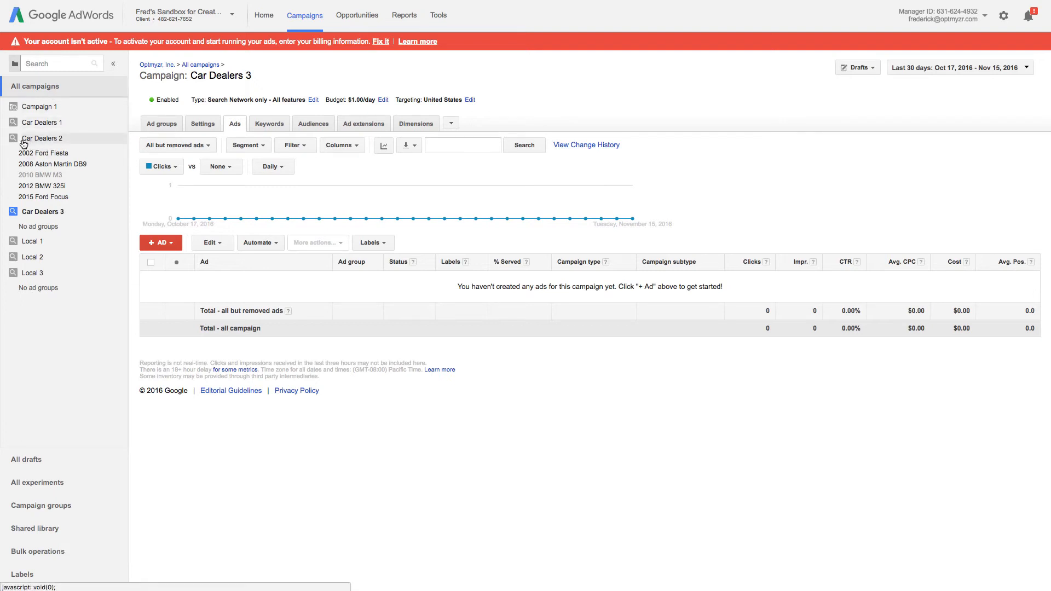
{"action": "left_click", "coordinate": [55, 140]}
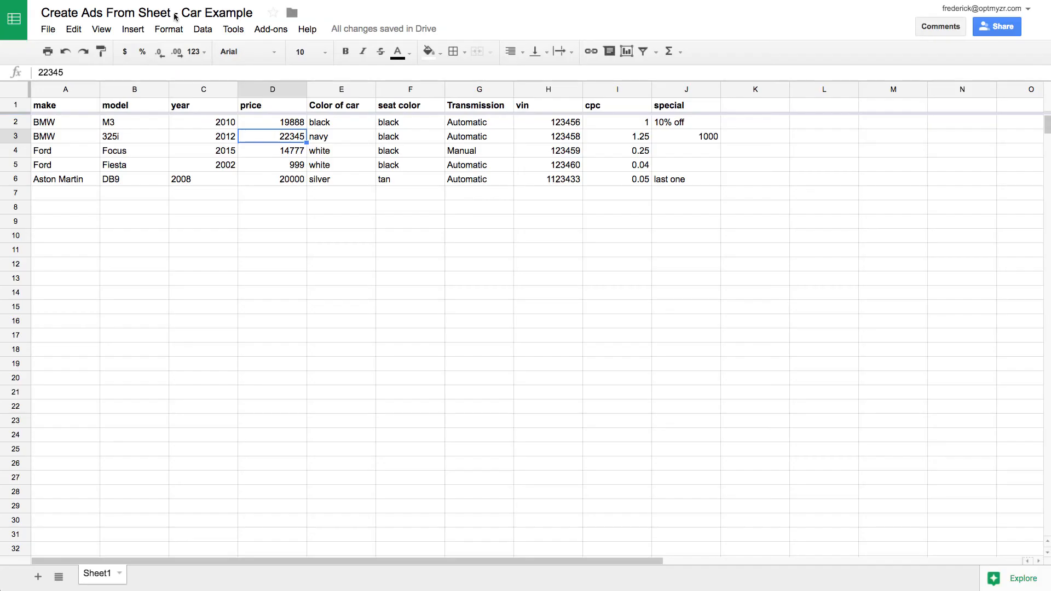
{"action": "left_click", "coordinate": [16, 121]}
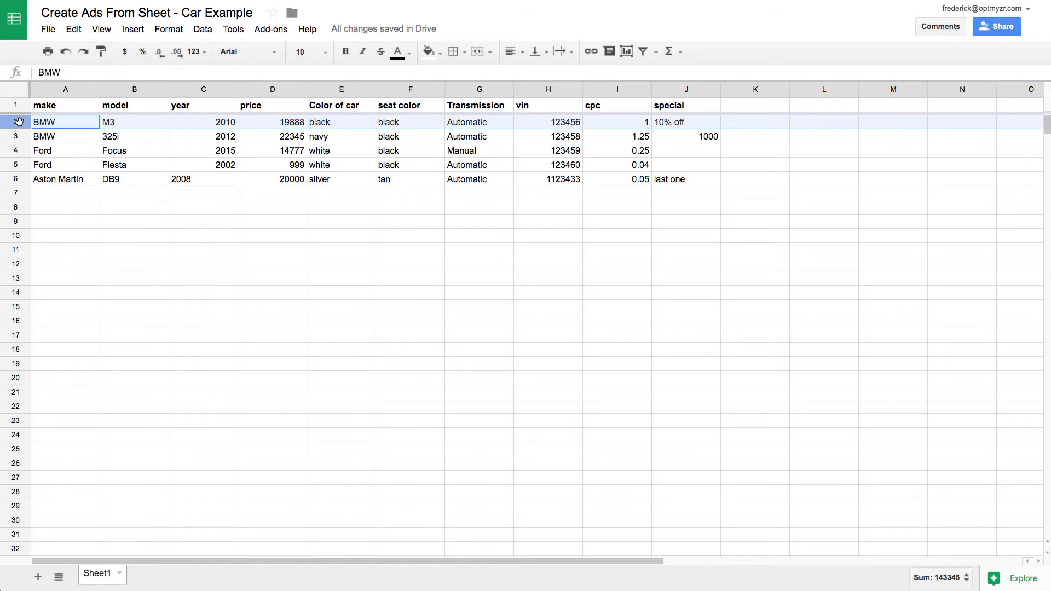
- Delete row 2, the 2010 BMW M3, leaving four cars in the sheet
{"action": "right_click", "coordinate": [18, 121]}
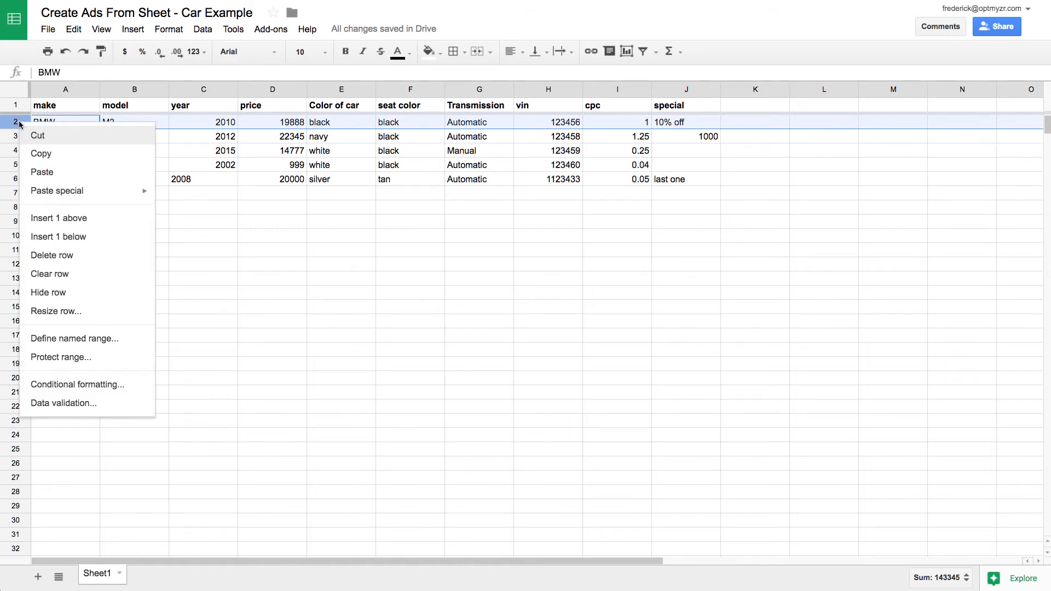
{"action": "left_click", "coordinate": [71, 257]}
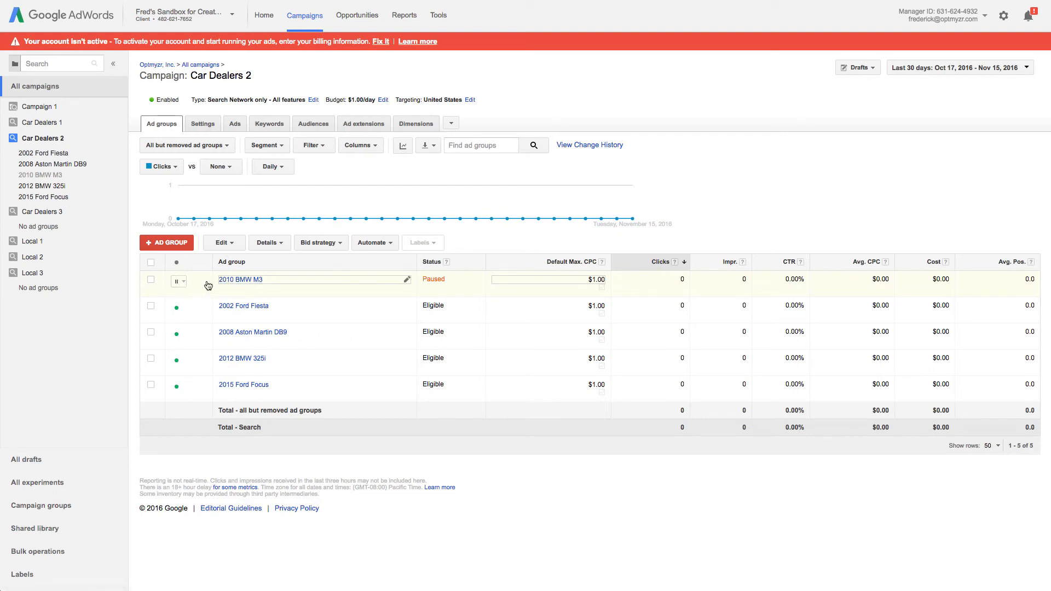
- Open the 2002 Ford Fiesta ad group, refresh the page, and view its ads
{"action": "left_click", "coordinate": [239, 310]}
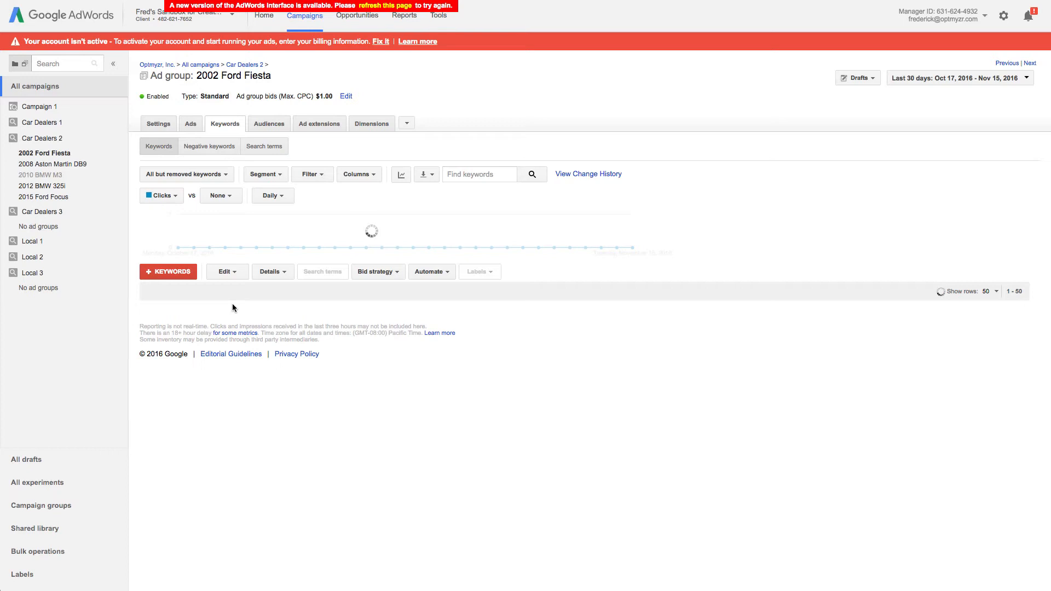
{"action": "left_click", "coordinate": [383, 5]}
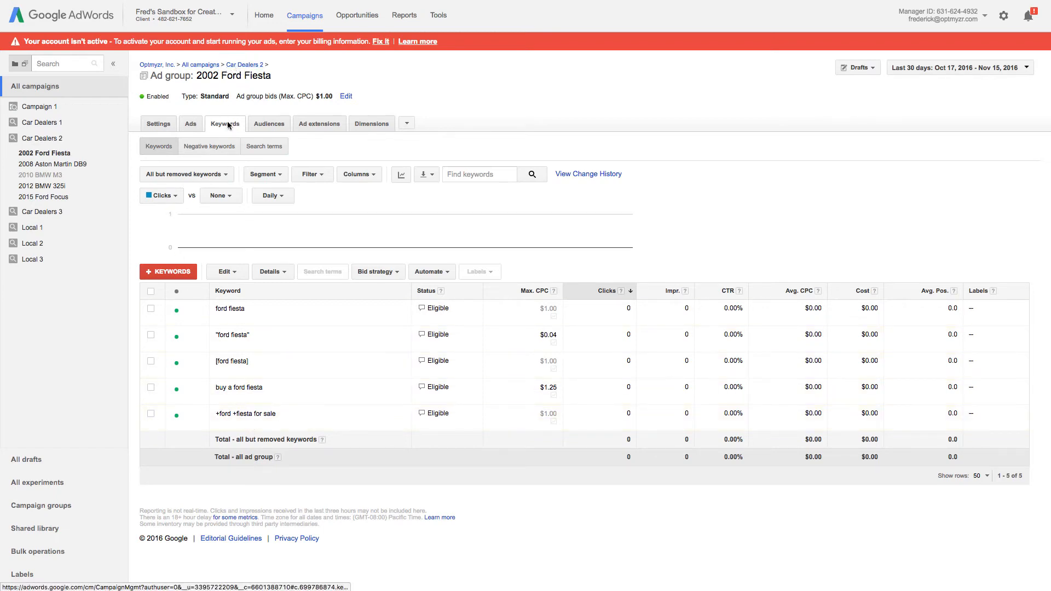
{"action": "left_click", "coordinate": [191, 124]}
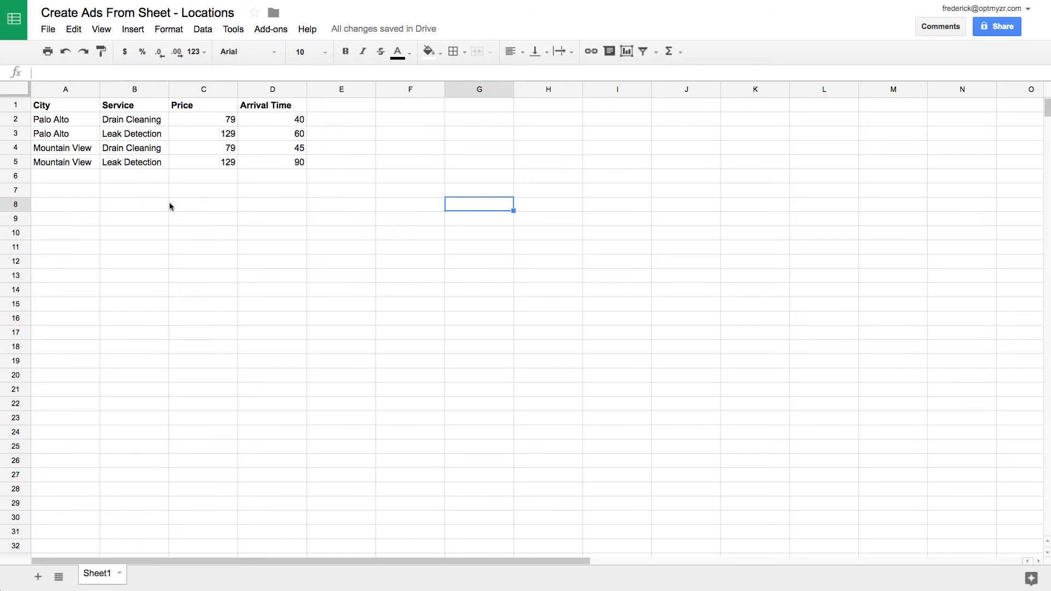
{"action": "left_click", "coordinate": [51, 110]}
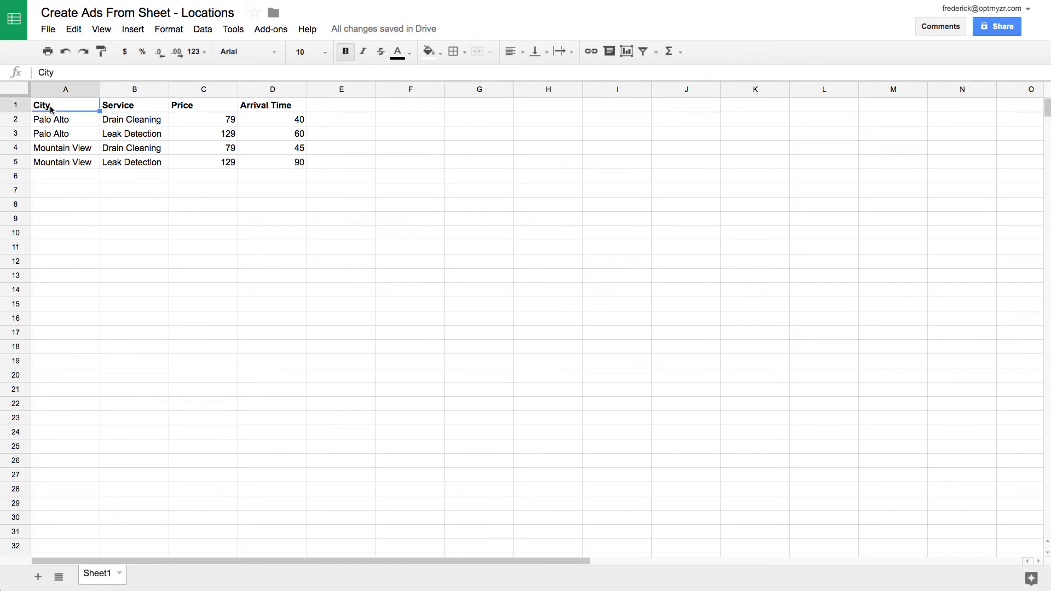
{"action": "left_click", "coordinate": [136, 108]}
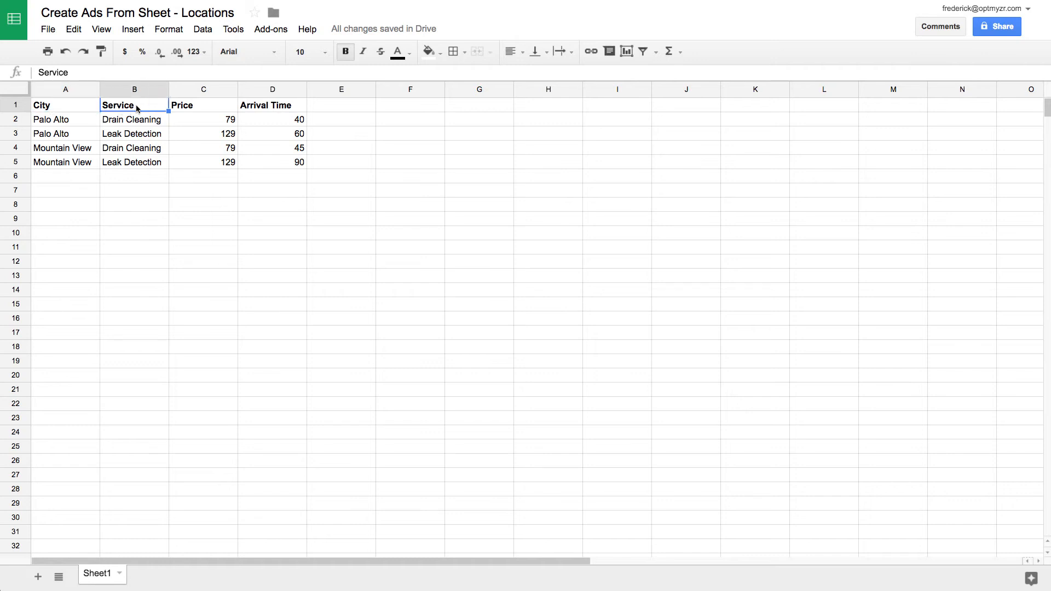
{"action": "left_click", "coordinate": [203, 109]}
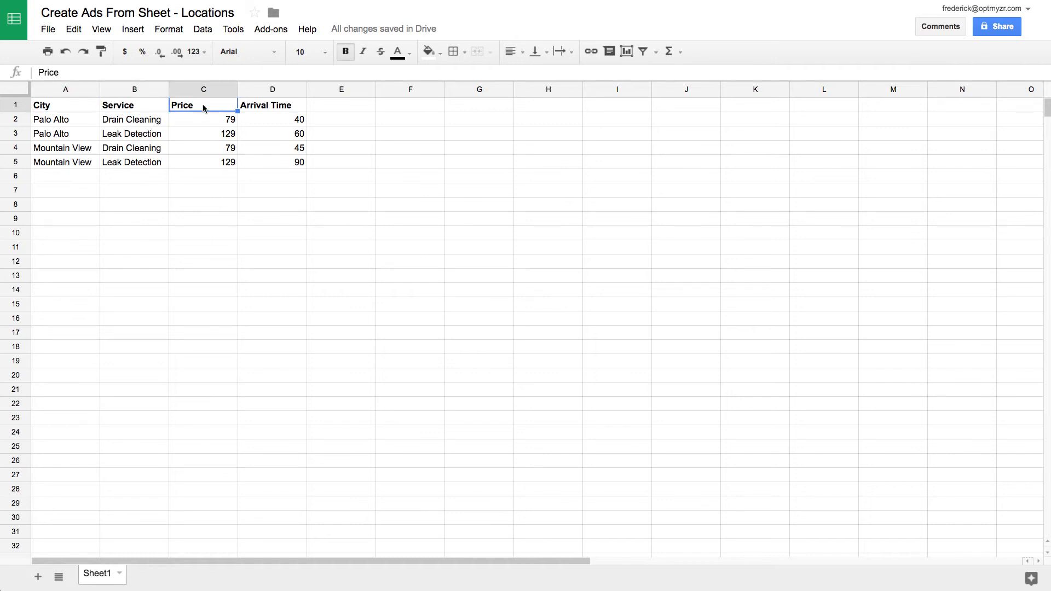
{"action": "left_click", "coordinate": [298, 107]}
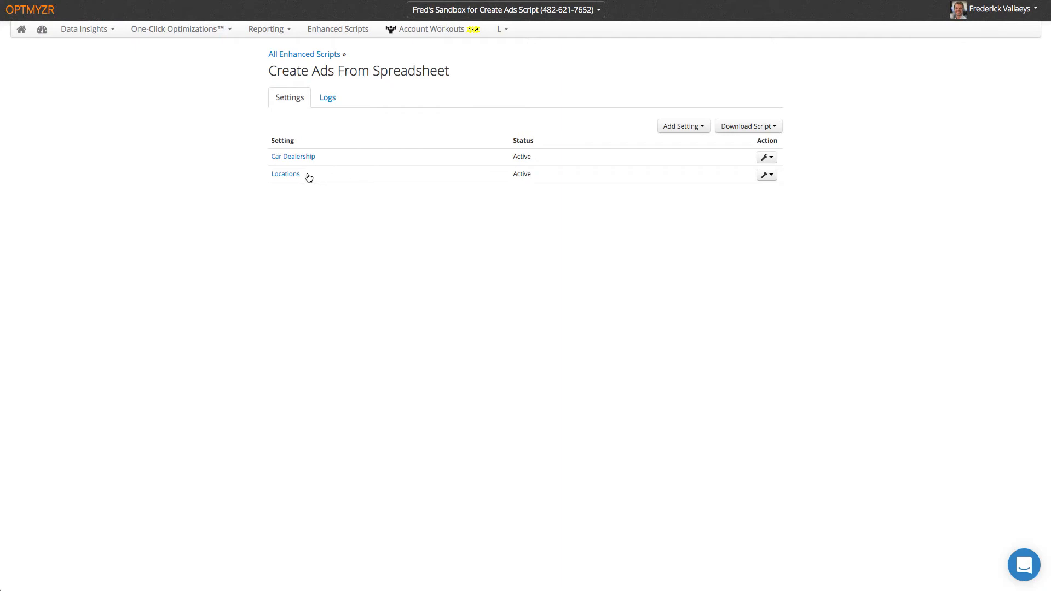
- Edit the Locations setting from its wrench menu, leaving Add Setting unused
{"action": "left_click", "coordinate": [682, 127]}
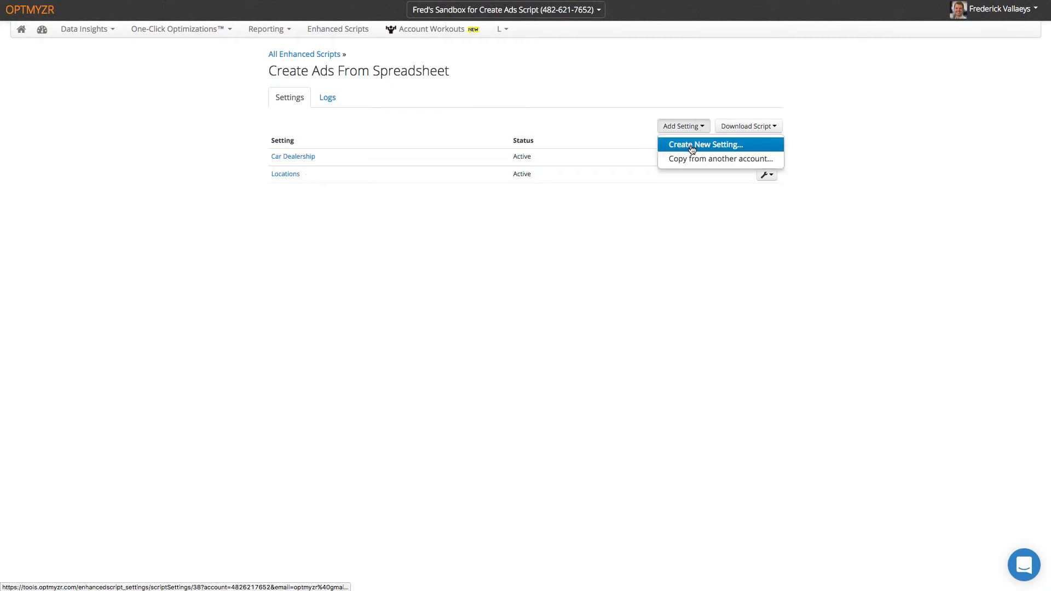
{"action": "left_click", "coordinate": [678, 184]}
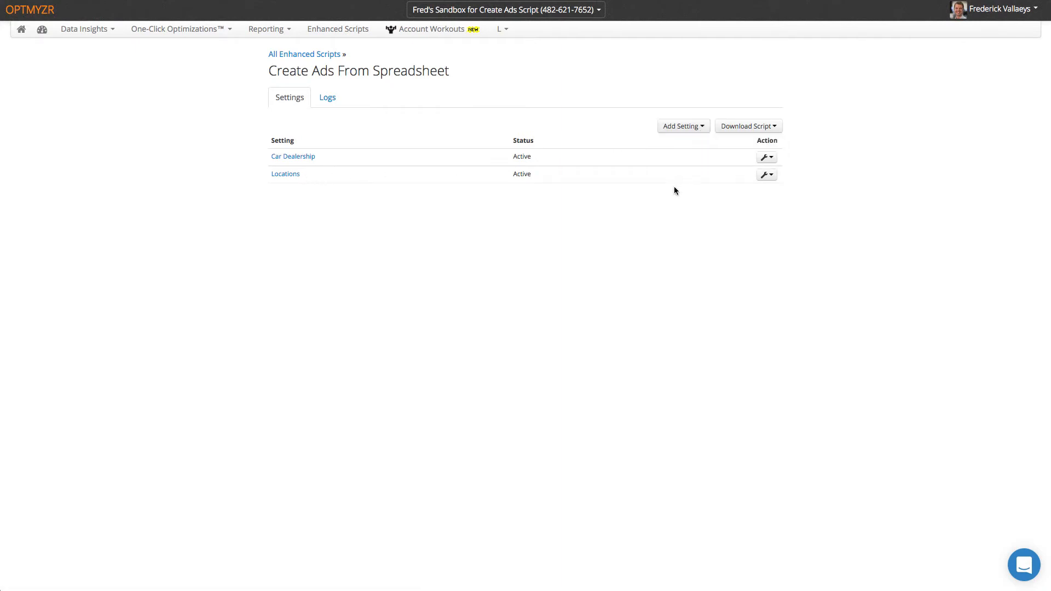
{"action": "left_click", "coordinate": [774, 176]}
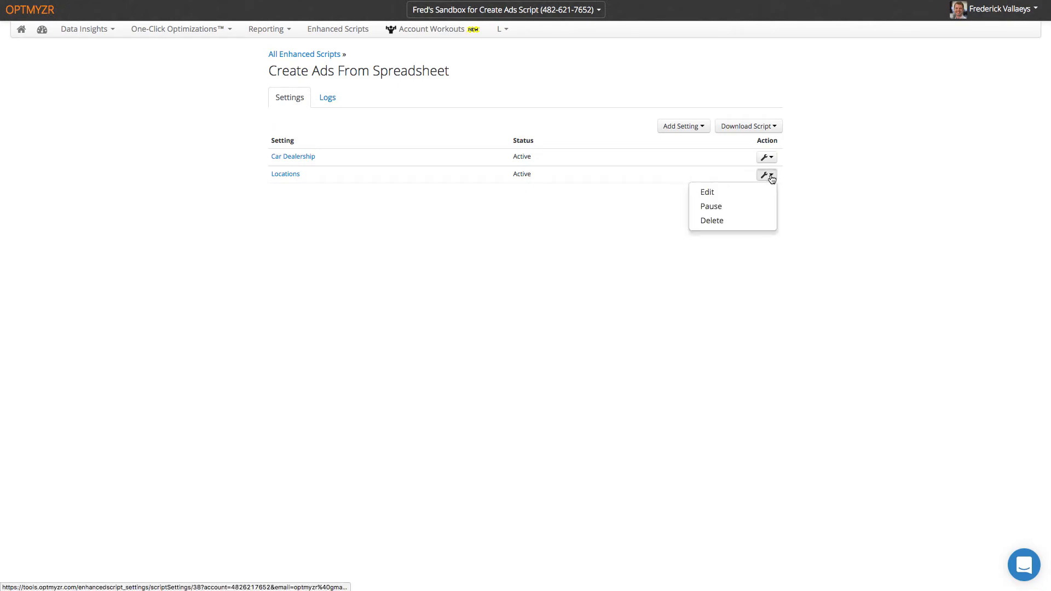
{"action": "left_click", "coordinate": [723, 190]}
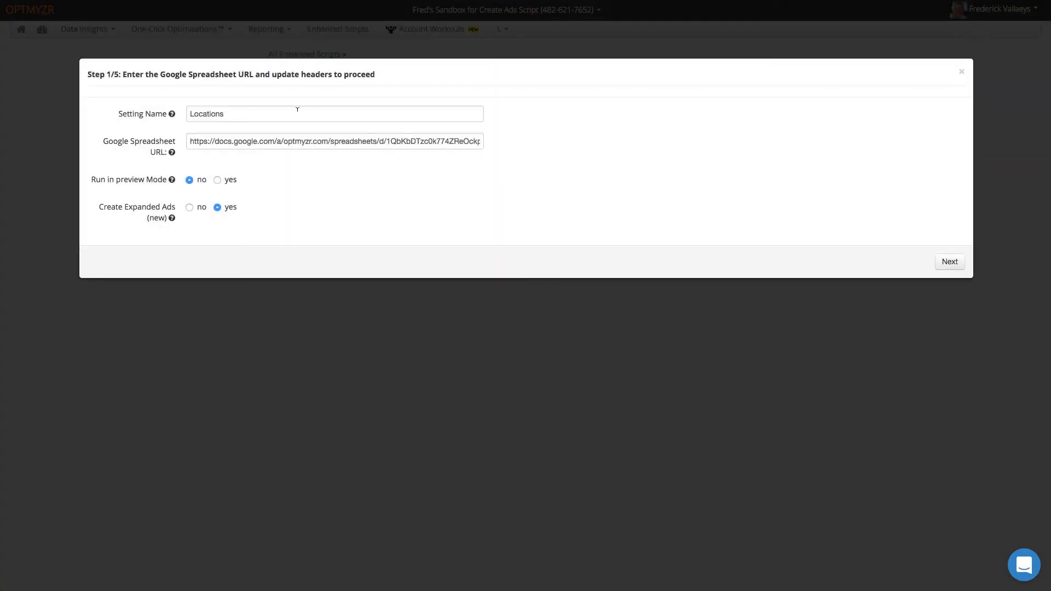
- Check the linked spreadsheet URL and continue to Step 2/5, campaign and ad group
{"action": "left_click", "coordinate": [210, 141]}
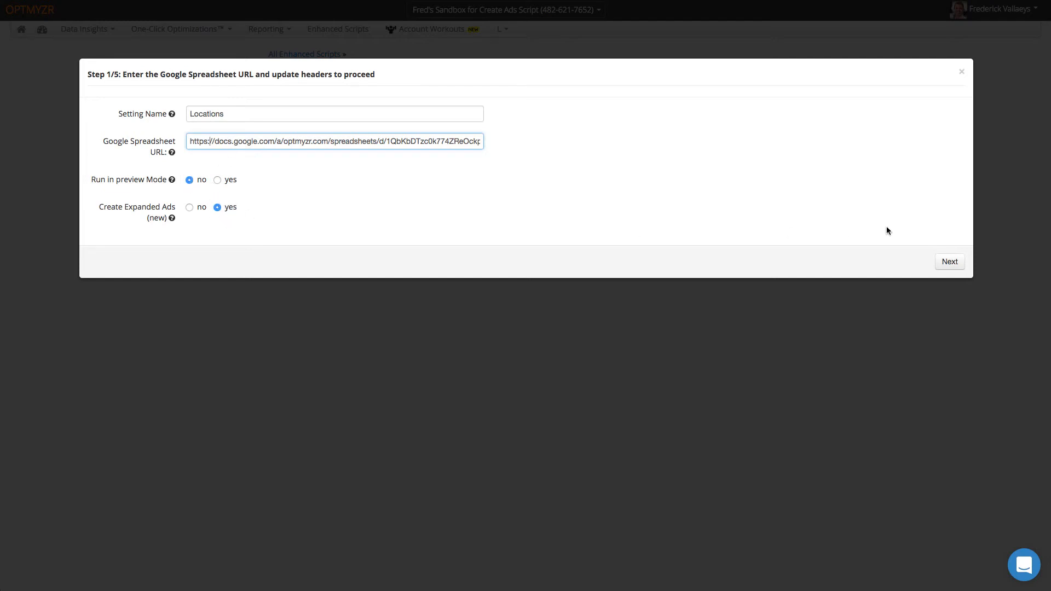
{"action": "left_click", "coordinate": [953, 264]}
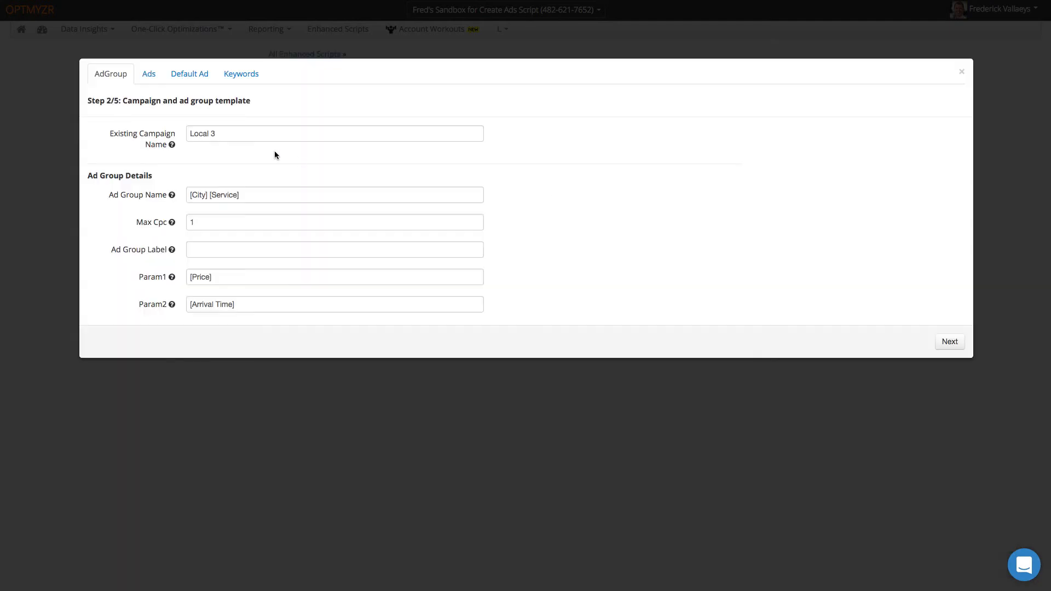
- Review campaign Local 3 and the ad group name, max CPC, Param1 and Param2 templates, then advance
{"action": "left_click_drag", "start_coordinate": [223, 131], "coordinate": [187, 130]}
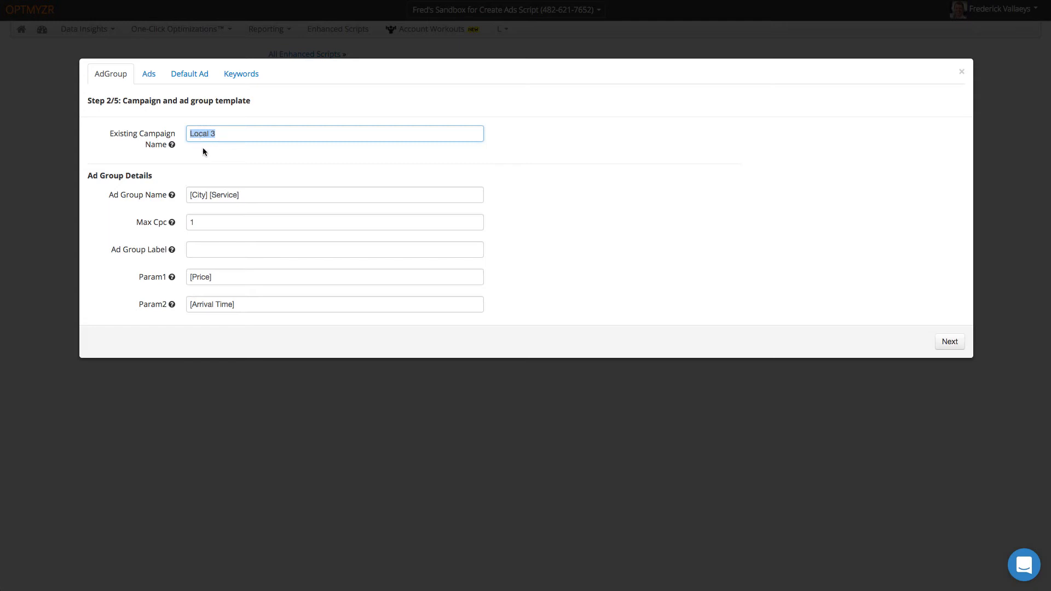
{"action": "left_click", "coordinate": [262, 192]}
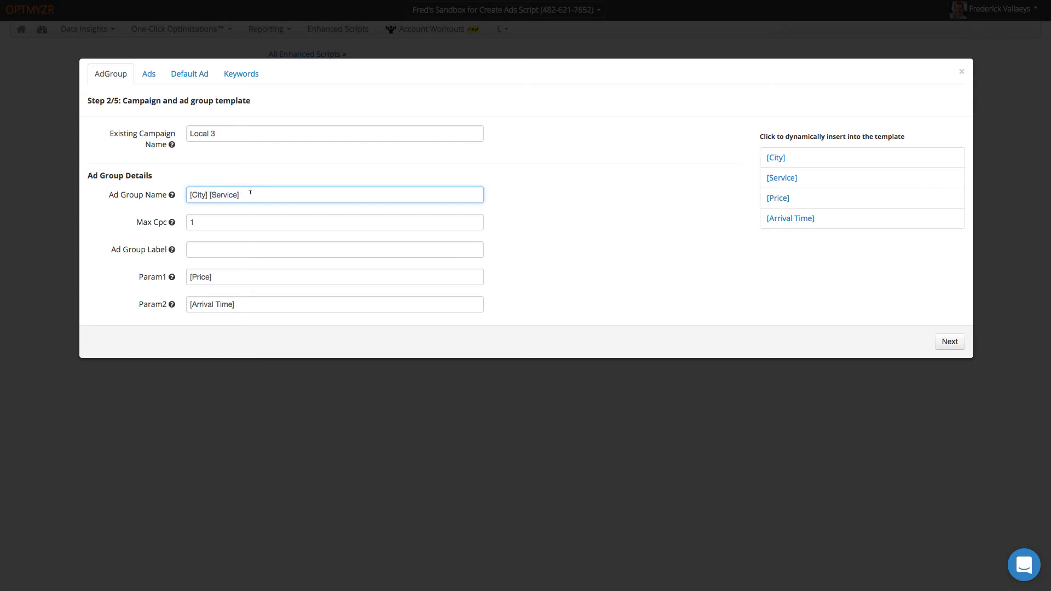
{"action": "left_click", "coordinate": [220, 222]}
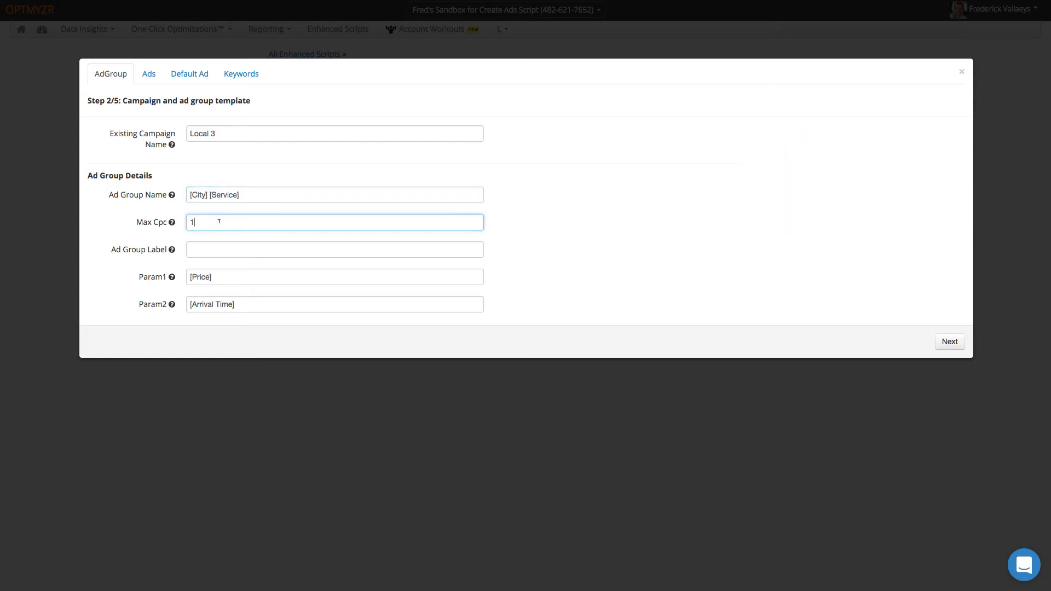
{"action": "scroll", "coordinate": [222, 262], "scroll_direction": "down", "scroll_amount": 1}
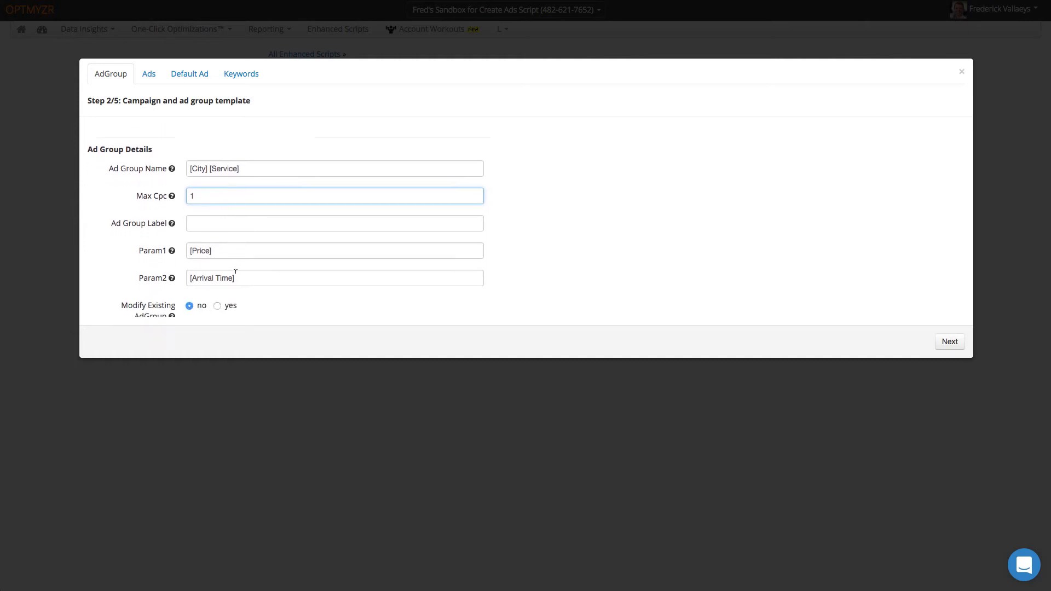
{"action": "left_click", "coordinate": [232, 246]}
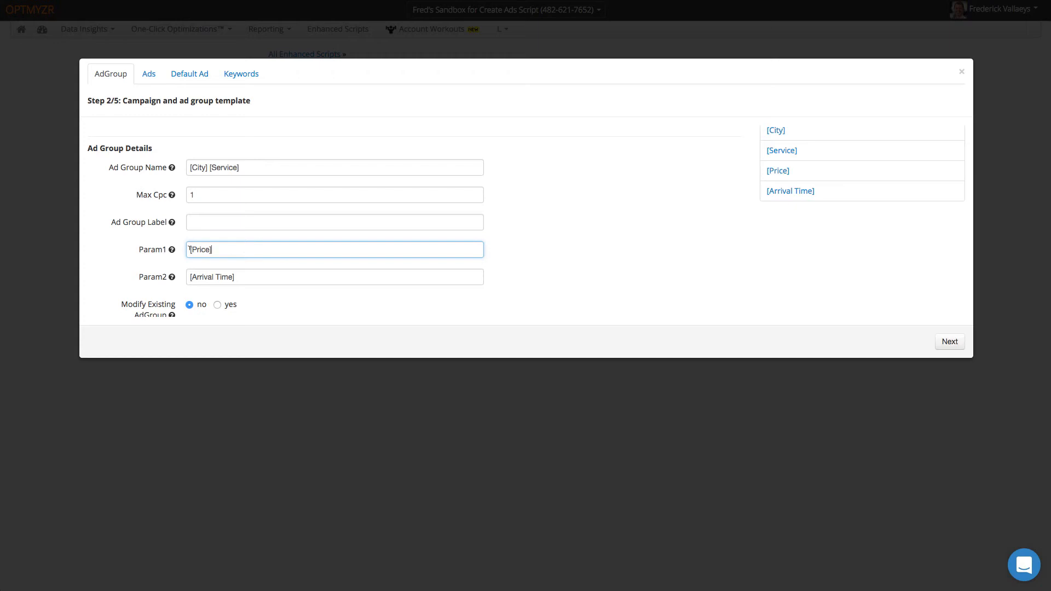
{"action": "left_click", "coordinate": [243, 276]}
{"action": "scroll", "coordinate": [255, 274], "scroll_direction": "down", "scroll_amount": 3}
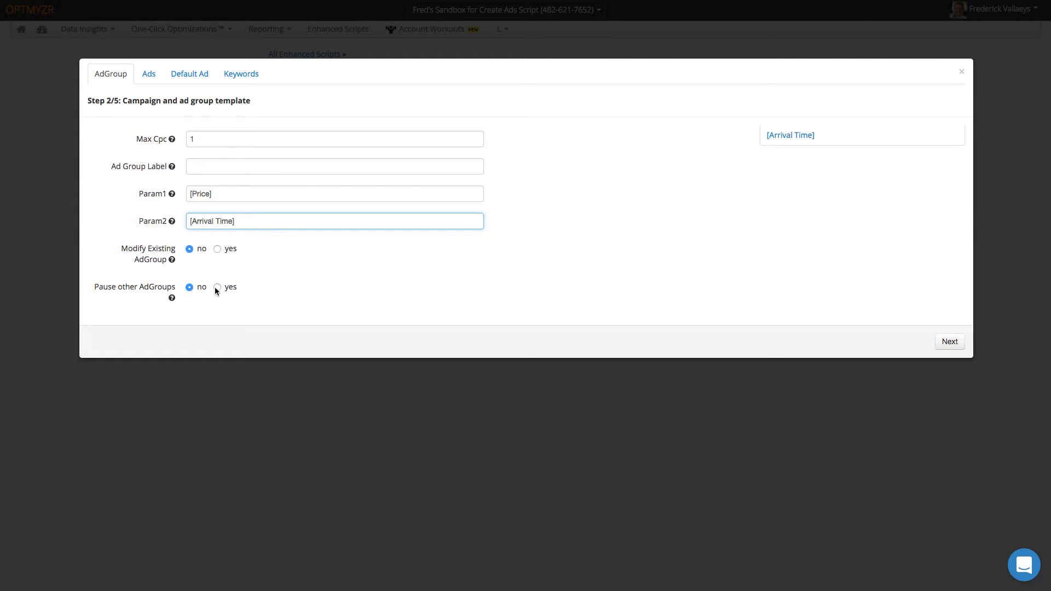
{"action": "mouse_move", "coordinate": [172, 299]}
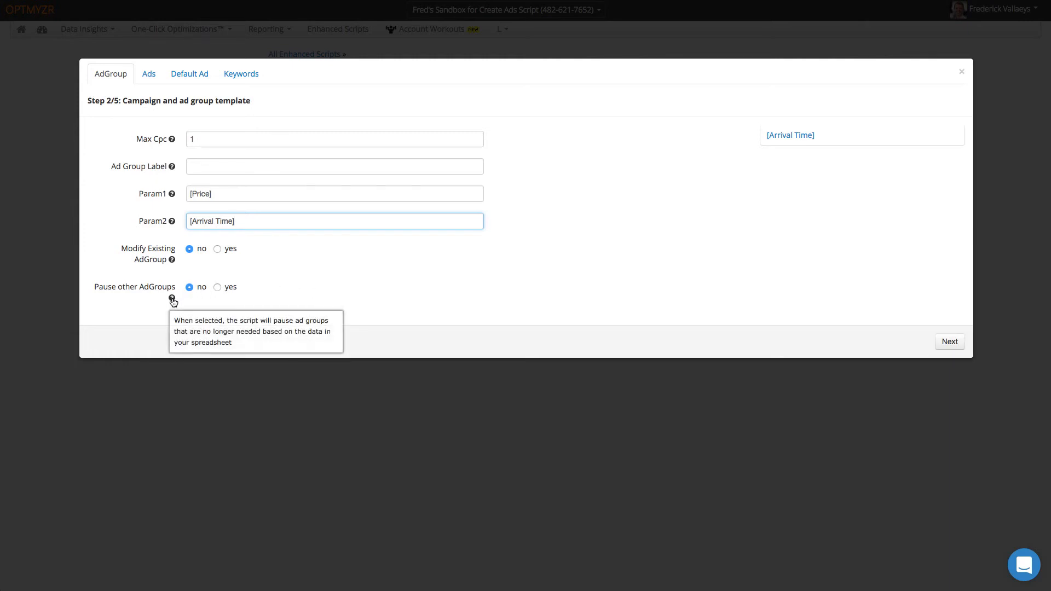
{"action": "mouse_move", "coordinate": [174, 263]}
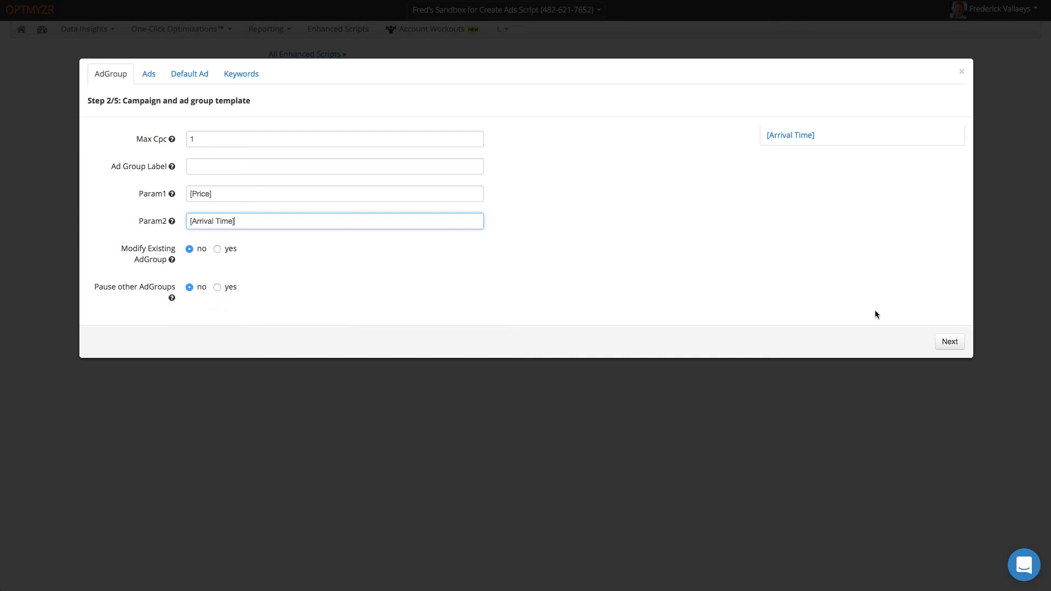
{"action": "left_click", "coordinate": [950, 341]}
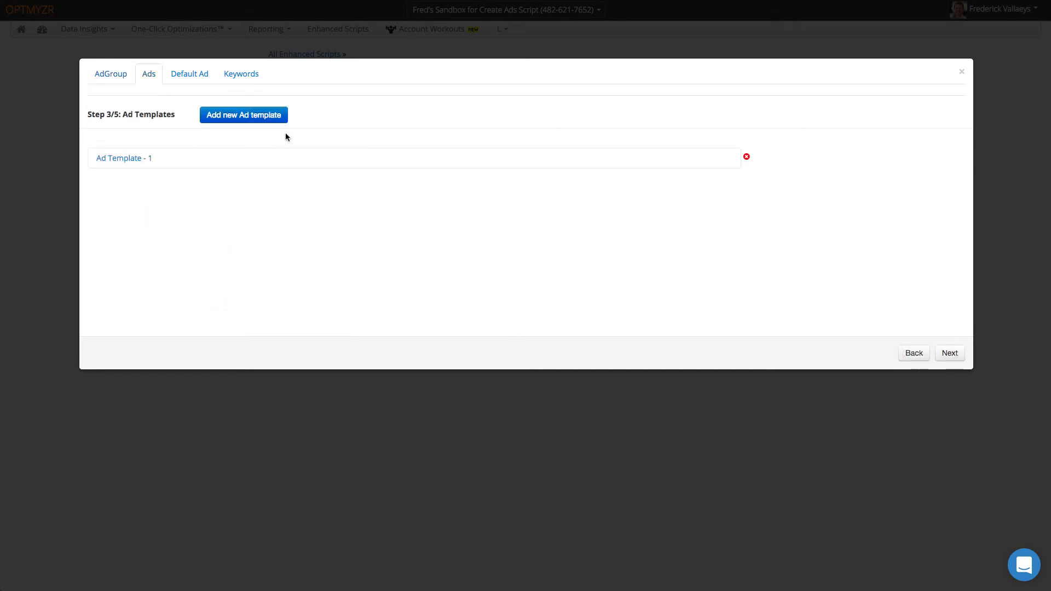
- Expand Ad Template - 1 and highlight its {KeyWord}, param2 and [Arrival Time] placeholders
{"action": "left_click", "coordinate": [277, 160]}
{"action": "left_click", "coordinate": [263, 182]}
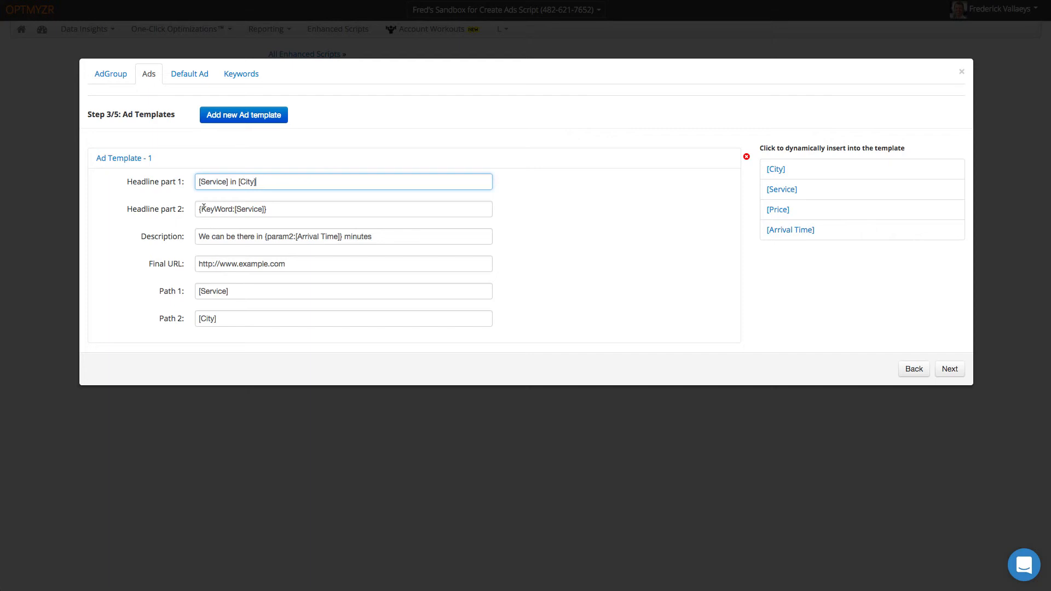
{"action": "left_click_drag", "start_coordinate": [198, 208], "coordinate": [264, 208]}
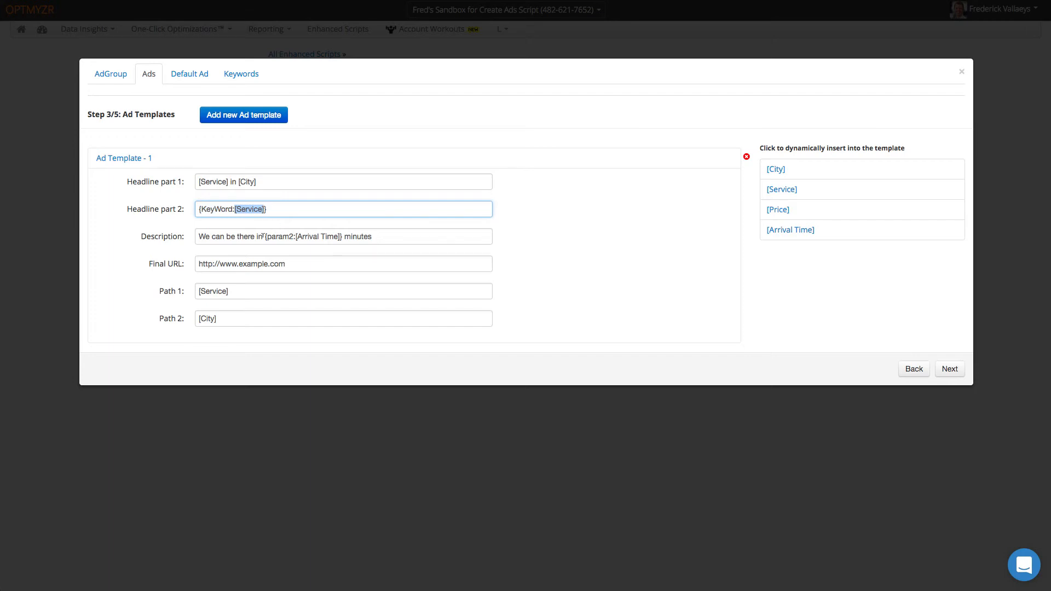
{"action": "left_click_drag", "start_coordinate": [267, 235], "coordinate": [292, 235]}
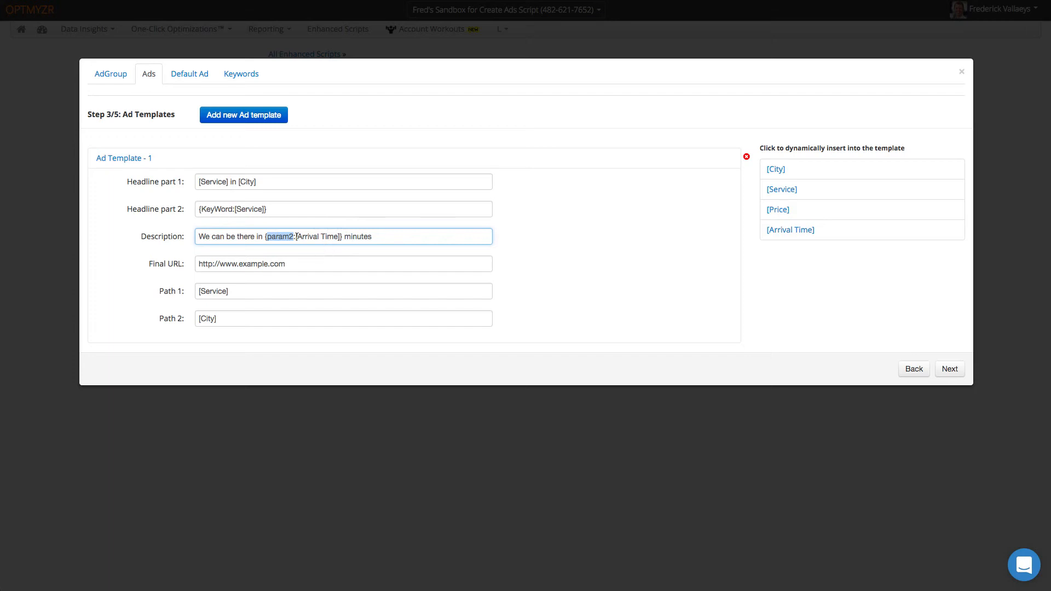
{"action": "left_click_drag", "start_coordinate": [297, 236], "coordinate": [339, 236]}
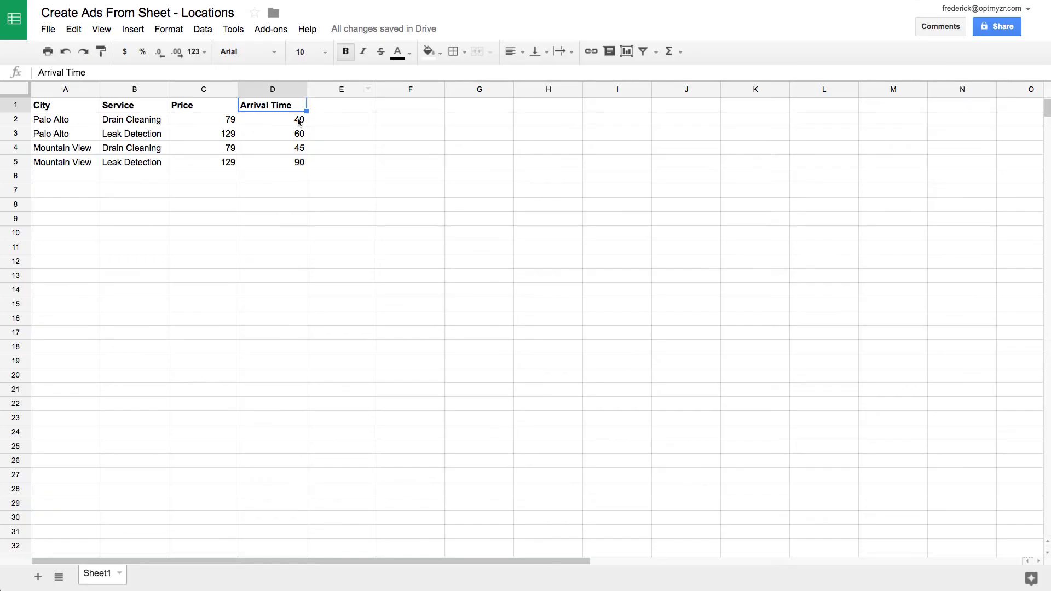
{"action": "left_click", "coordinate": [299, 120]}
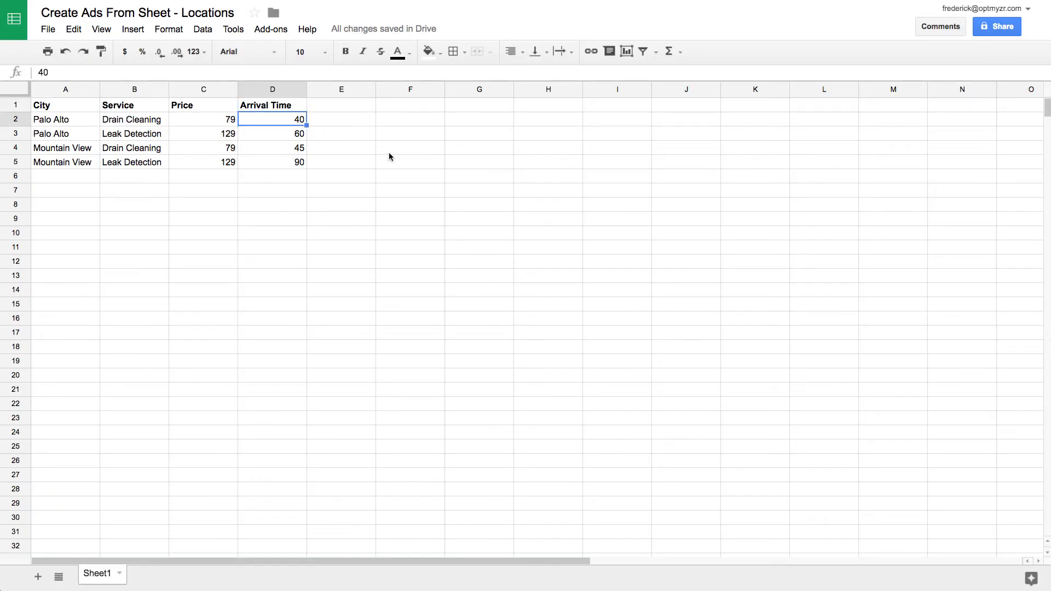
- Enter 30 as Palo Alto Drain Cleaning's arrival time in D2
{"action": "type", "text": "30"}
{"action": "key", "text": "Return"}
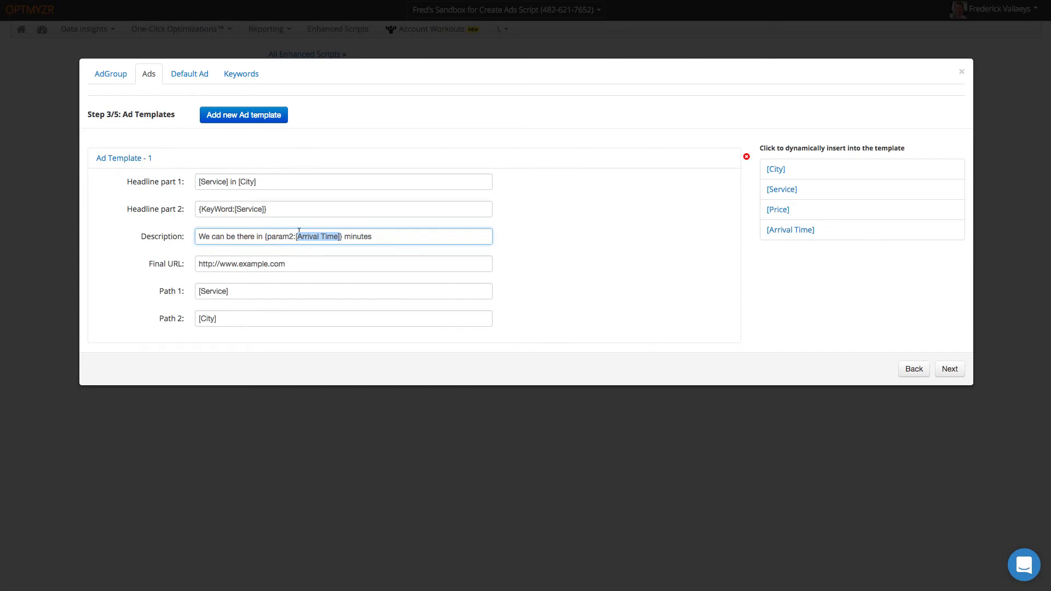
- Append ?city=[City] to the Final URL, then go through Default Ad to Keywords
{"action": "left_click", "coordinate": [301, 262]}
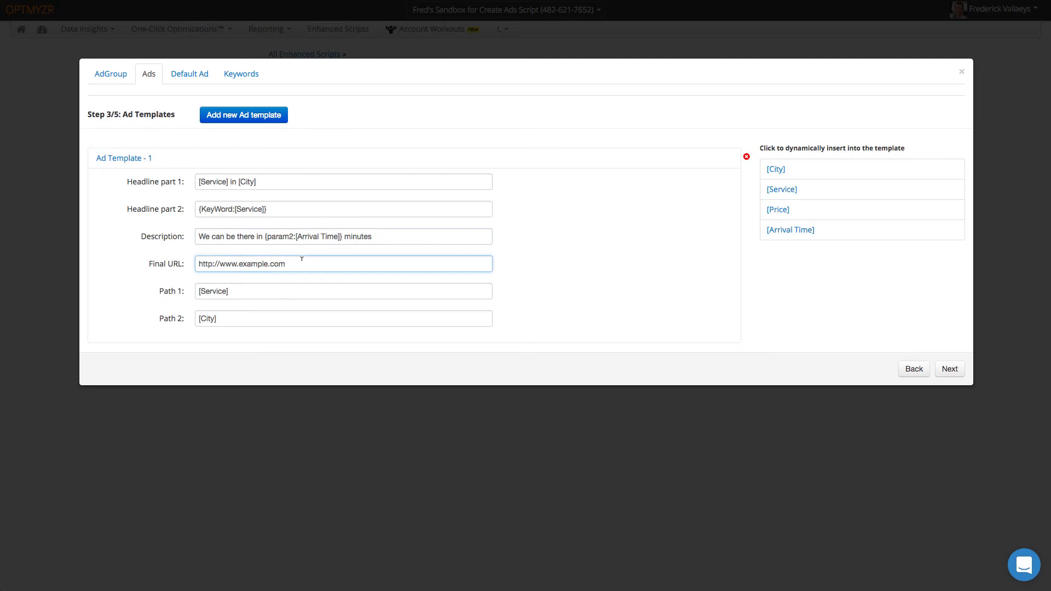
{"action": "type", "text": "?city="}
{"action": "left_click", "coordinate": [796, 170]}
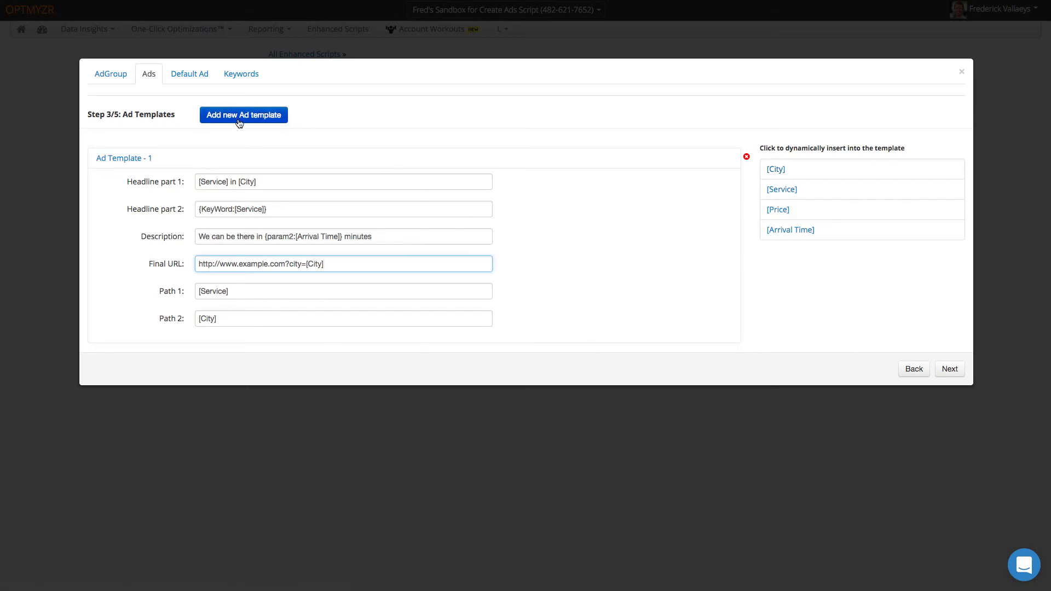
{"action": "left_click", "coordinate": [201, 75]}
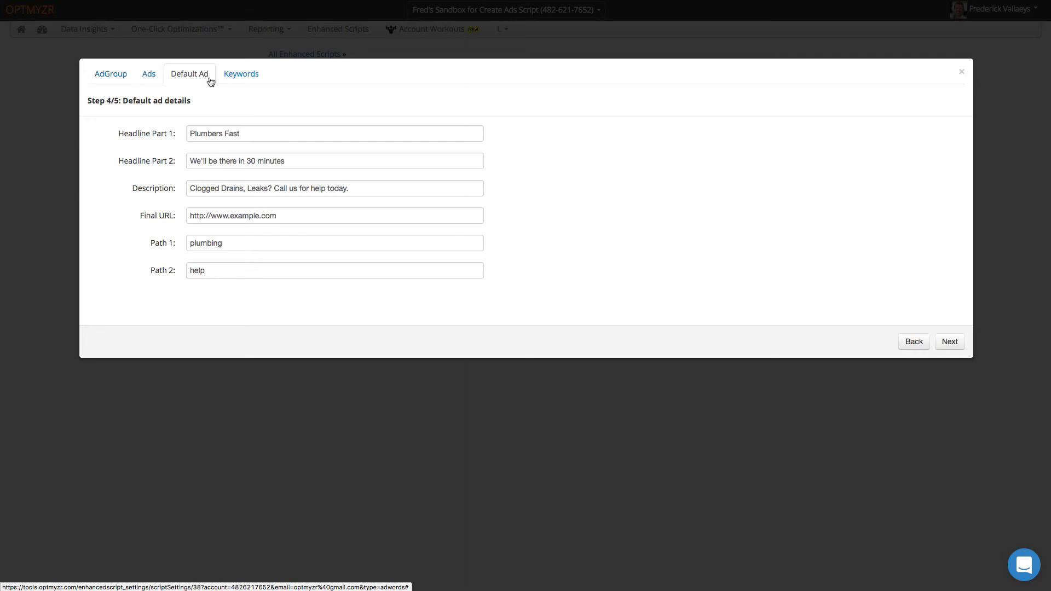
{"action": "left_click", "coordinate": [243, 77]}
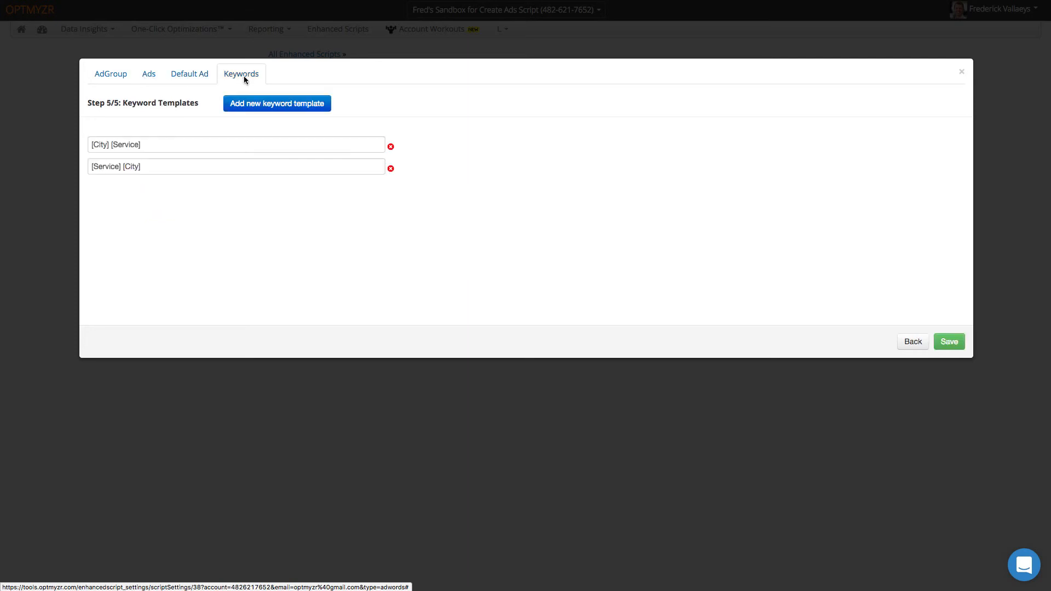
- Change the second keyword template to 'plumbing in [City]' and save the Locations setting
{"action": "left_click", "coordinate": [168, 144]}
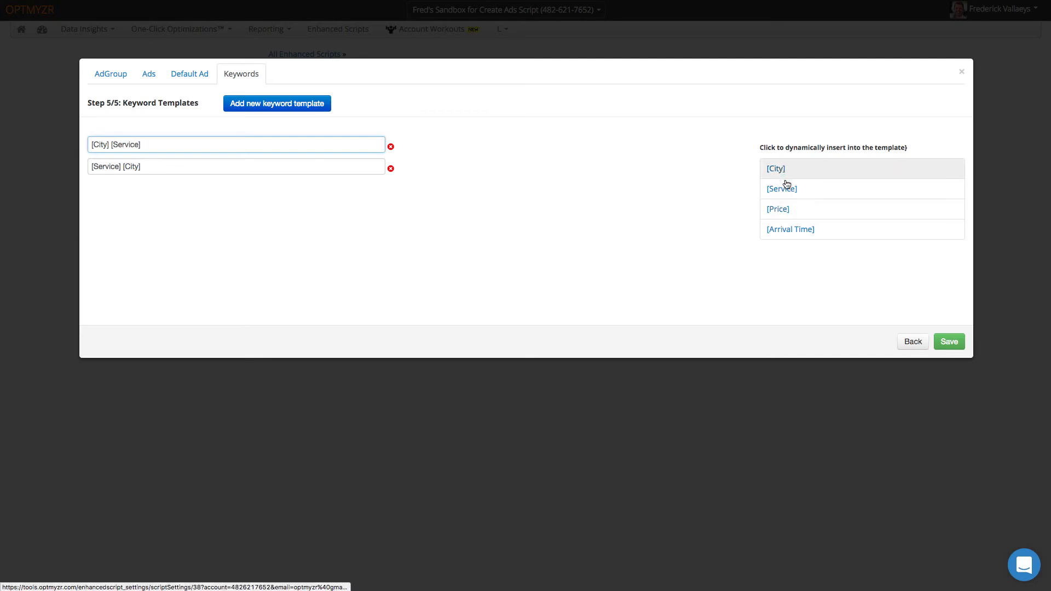
{"action": "left_click", "coordinate": [227, 166]}
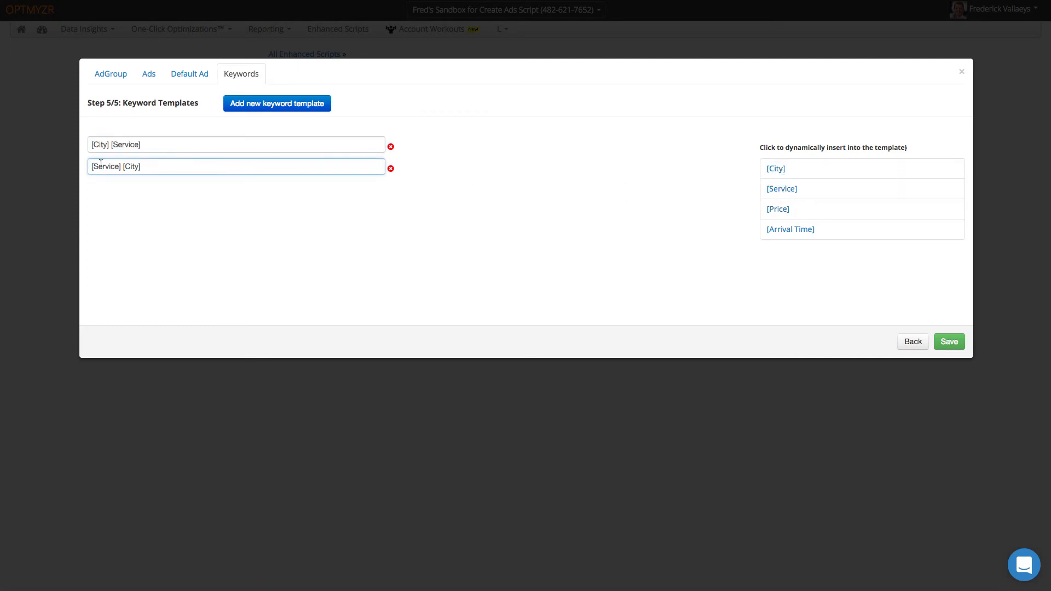
{"action": "type", "text": "plumbing"}
{"action": "type", "text": "in"}
{"action": "left_click", "coordinate": [777, 169]}
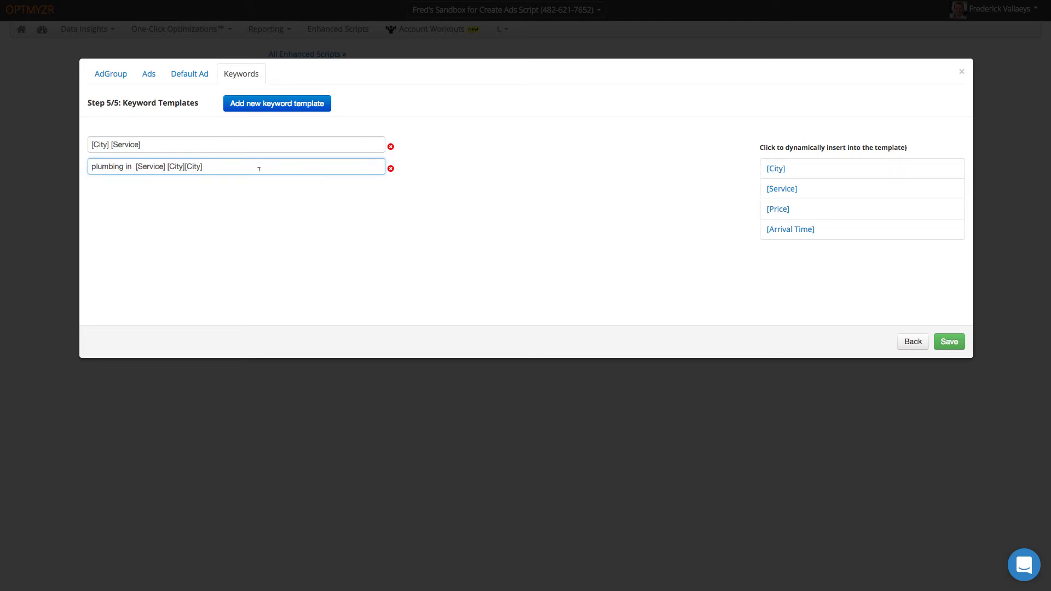
{"action": "key", "text": "BackSpace"}
{"action": "key", "text": "BackSpace"}
{"action": "key", "text": "BackSpace"}
{"action": "key", "text": "BackSpace"}
{"action": "key", "text": "BackSpace"}
{"action": "key", "text": "BackSpace"}
{"action": "key", "text": "BackSpace"}
{"action": "key", "text": "BackSpace"}
{"action": "key", "text": "BackSpace"}
{"action": "key", "text": "BackSpace"}
{"action": "key", "text": "BackSpace"}
{"action": "key", "text": "BackSpace"}
{"action": "key", "text": "BackSpace"}
{"action": "key", "text": "BackSpace"}
{"action": "key", "text": "BackSpace"}
{"action": "key", "text": "BackSpace"}
{"action": "key", "text": "BackSpace"}
{"action": "left_click", "coordinate": [950, 343]}
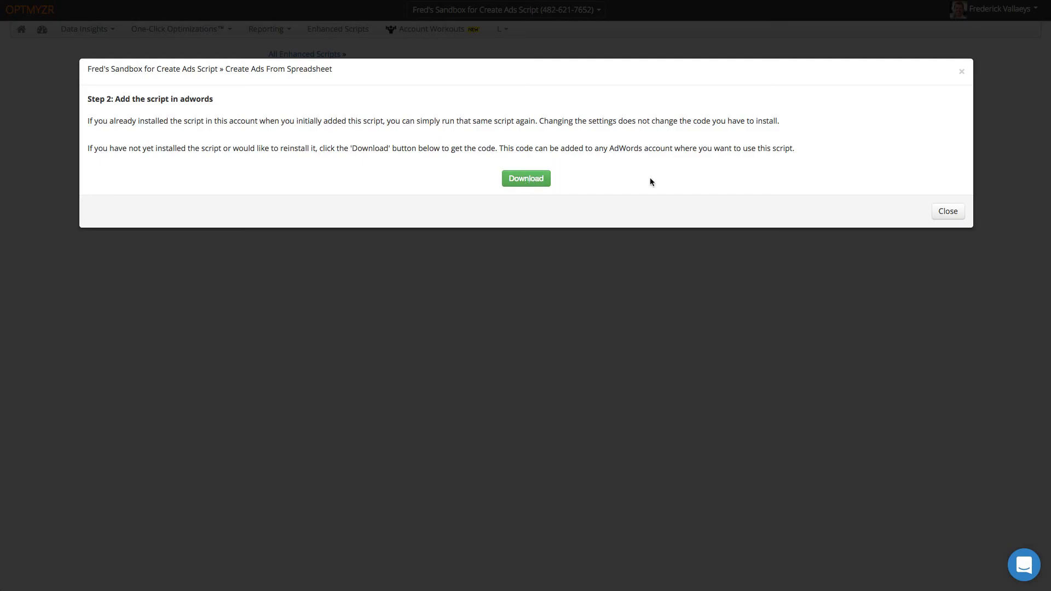
{"action": "left_click", "coordinate": [949, 212]}
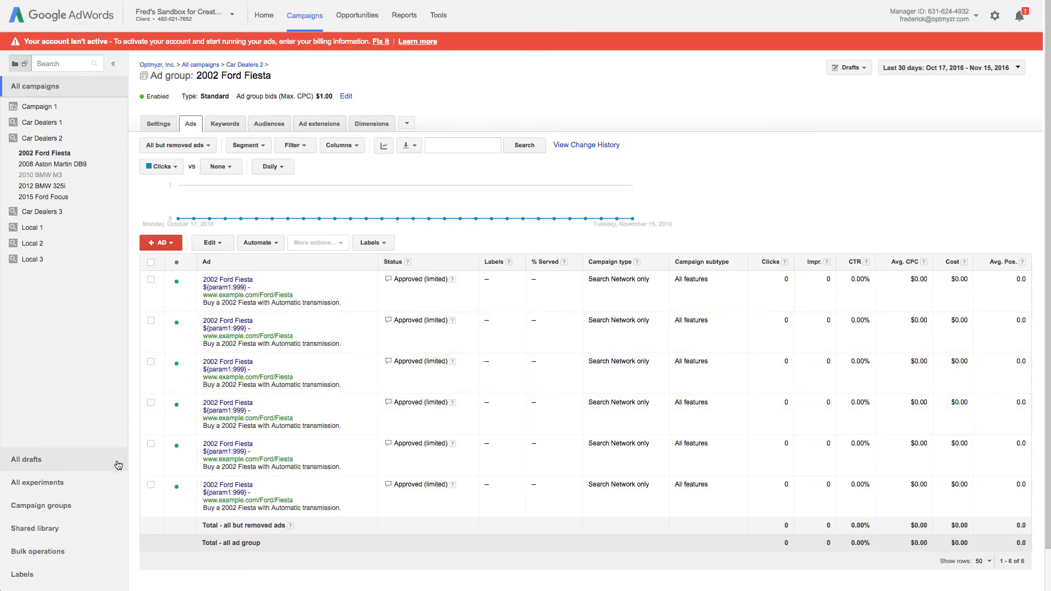
- Open the ES - Create Ads From Spreadsheet script from Bulk operations' scripts list
{"action": "left_click", "coordinate": [64, 552]}
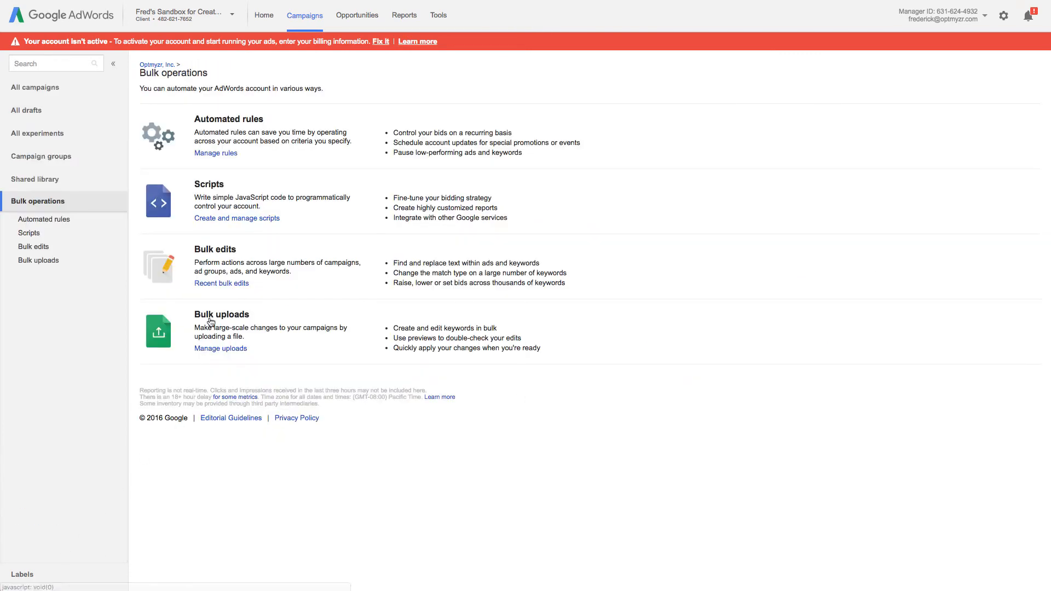
{"action": "left_click", "coordinate": [218, 218]}
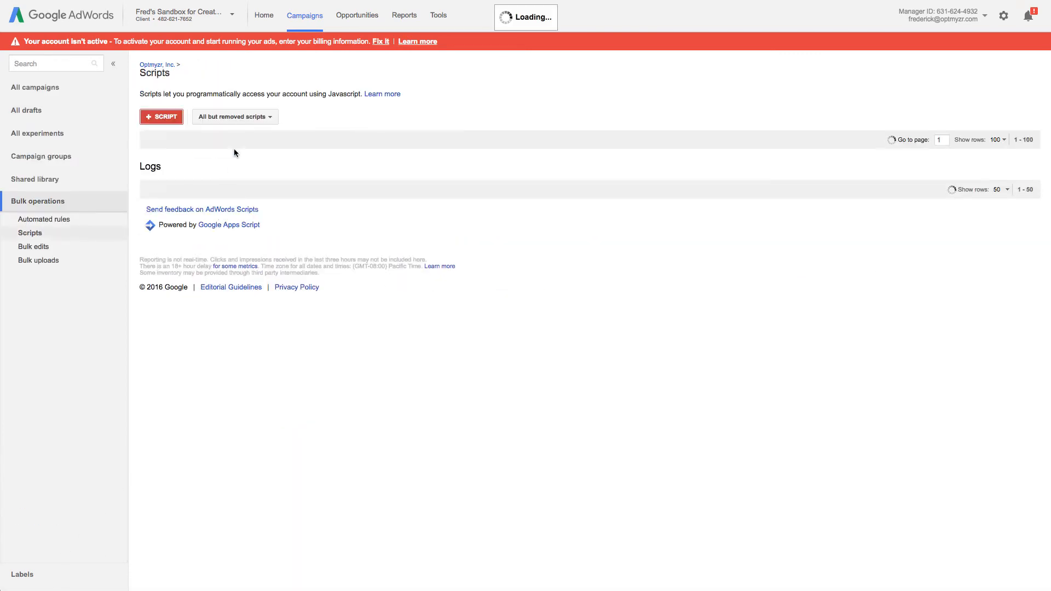
{"action": "left_click", "coordinate": [349, 181]}
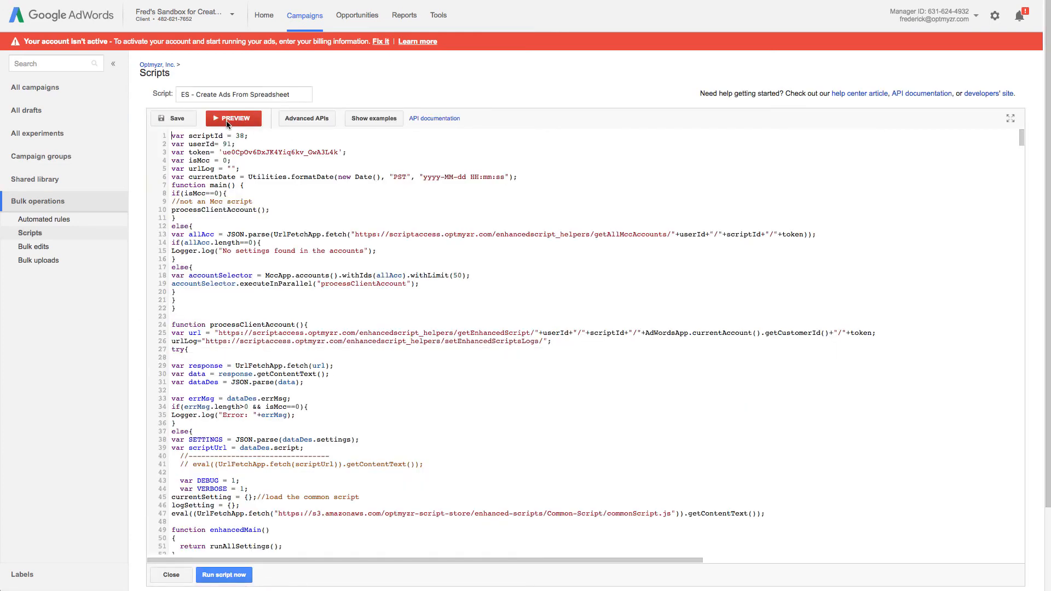
- Run the script without previewing and return to All campaigns
{"action": "left_click", "coordinate": [234, 578]}
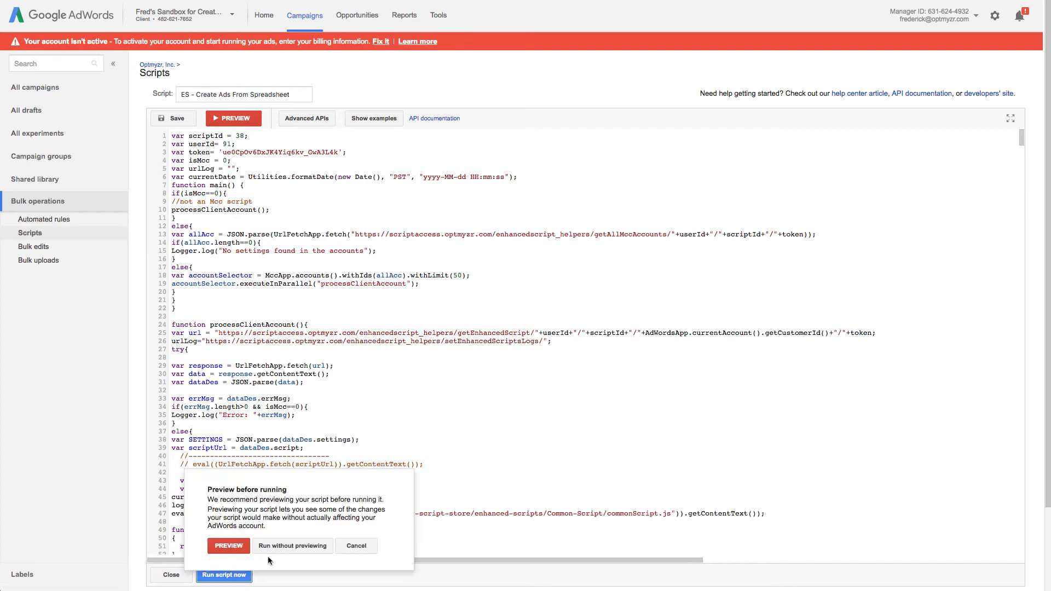
{"action": "left_click", "coordinate": [301, 545]}
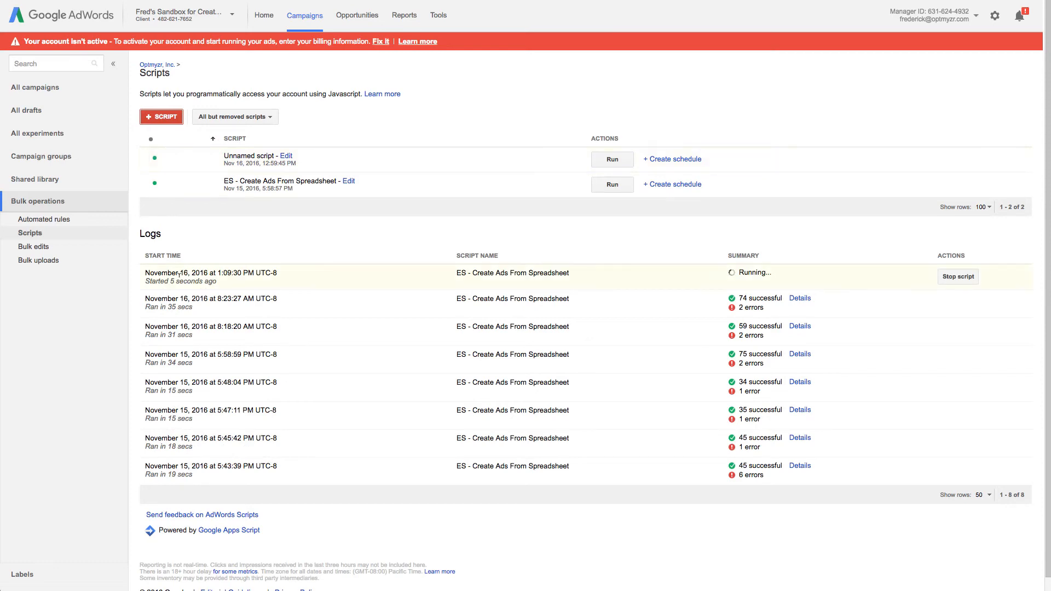
{"action": "left_click", "coordinate": [49, 89]}
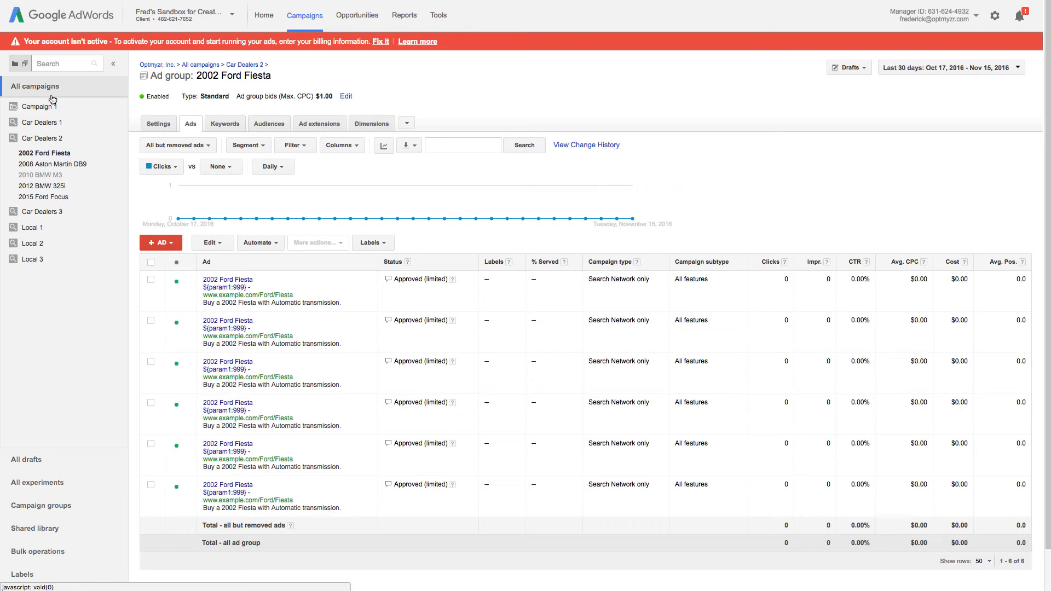
- Go from Local 2 to Ad groups, open Palo Alto Drain Cleaning, and show its Ads
{"action": "left_click", "coordinate": [39, 244]}
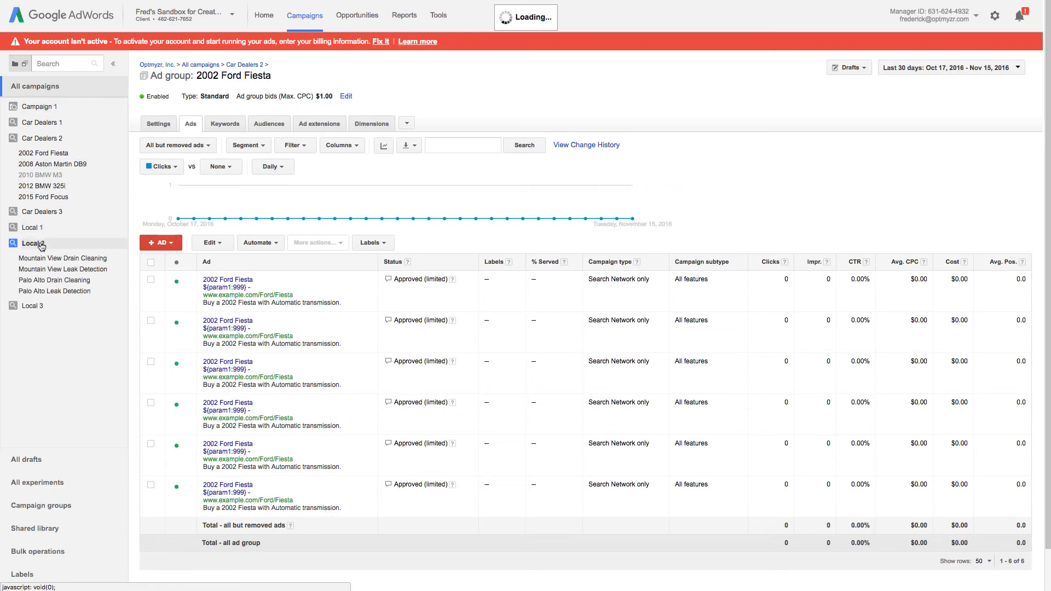
{"action": "left_click", "coordinate": [163, 124]}
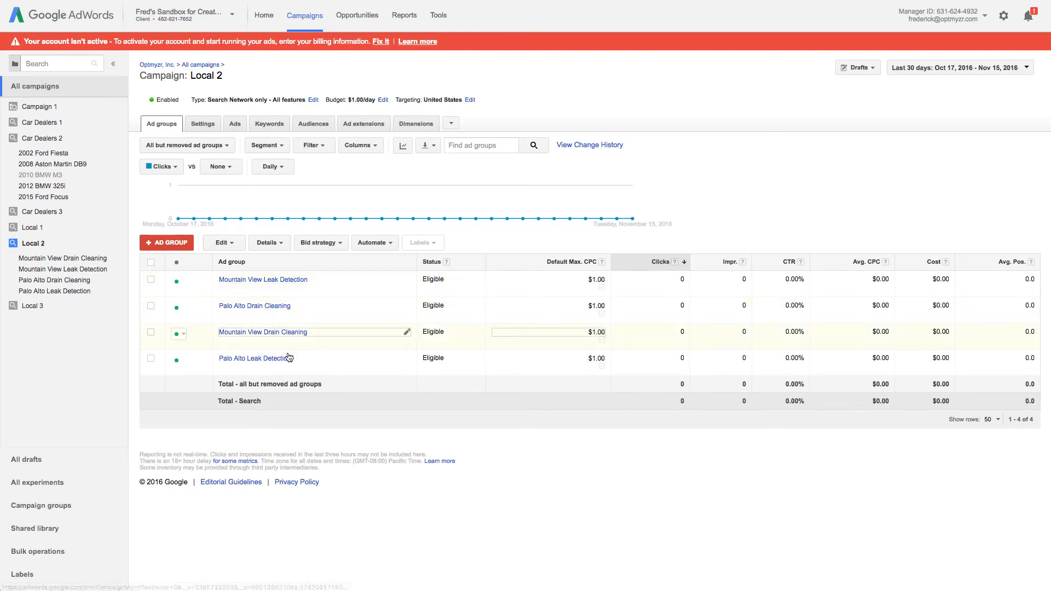
{"action": "left_click", "coordinate": [307, 310]}
{"action": "left_click", "coordinate": [366, 307]}
{"action": "left_click", "coordinate": [253, 305]}
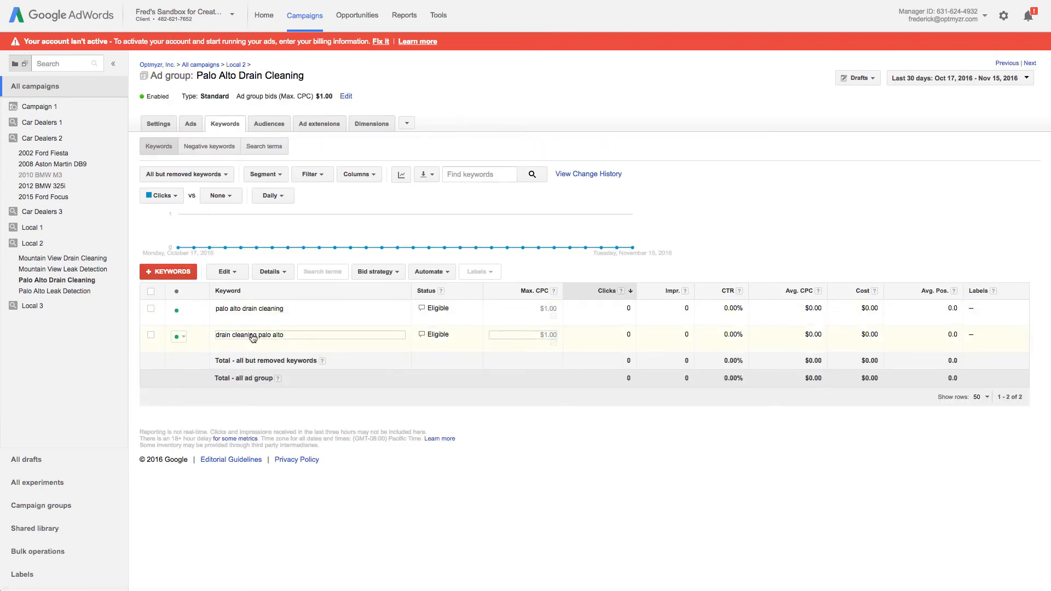
{"action": "left_click", "coordinate": [190, 125]}
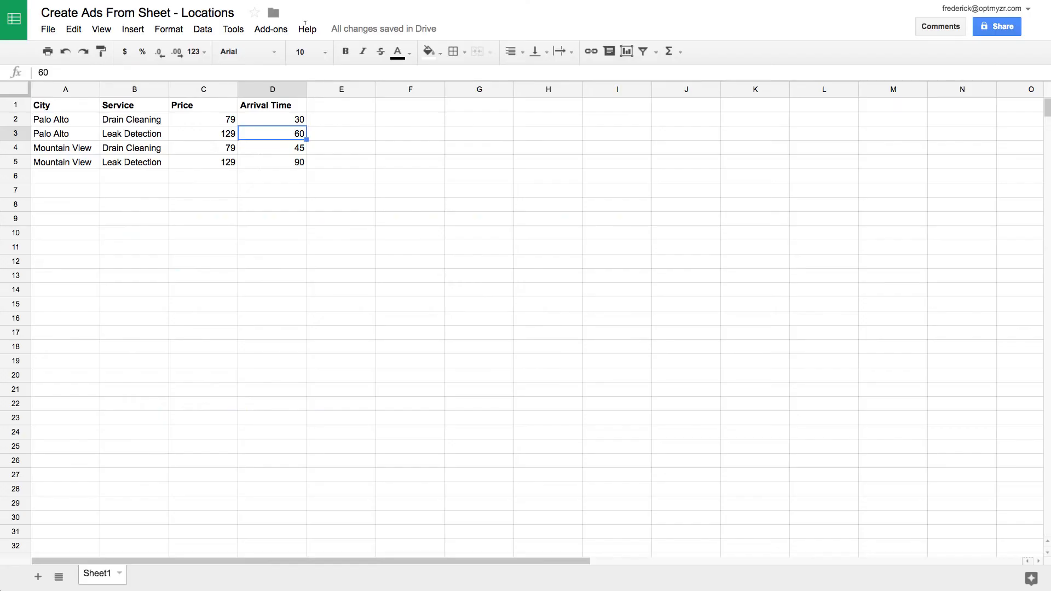
- Enter 35 in cell D2, then change it to 40 and click away to save
{"action": "left_click", "coordinate": [299, 118]}
{"action": "type", "text": "35"}
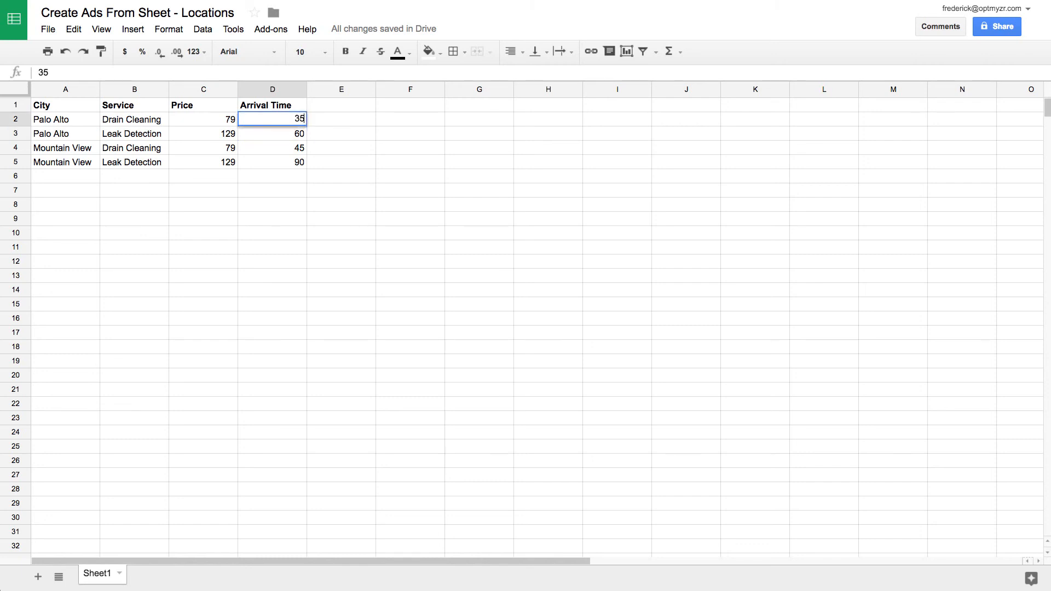
{"action": "key", "text": "Return"}
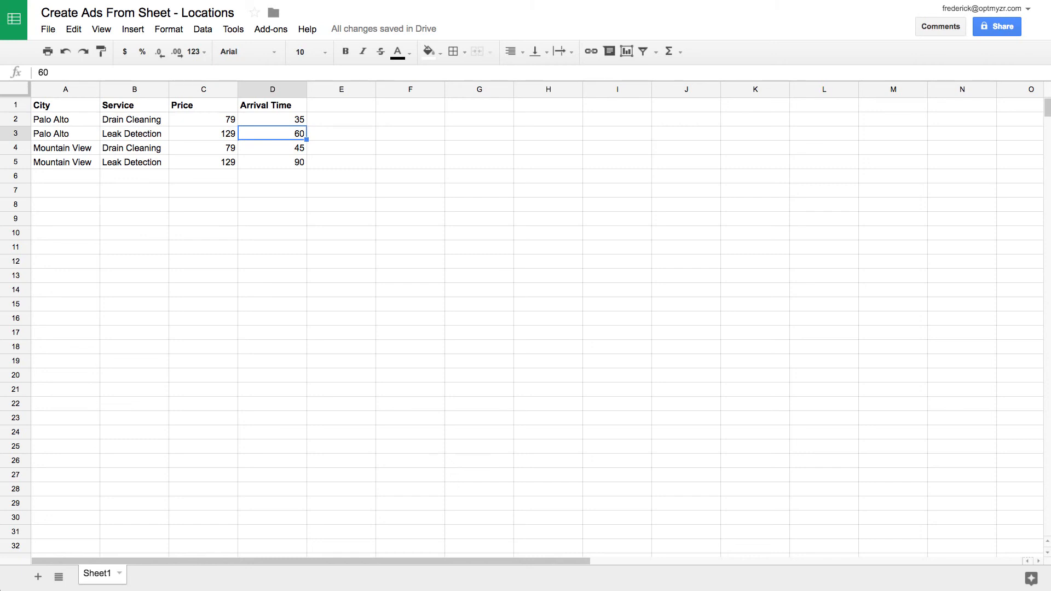
{"action": "left_click", "coordinate": [273, 120]}
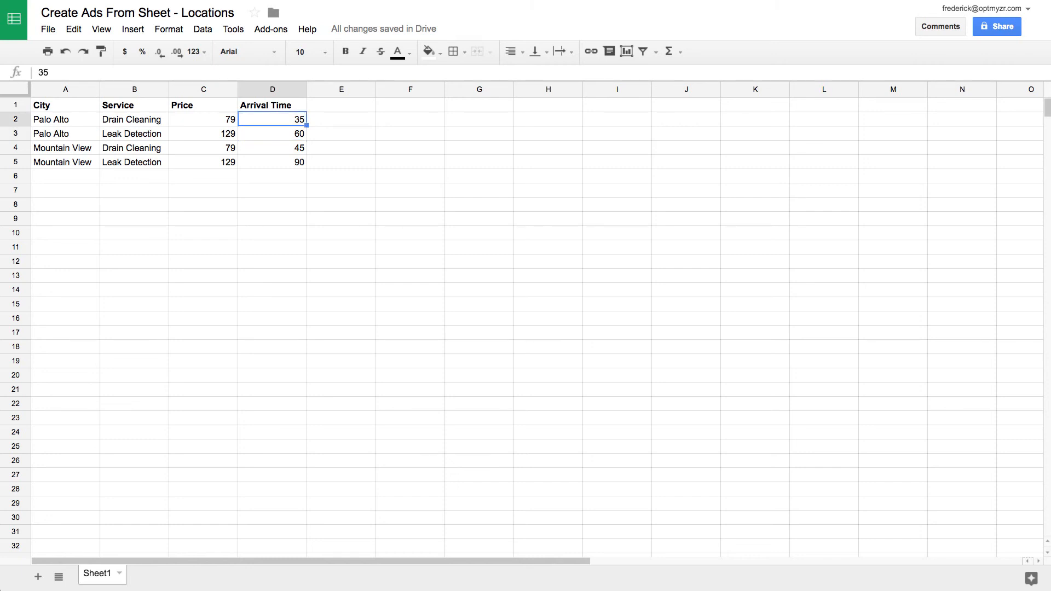
{"action": "type", "text": "40"}
{"action": "key", "text": "Return"}
{"action": "key", "text": "Return"}
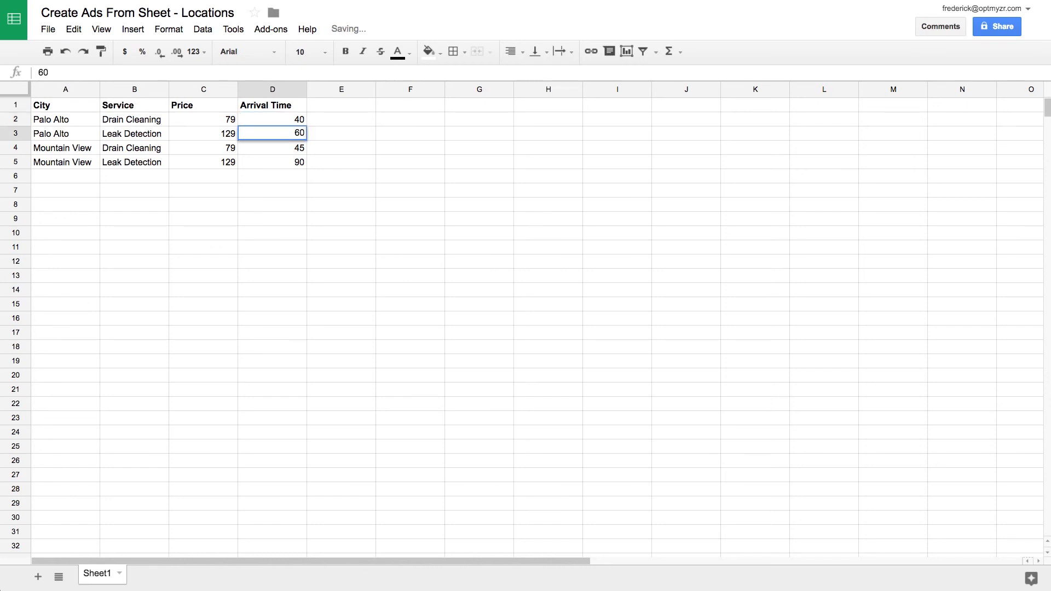
{"action": "left_click", "coordinate": [335, 221]}
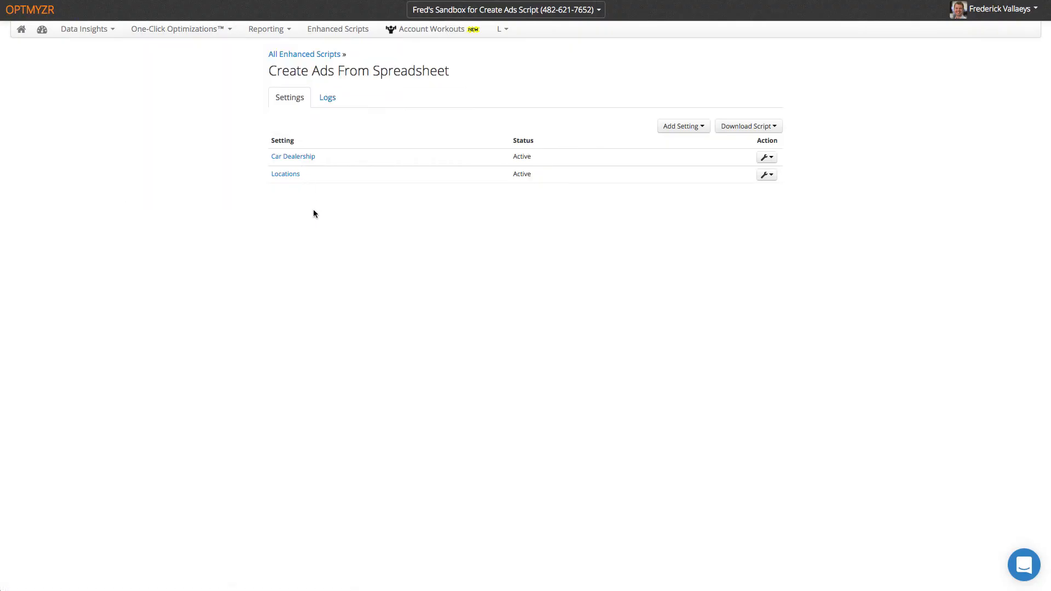
- Open and dismiss the Add Setting dropdown on the script settings page
{"action": "left_click", "coordinate": [704, 128]}
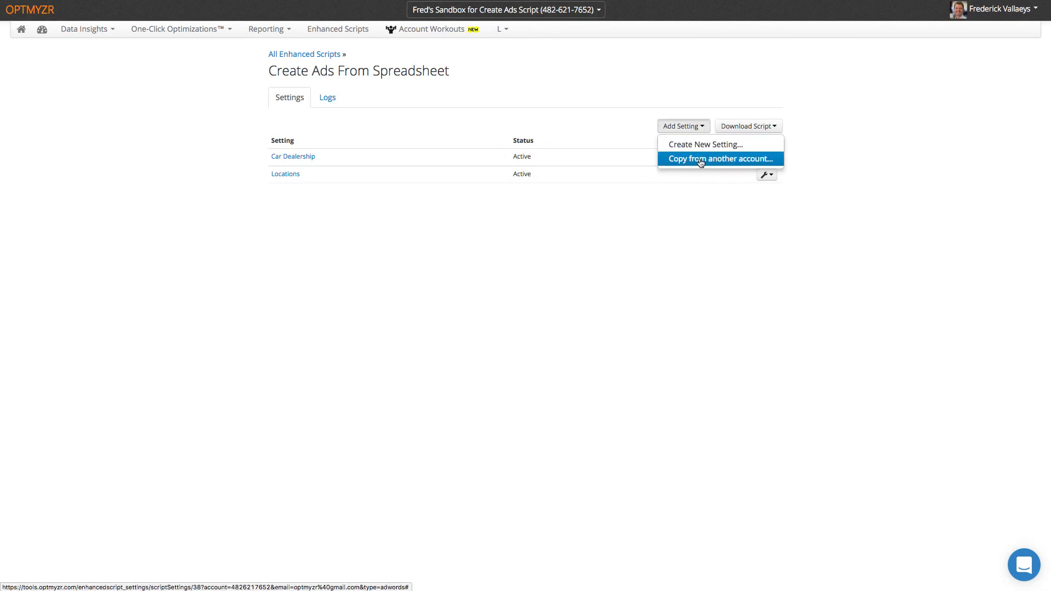
{"action": "left_click", "coordinate": [698, 192]}
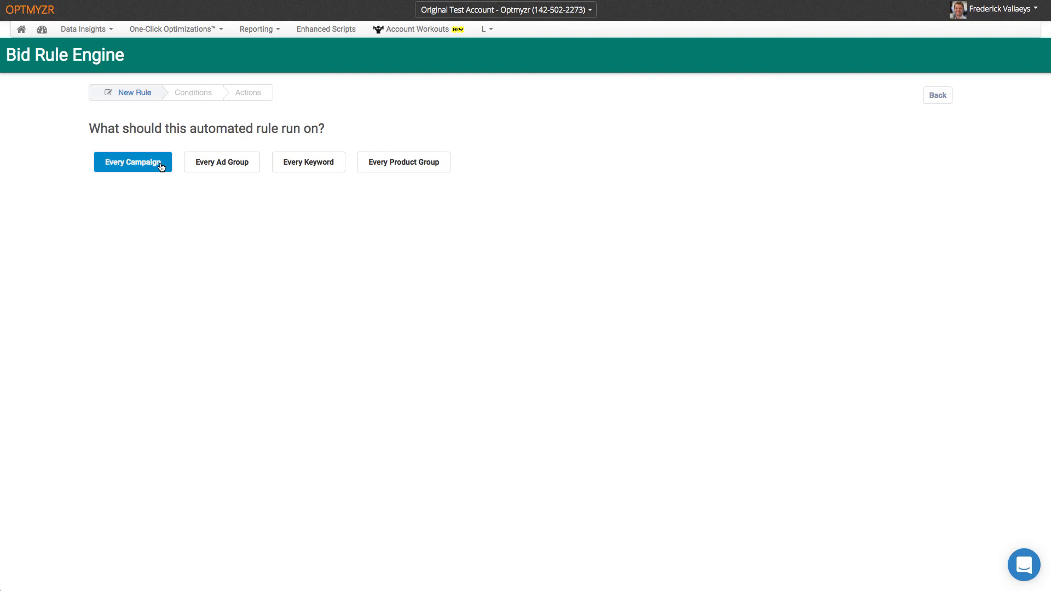
- Make the rule run on every keyword with a first condition of Cost > 50
{"action": "left_click", "coordinate": [338, 169]}
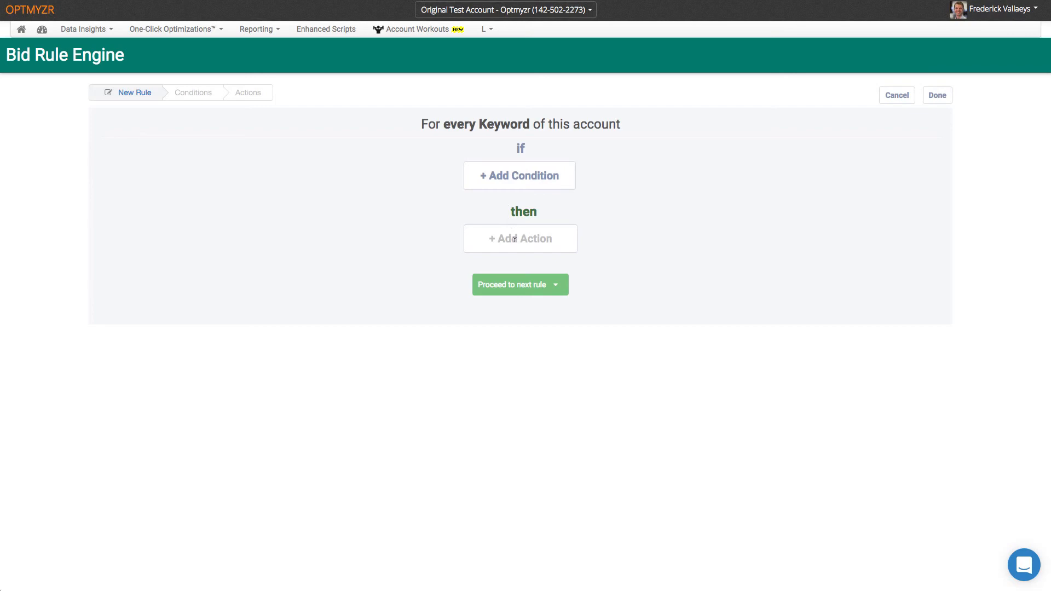
{"action": "left_click", "coordinate": [523, 176]}
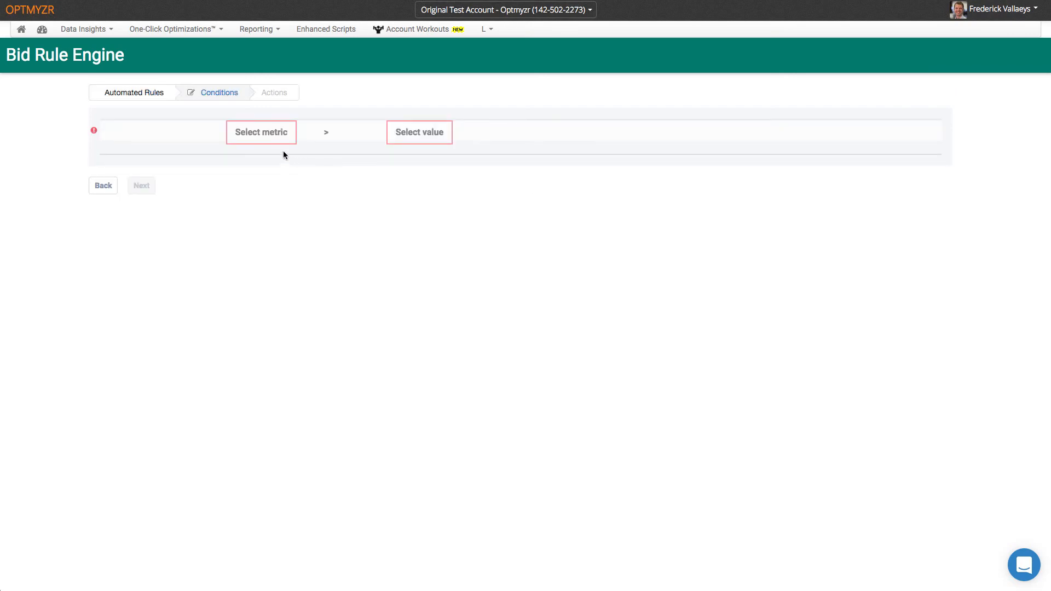
{"action": "left_click", "coordinate": [263, 133]}
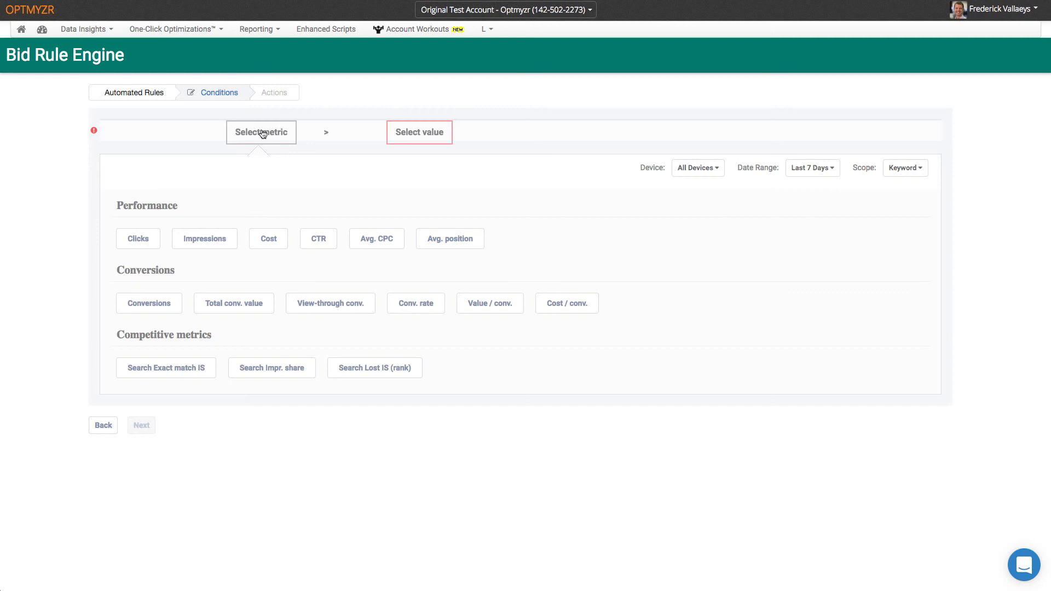
{"action": "left_click", "coordinate": [266, 241]}
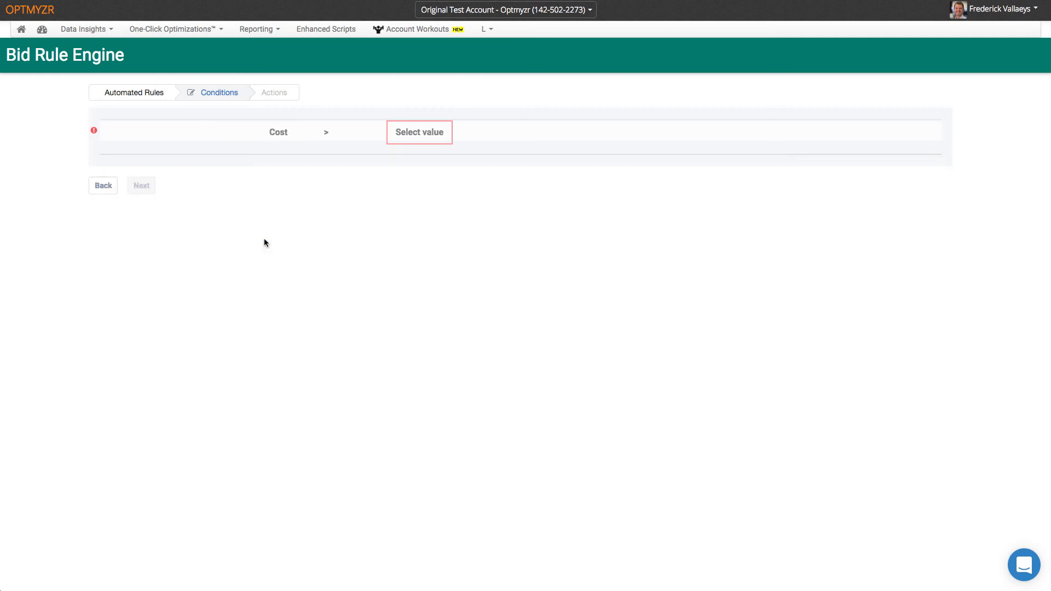
{"action": "left_click", "coordinate": [417, 133]}
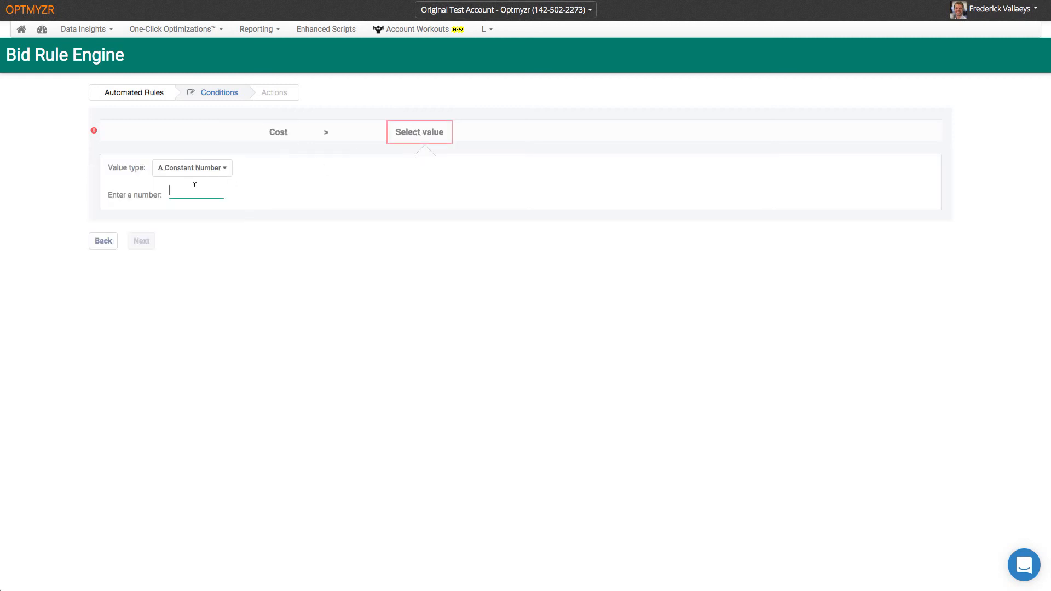
{"action": "type", "text": "50"}
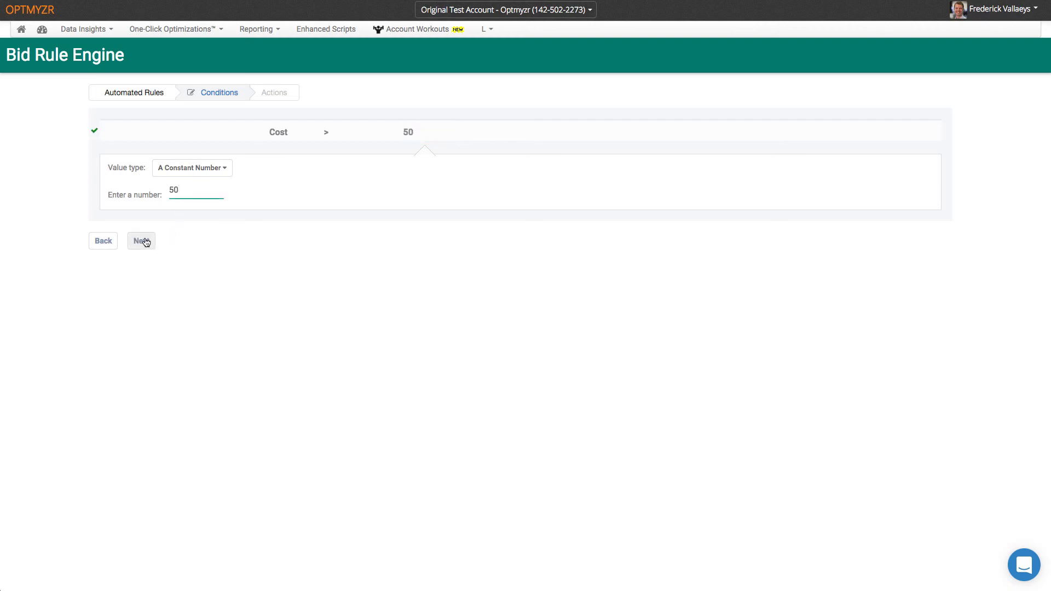
{"action": "left_click", "coordinate": [142, 241]}
- Add a second condition requiring Conversions == 0
{"action": "left_click", "coordinate": [507, 198]}
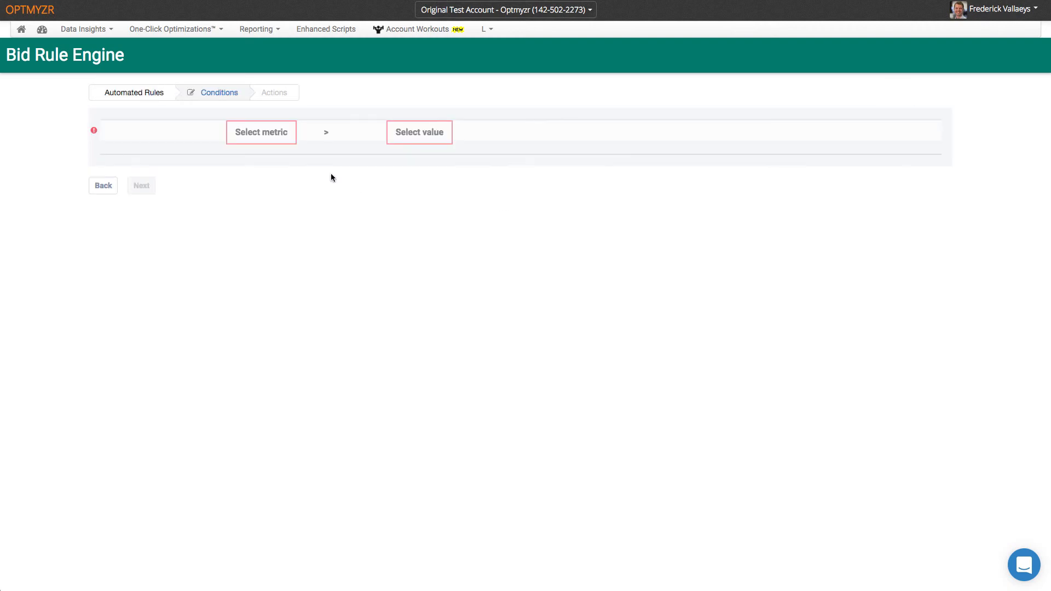
{"action": "left_click", "coordinate": [276, 141]}
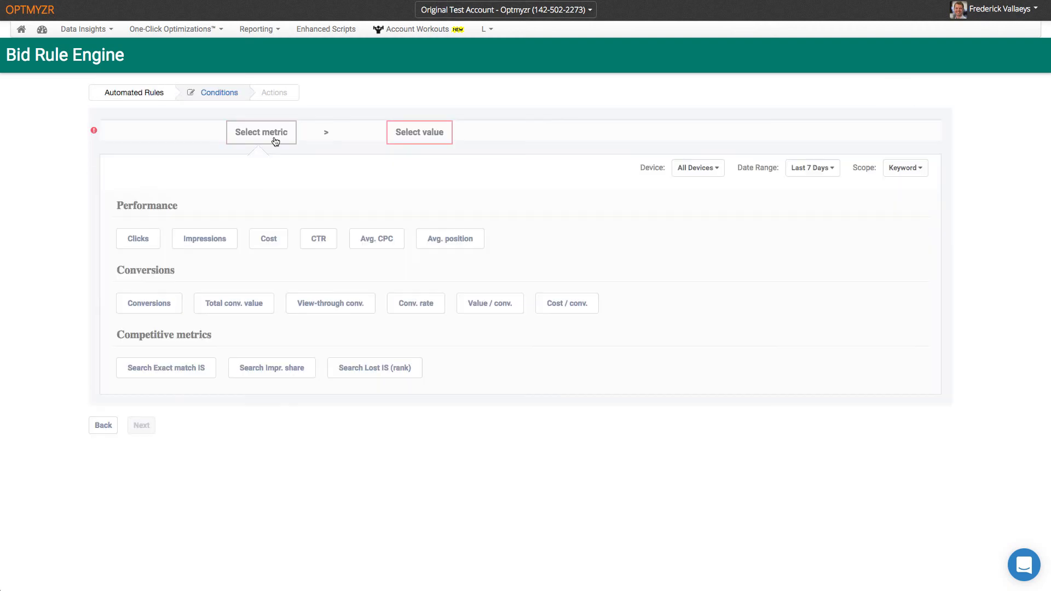
{"action": "left_click", "coordinate": [171, 305]}
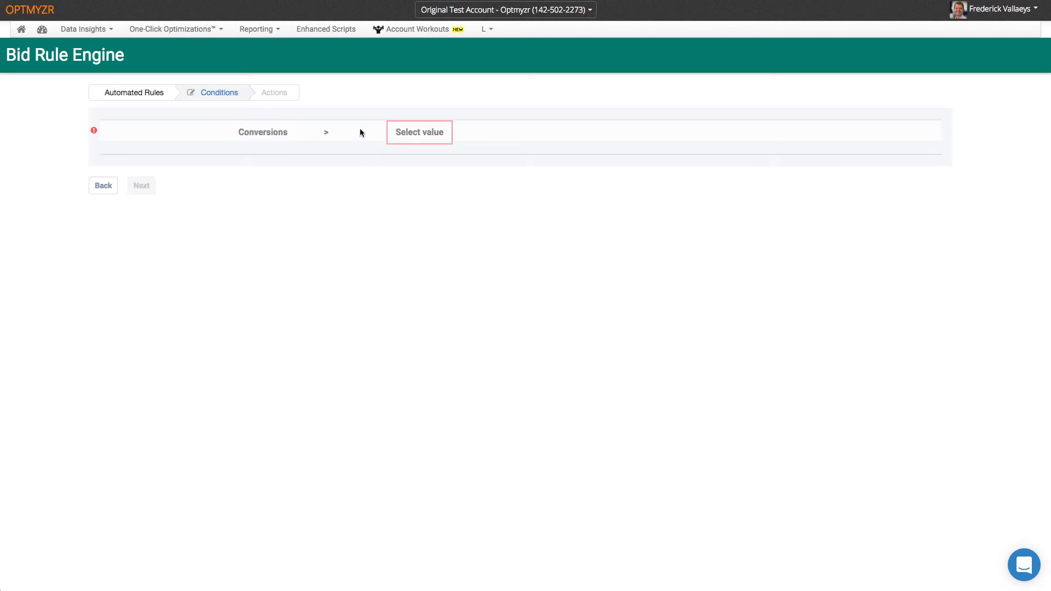
{"action": "left_click", "coordinate": [327, 132]}
{"action": "left_click", "coordinate": [491, 172]}
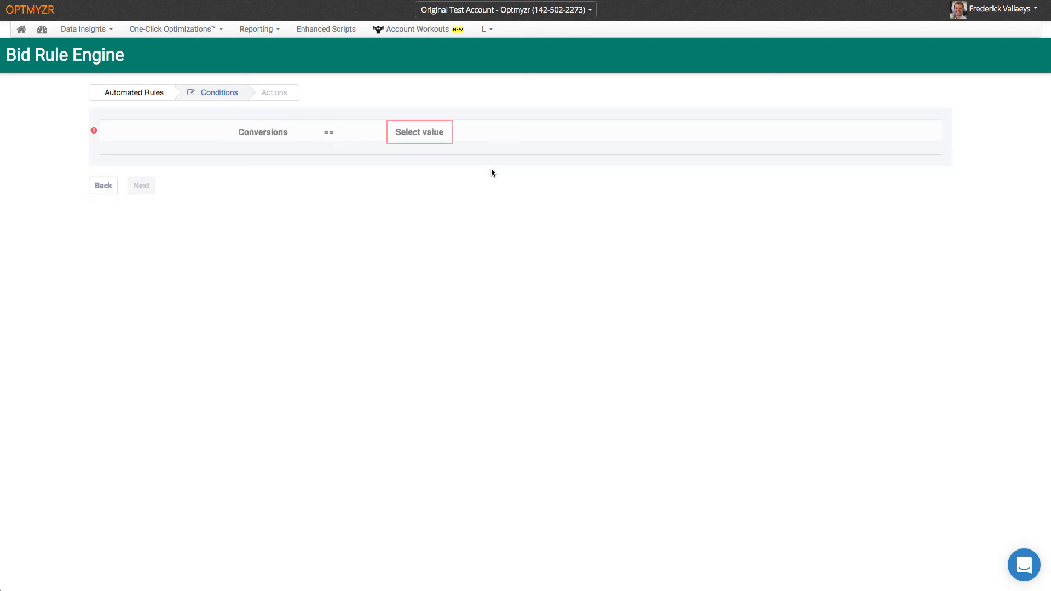
{"action": "left_click", "coordinate": [433, 132]}
{"action": "type", "text": "0"}
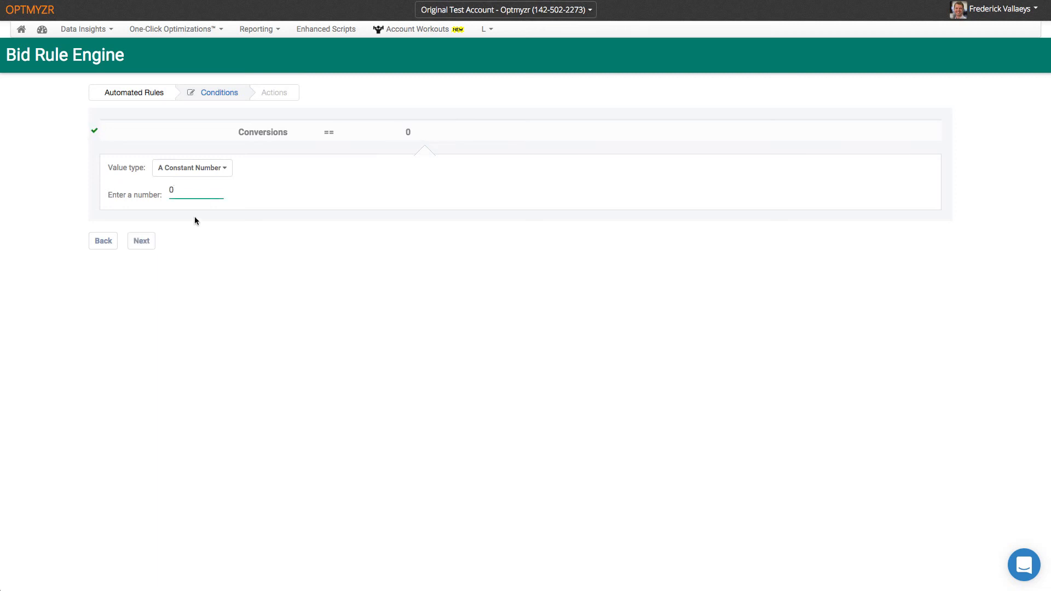
{"action": "left_click", "coordinate": [142, 242]}
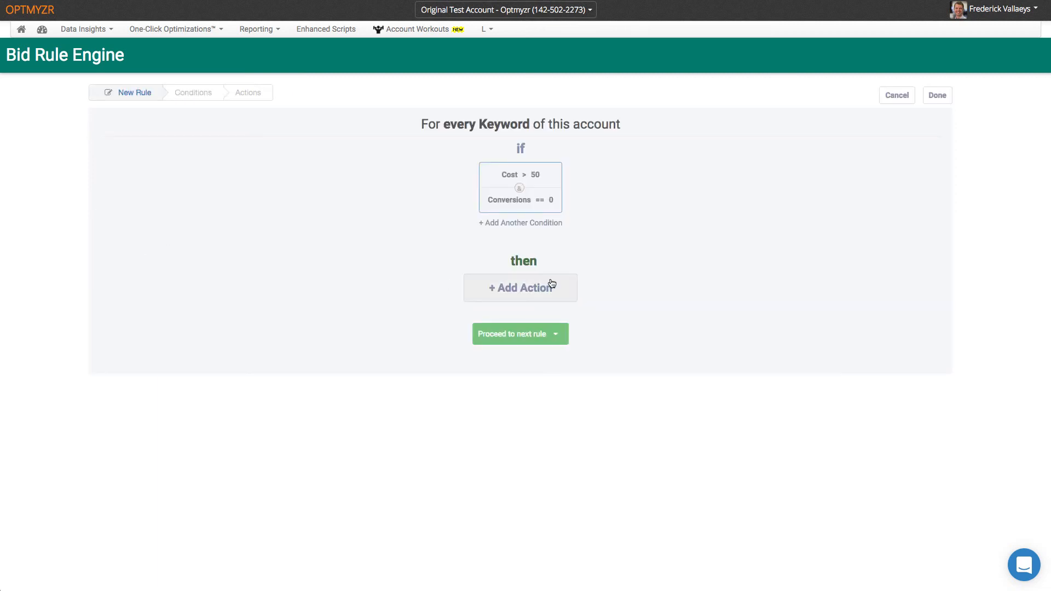
- Keep the conditions at Last 7 Days and Keyword scope, then continue to the rule summary
{"action": "mouse_move", "coordinate": [520, 202]}
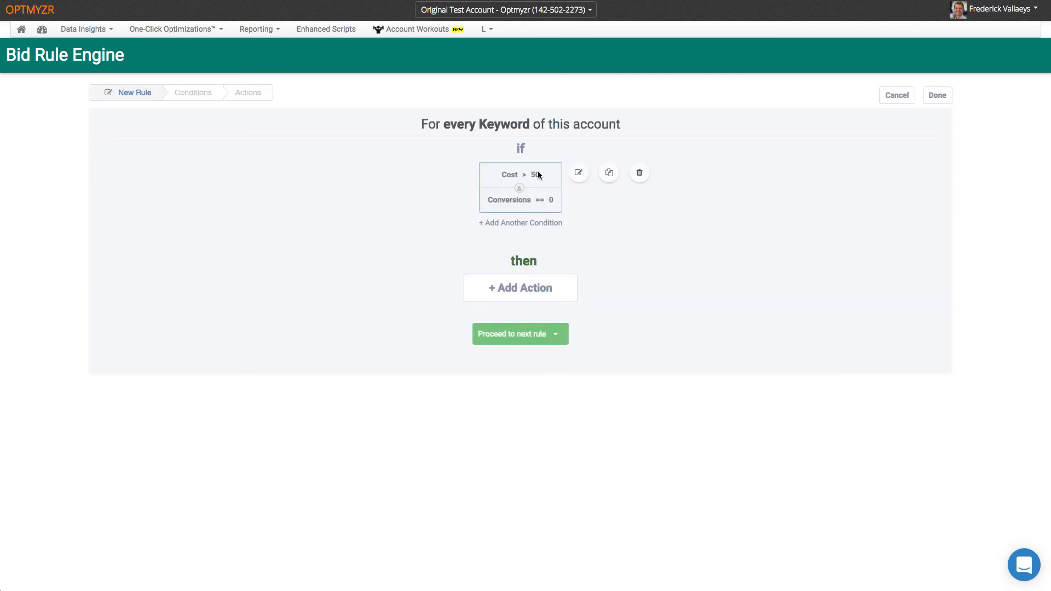
{"action": "left_click", "coordinate": [579, 174]}
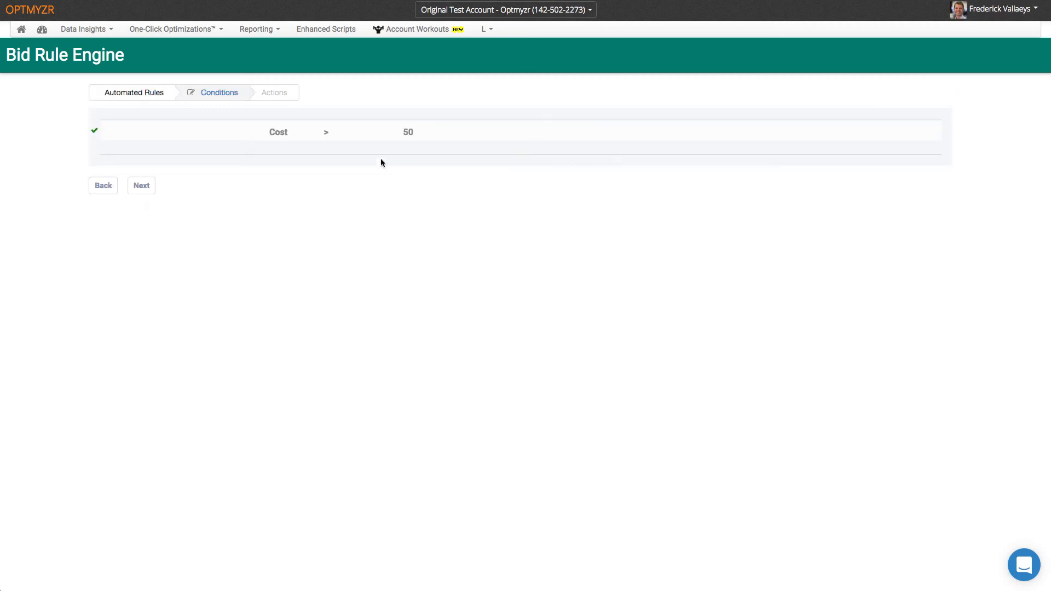
{"action": "left_click", "coordinate": [275, 133]}
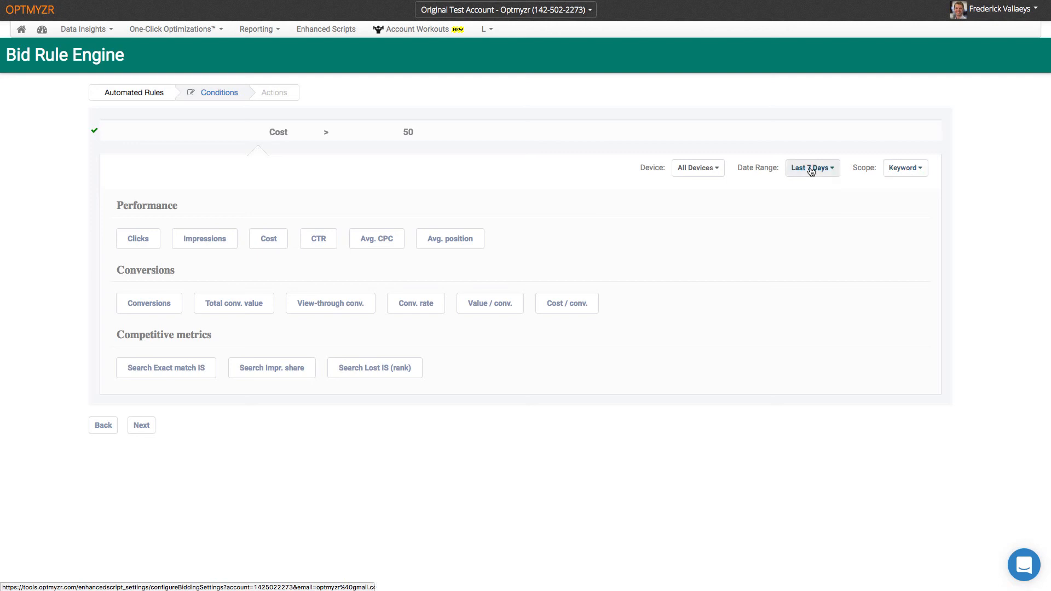
{"action": "left_click", "coordinate": [719, 170]}
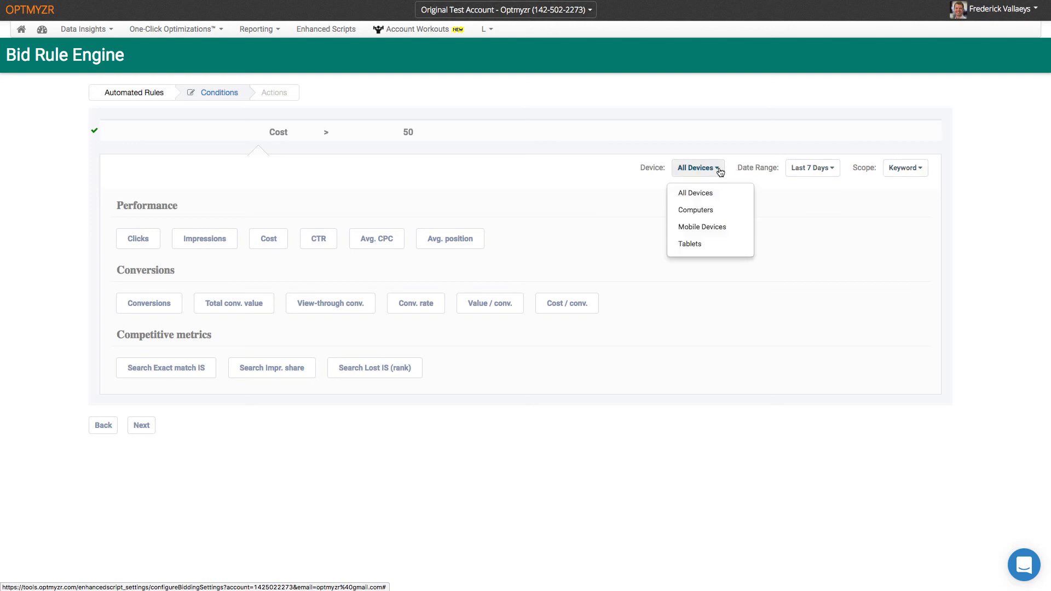
{"action": "left_click", "coordinate": [721, 172]}
{"action": "left_click", "coordinate": [829, 169]}
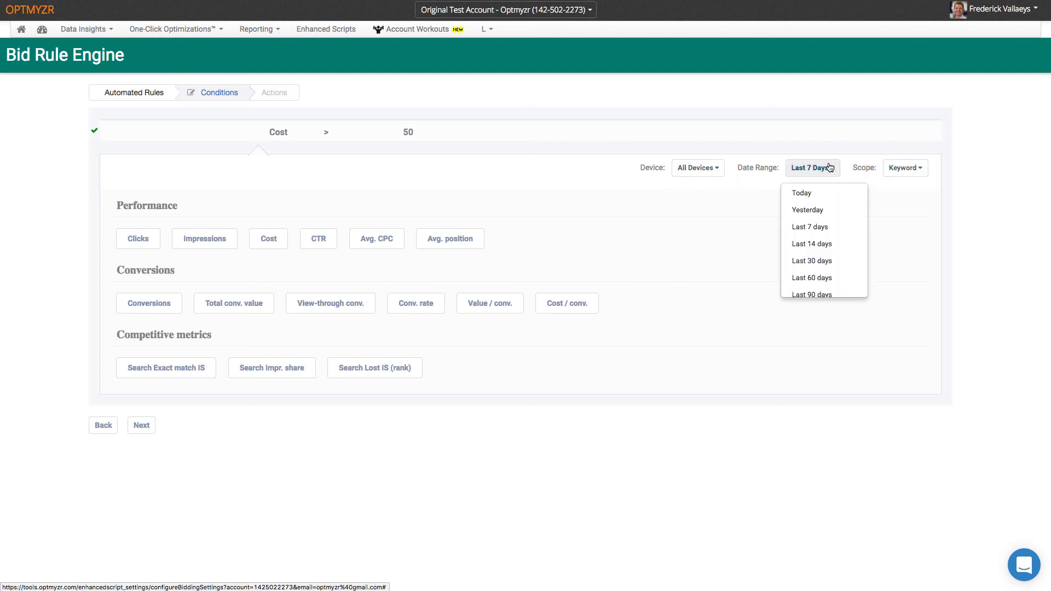
{"action": "left_click", "coordinate": [830, 170]}
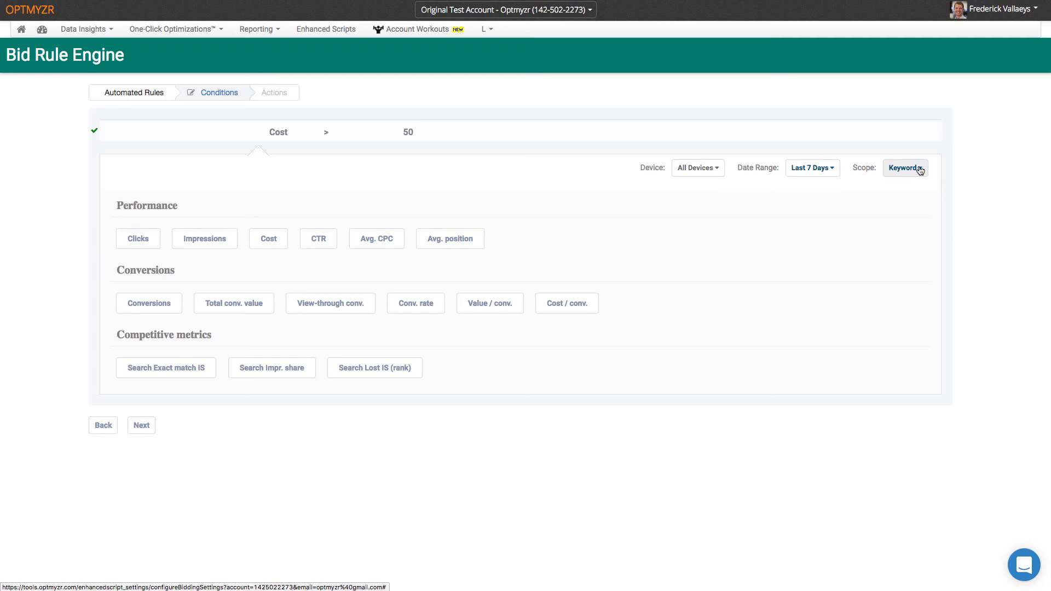
{"action": "left_click", "coordinate": [920, 171]}
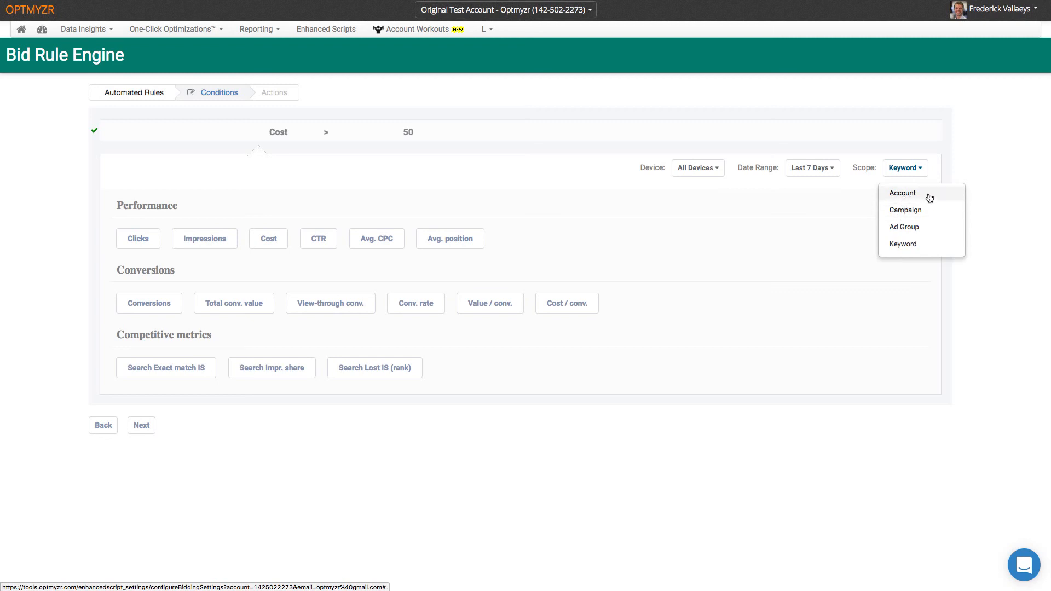
{"action": "left_click", "coordinate": [991, 193]}
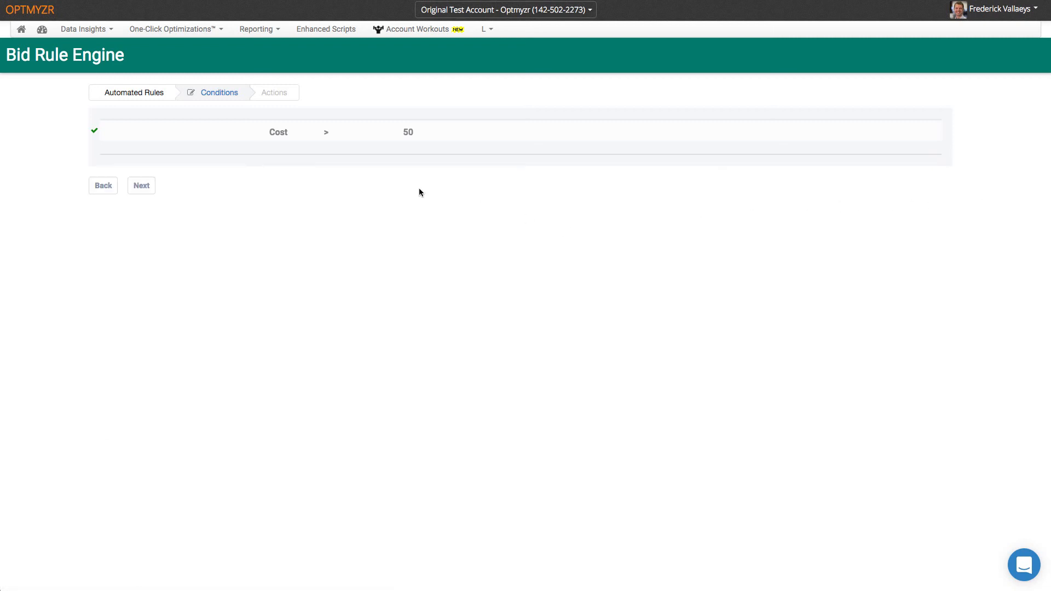
{"action": "left_click", "coordinate": [142, 186]}
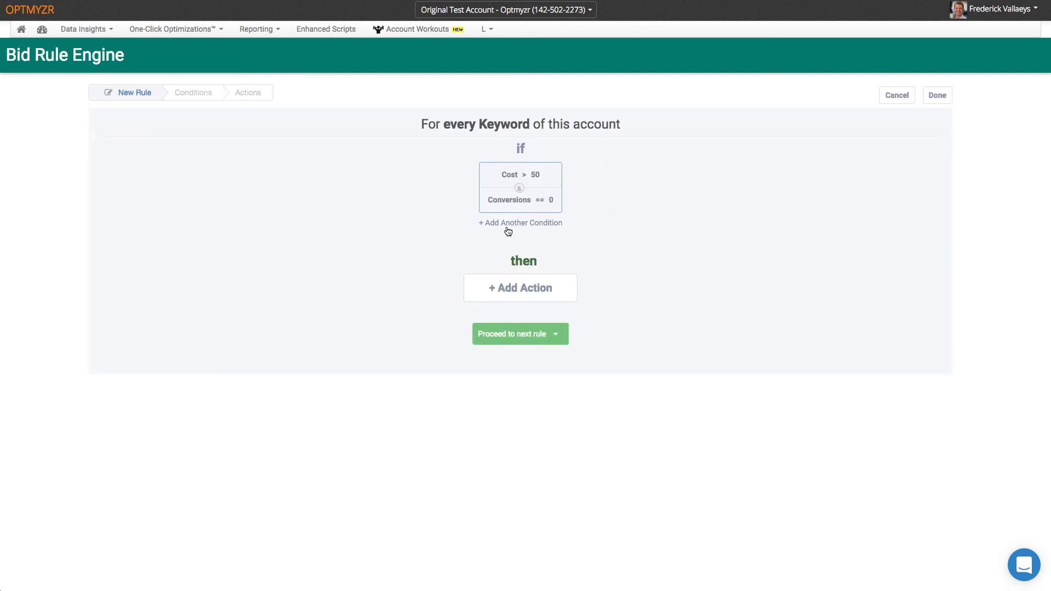
- Add a Decrease Bid action of 5 percent for every matching keyword
{"action": "left_click", "coordinate": [514, 288]}
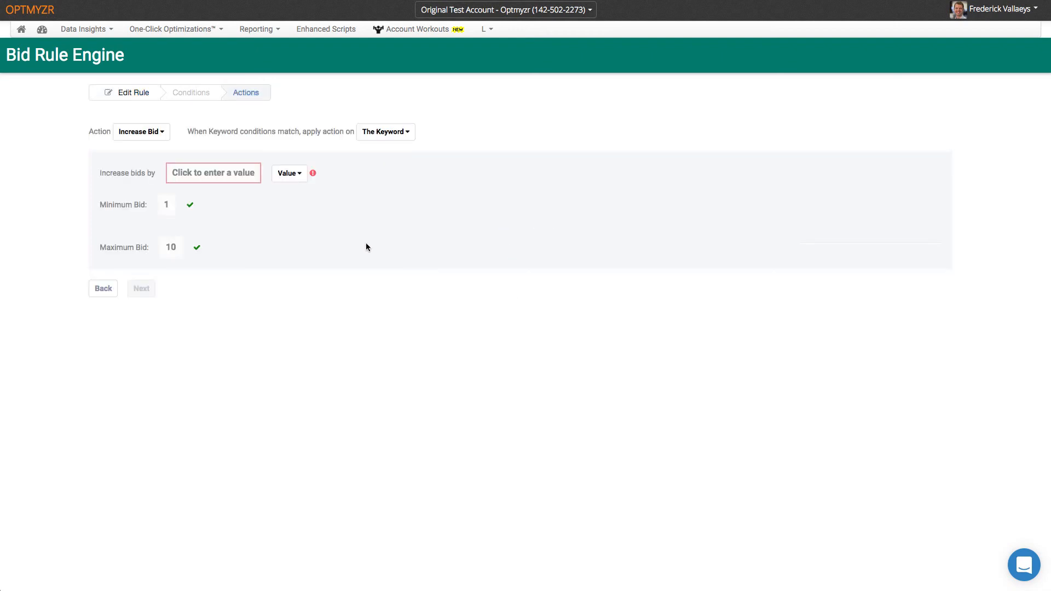
{"action": "left_click", "coordinate": [163, 135]}
{"action": "left_click", "coordinate": [148, 168]}
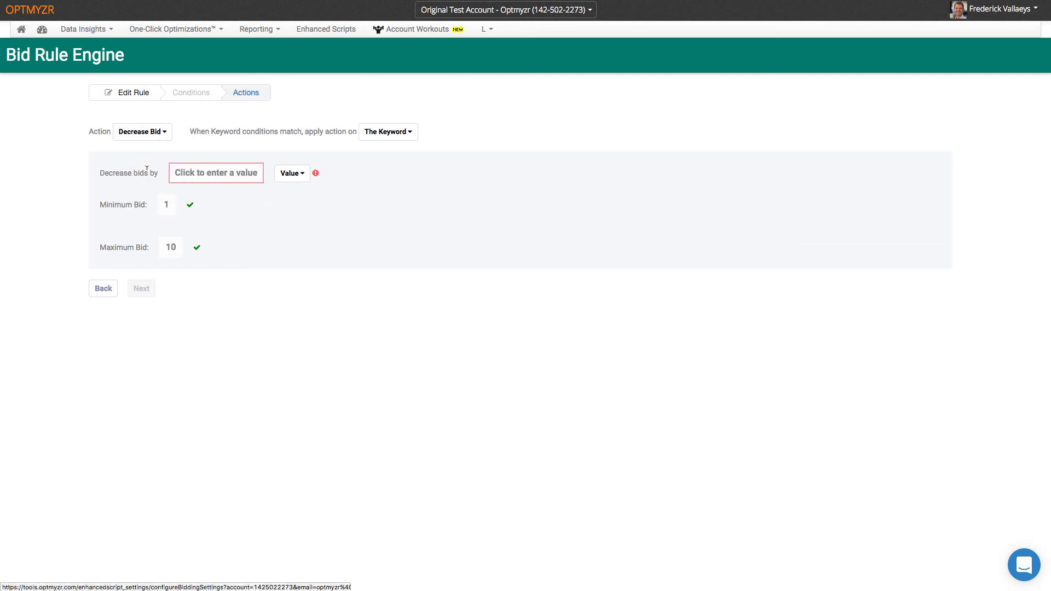
{"action": "left_click", "coordinate": [280, 176]}
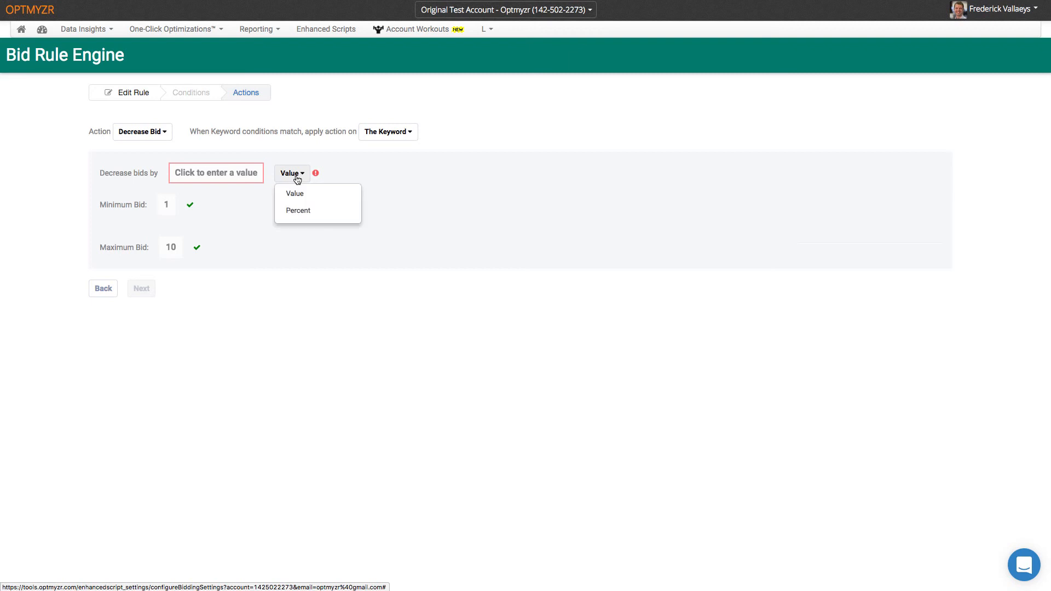
{"action": "left_click", "coordinate": [301, 215]}
{"action": "left_click", "coordinate": [212, 173]}
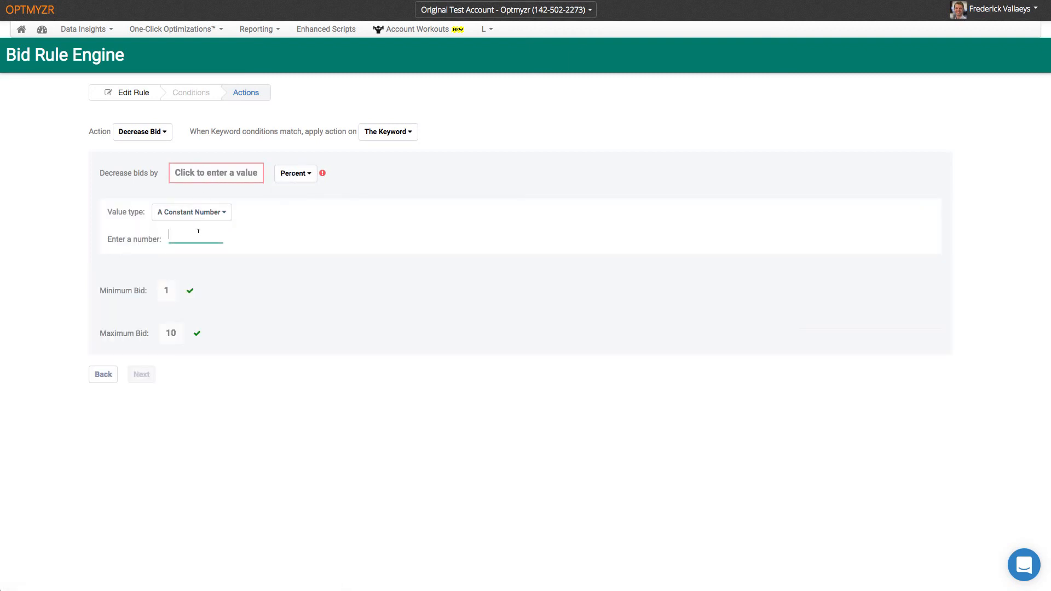
{"action": "type", "text": "1"}
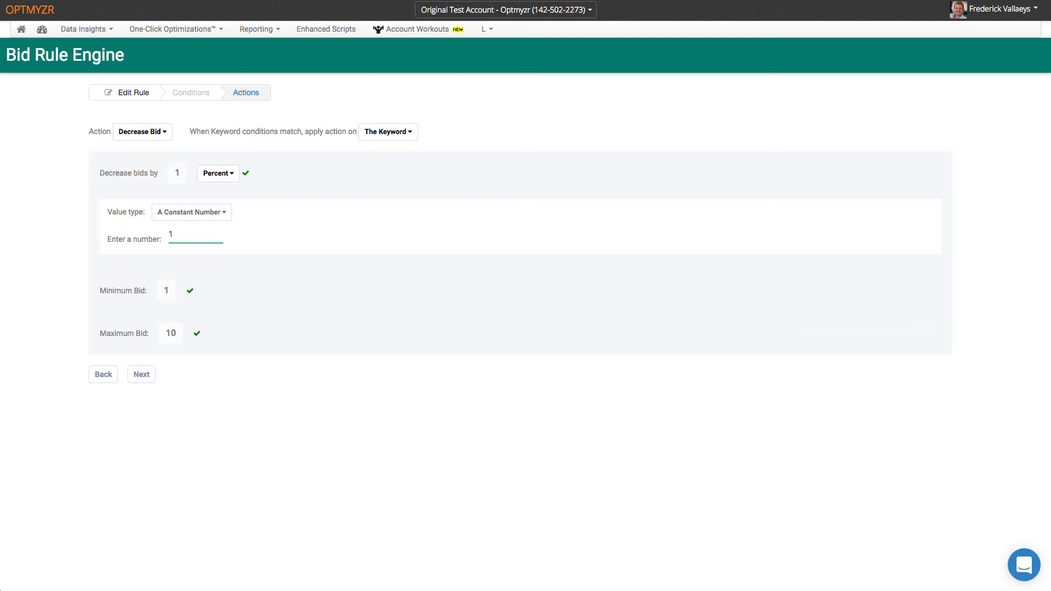
{"action": "key", "text": "BackSpace"}
{"action": "type", "text": "5"}
{"action": "left_click", "coordinate": [144, 376]}
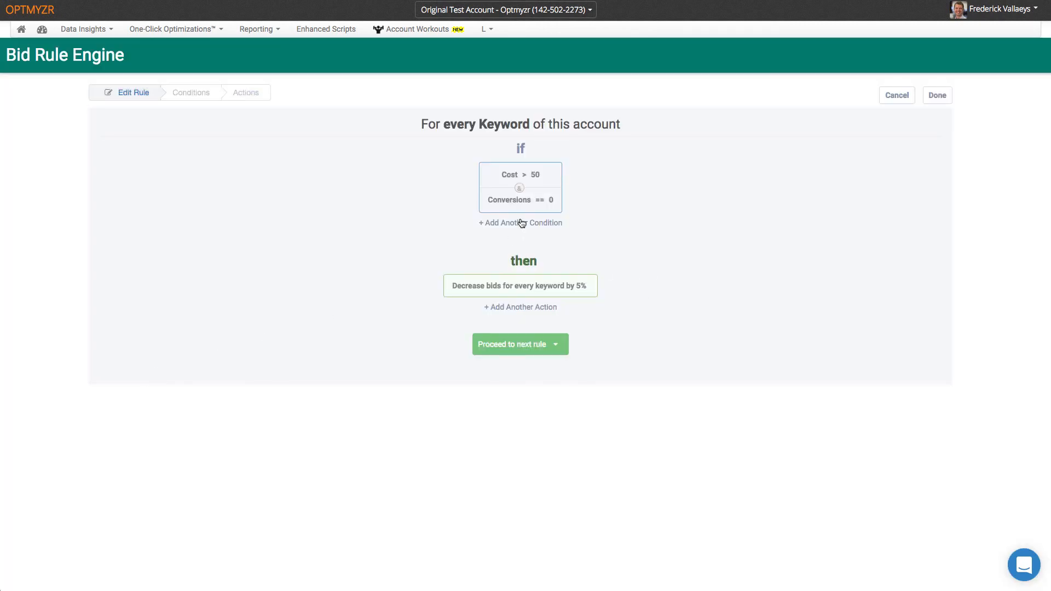
- Finish the rule and duplicate Rule 1 within Group 4
{"action": "left_click", "coordinate": [938, 96]}
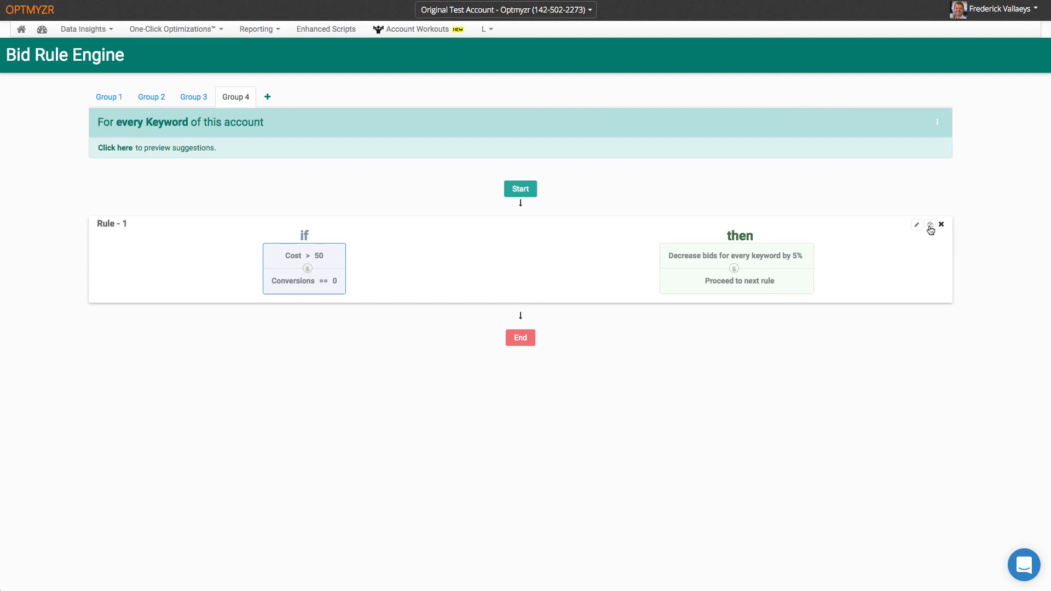
{"action": "left_click", "coordinate": [937, 122]}
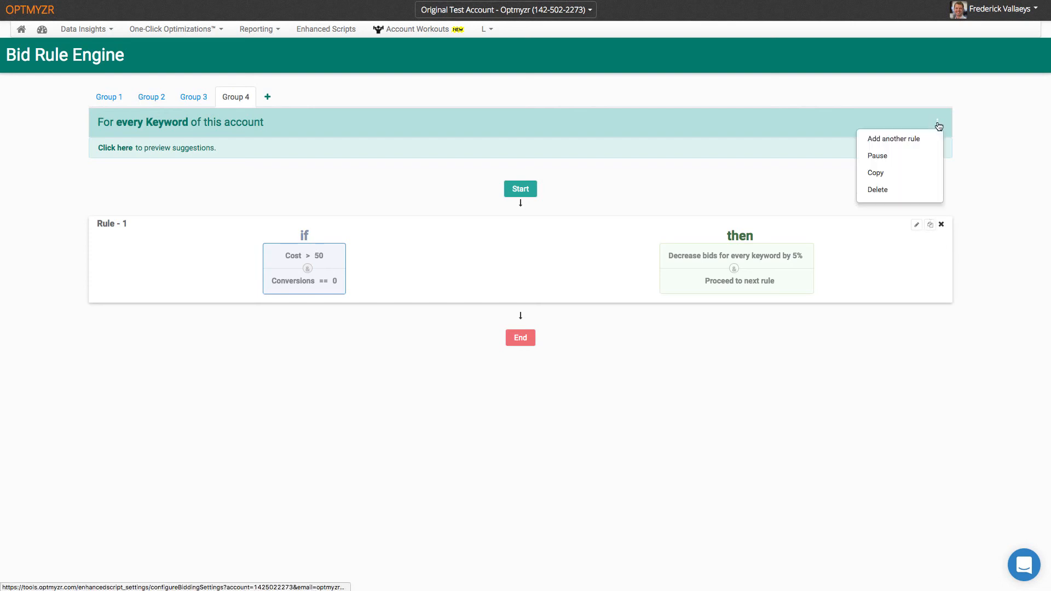
{"action": "left_click", "coordinate": [966, 149]}
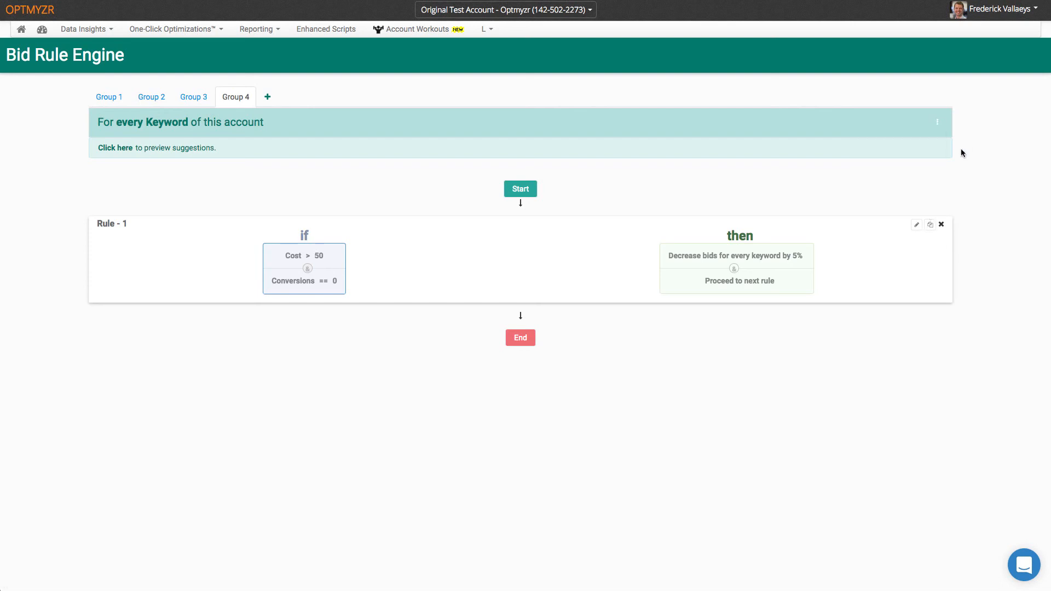
{"action": "left_click", "coordinate": [931, 226]}
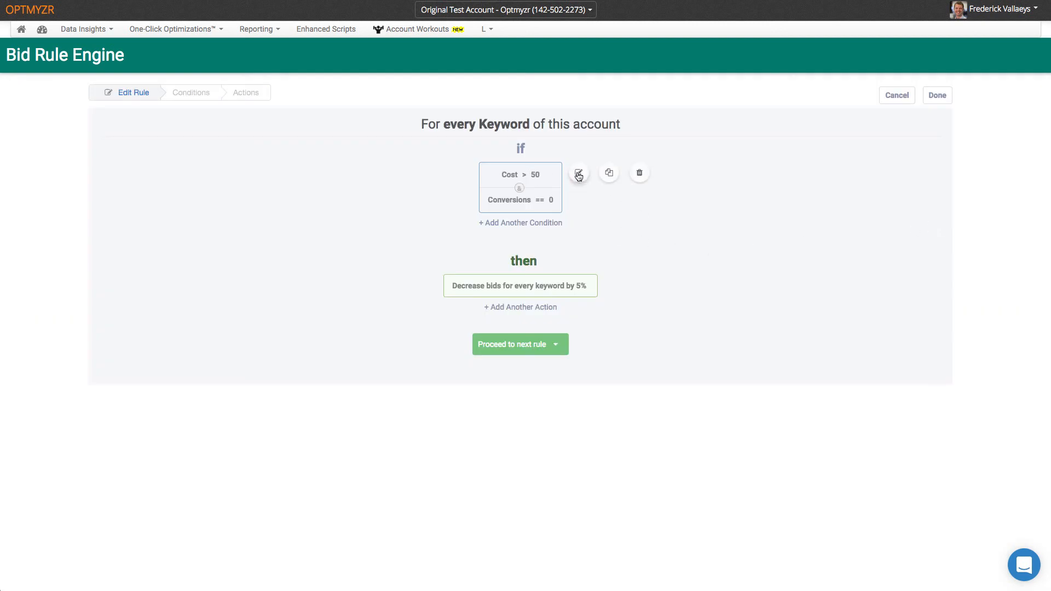
- Change the copy's condition to Cost > 100 and its bid decrease to 10%
{"action": "left_click", "coordinate": [579, 173]}
{"action": "left_click", "coordinate": [411, 136]}
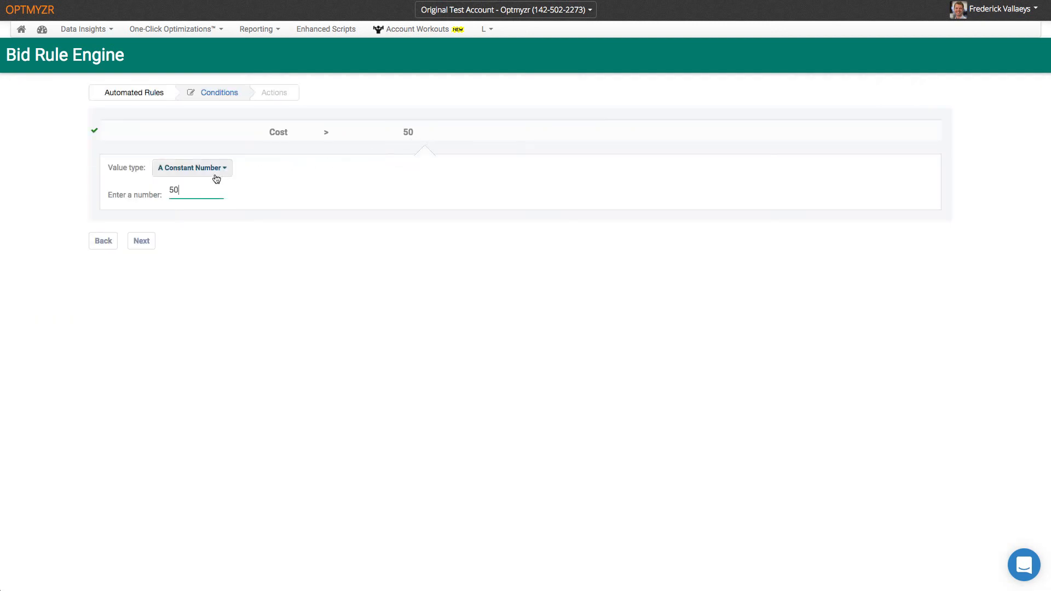
{"action": "type", "text": "100"}
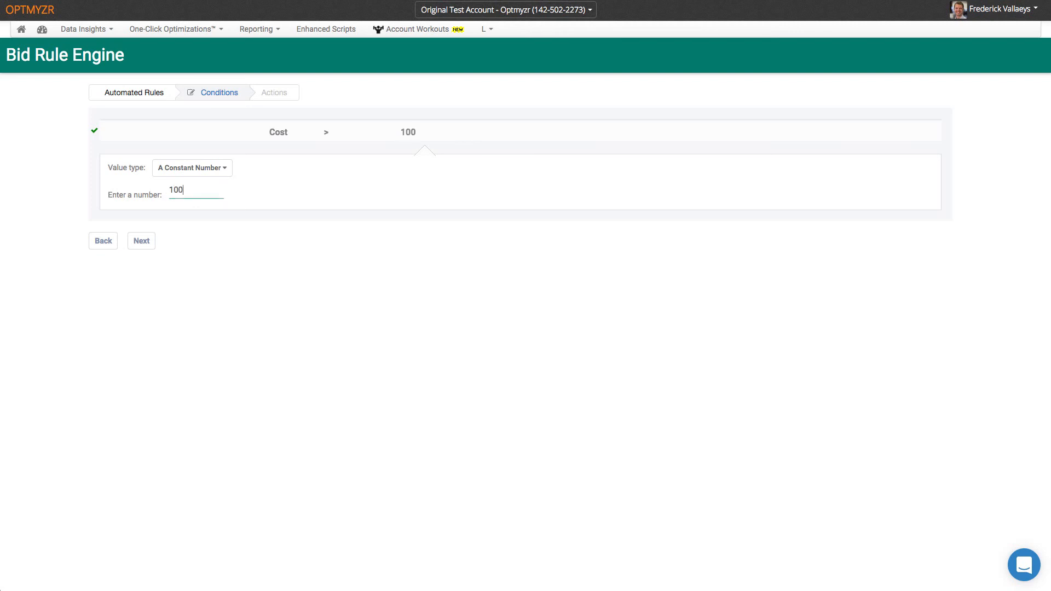
{"action": "left_click", "coordinate": [135, 242]}
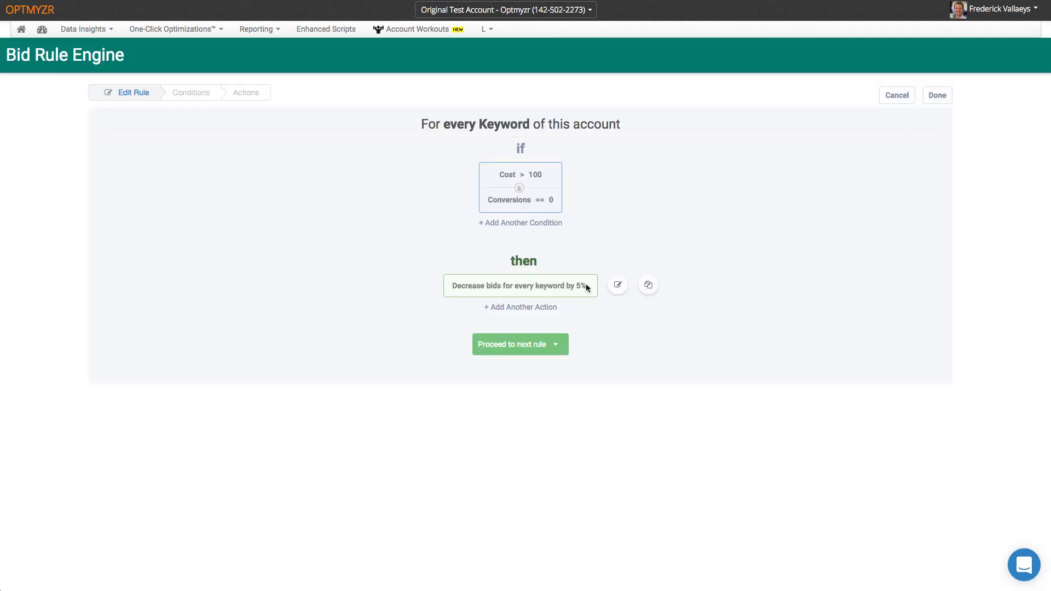
{"action": "left_click", "coordinate": [617, 285]}
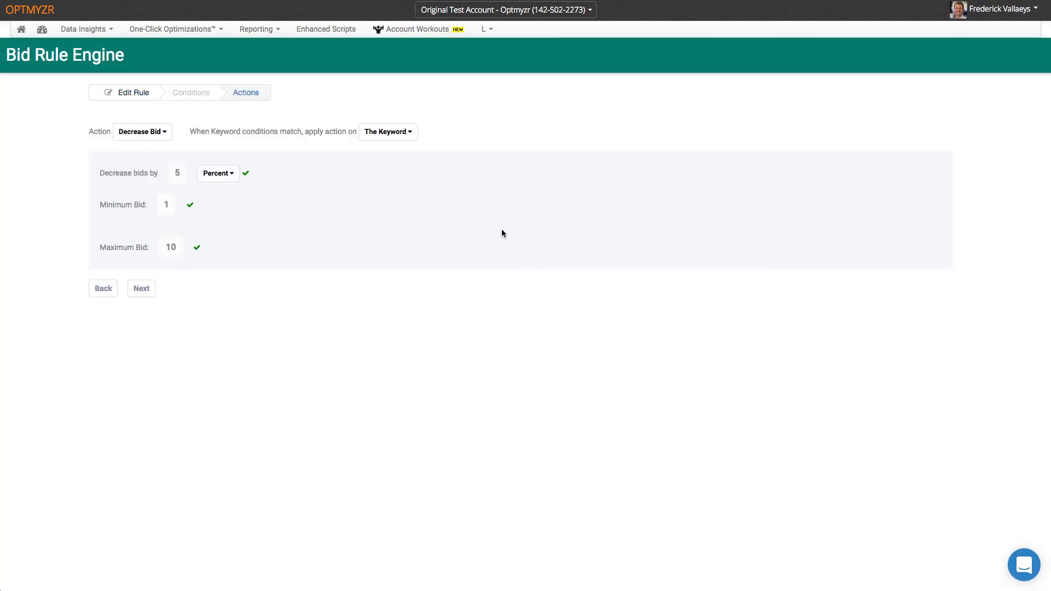
{"action": "left_click", "coordinate": [177, 175]}
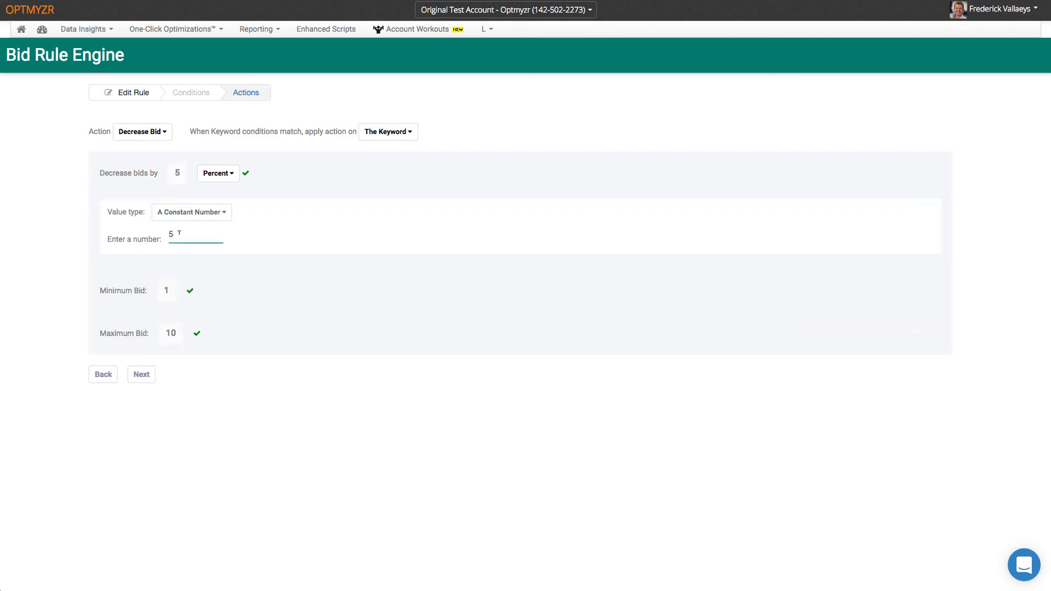
{"action": "left_click_drag", "start_coordinate": [180, 233], "coordinate": [165, 236]}
{"action": "type", "text": "10"}
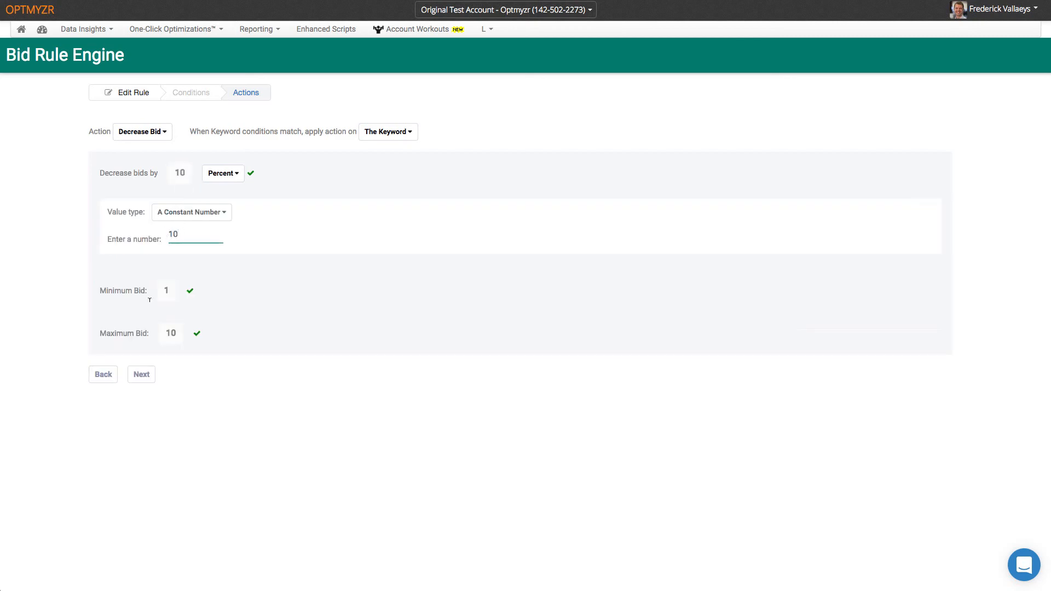
{"action": "left_click", "coordinate": [145, 376]}
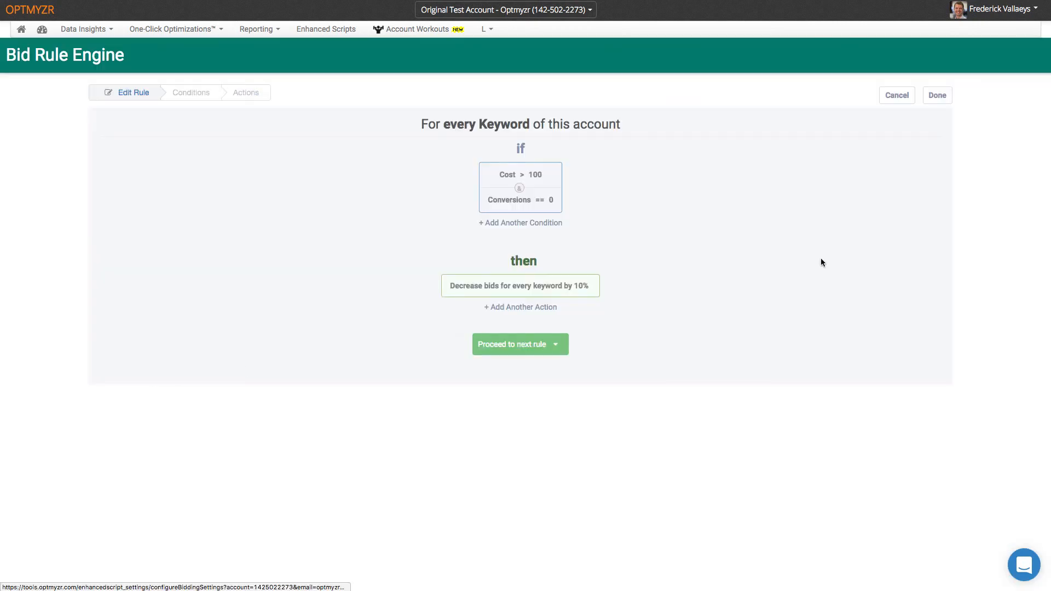
{"action": "left_click", "coordinate": [938, 95]}
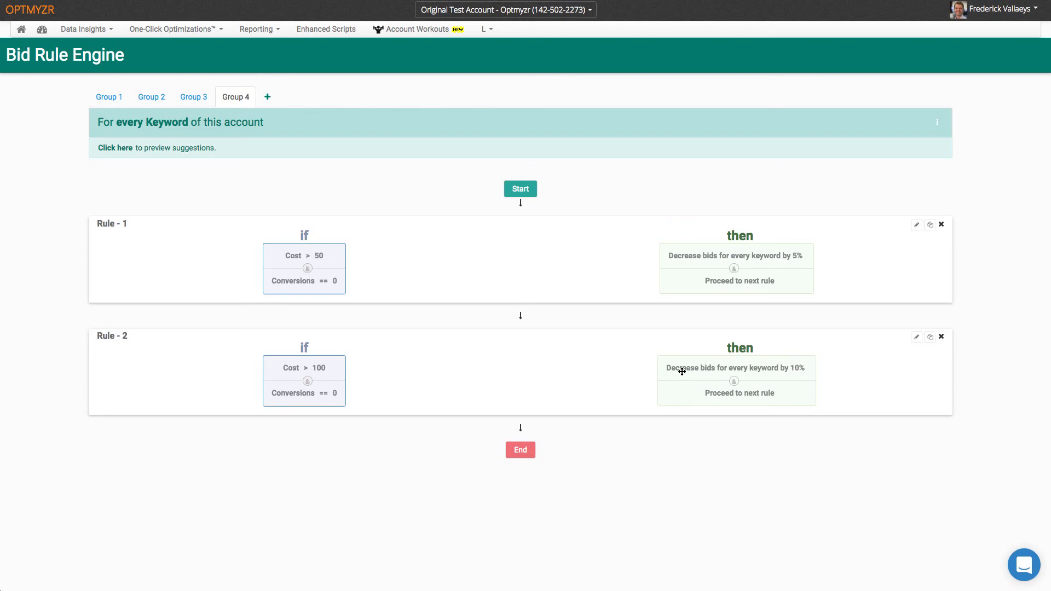
- Set Rule 1's next-rule behaviour to Don't process next rules
{"action": "left_click", "coordinate": [917, 225]}
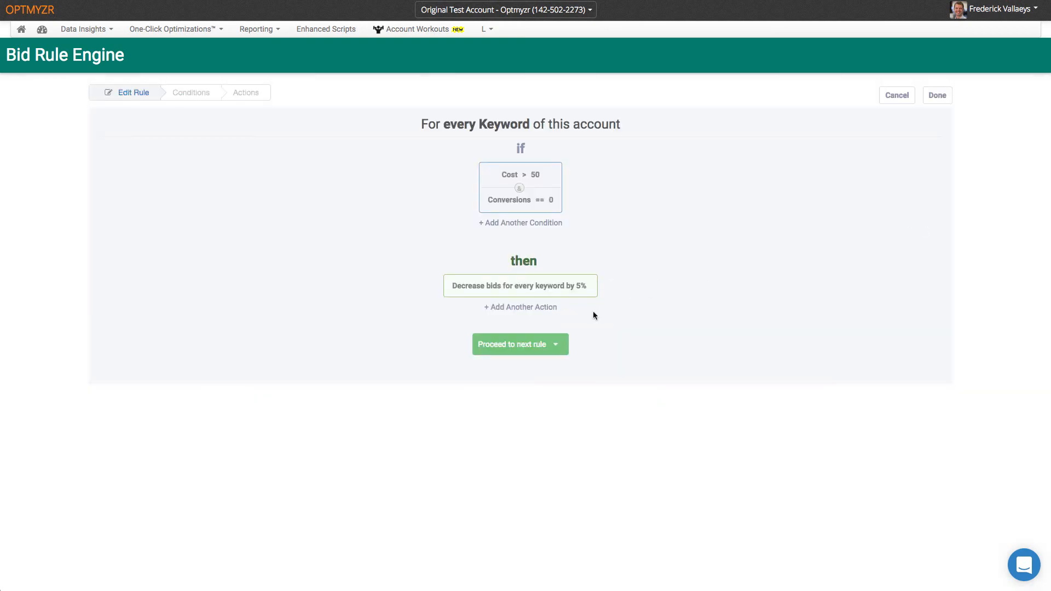
{"action": "left_click", "coordinate": [556, 345]}
{"action": "left_click", "coordinate": [536, 385]}
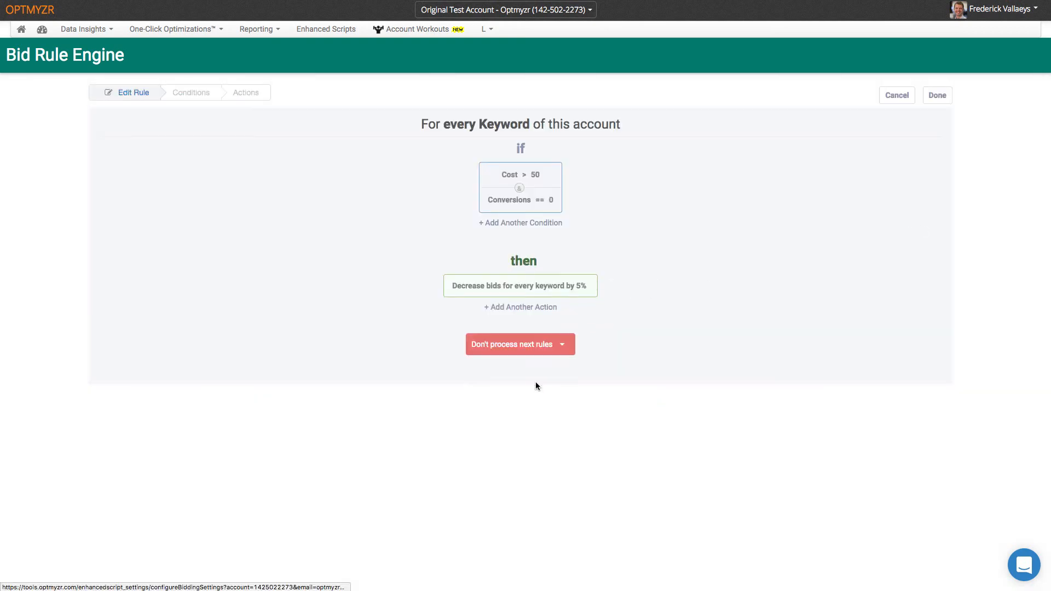
{"action": "left_click", "coordinate": [937, 96]}
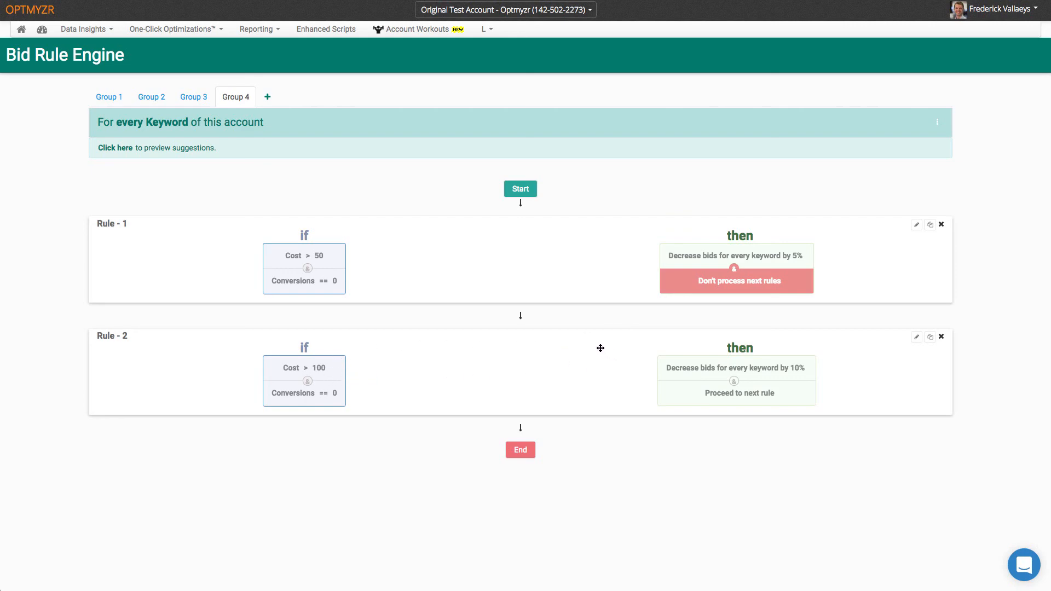
- Move Rule 2 above Rule 1 and set it to Don't process next rules
{"action": "left_click_drag", "start_coordinate": [584, 366], "coordinate": [590, 247]}
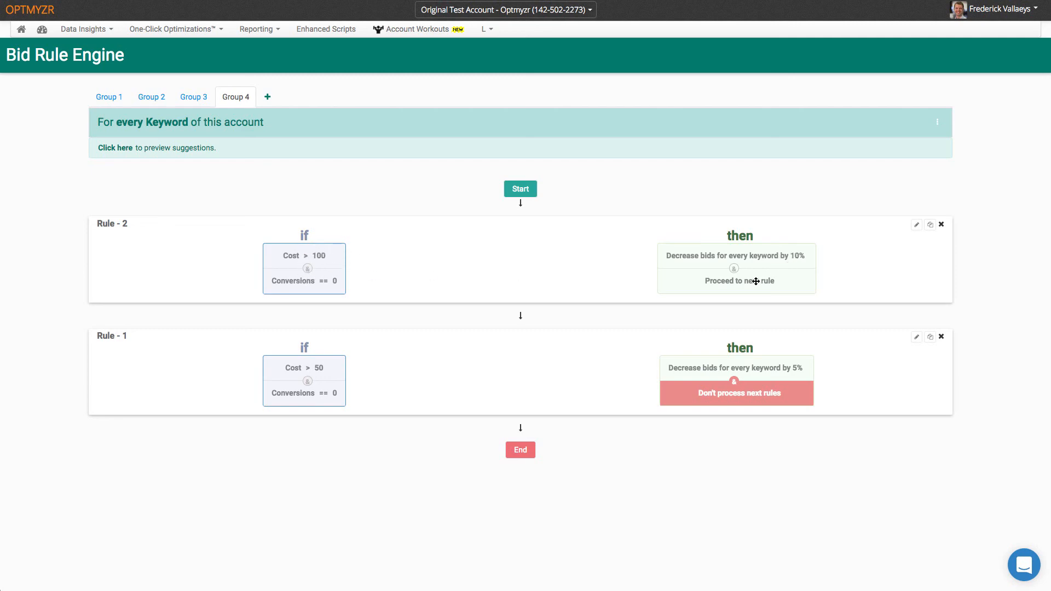
{"action": "left_click", "coordinate": [917, 226]}
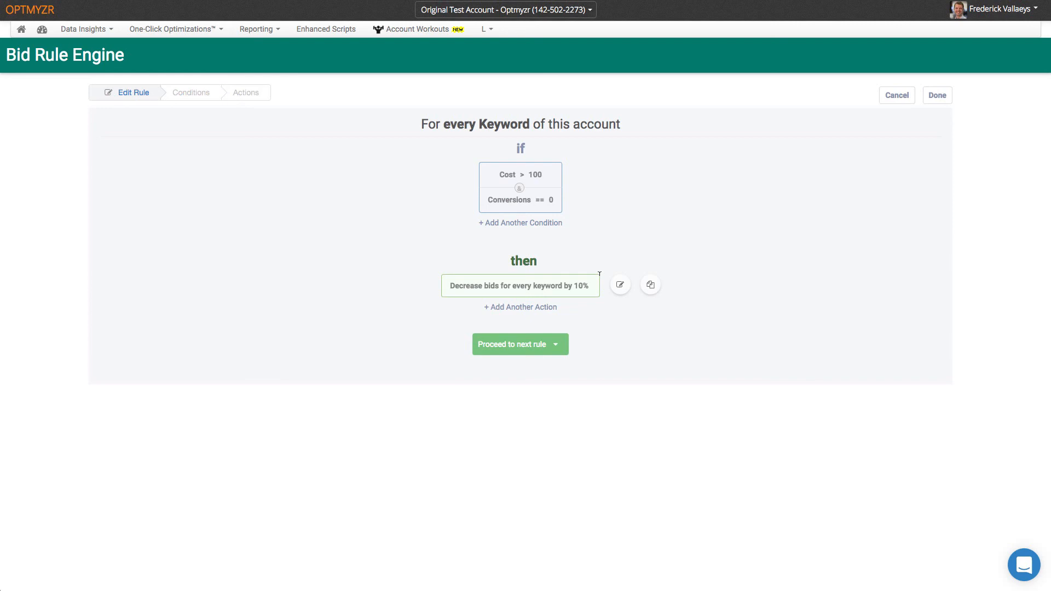
{"action": "left_click", "coordinate": [538, 348]}
{"action": "left_click", "coordinate": [535, 384]}
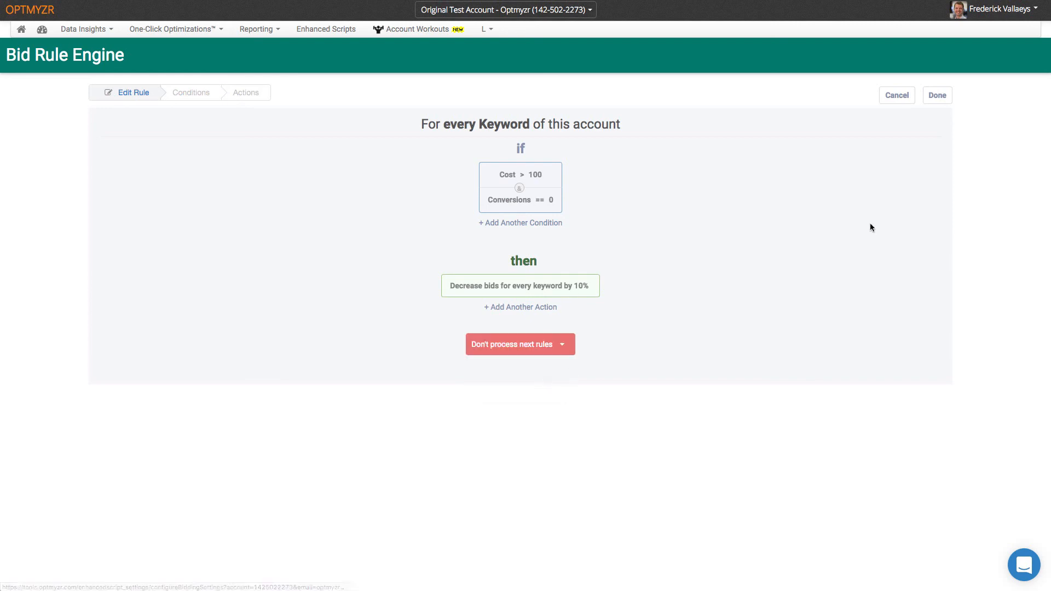
{"action": "left_click", "coordinate": [935, 96]}
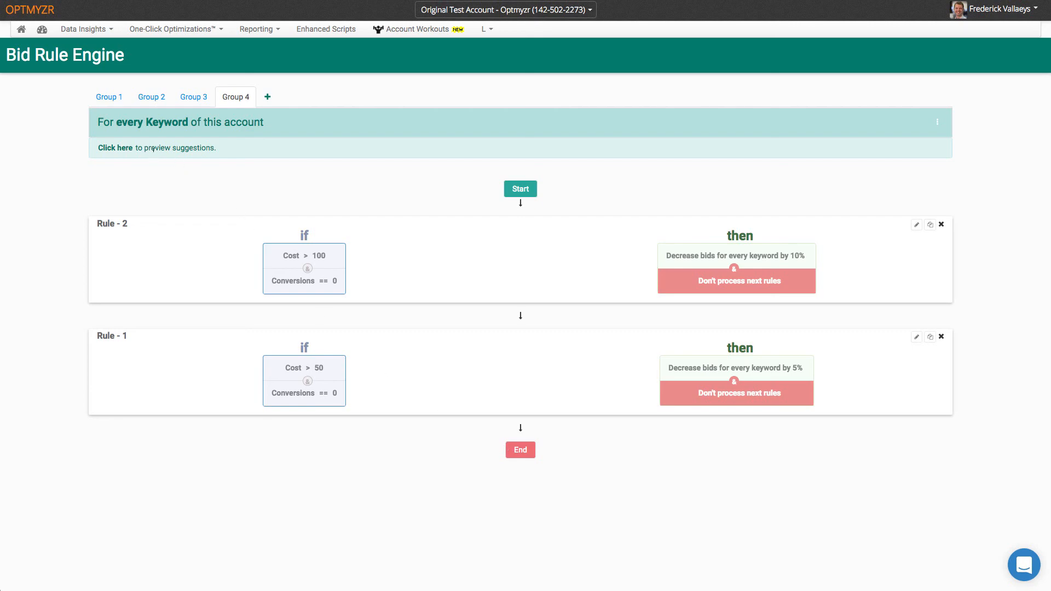
- Preview Group 4's bid suggestions, export them in AdWords Editor format, and exit preview
{"action": "left_click", "coordinate": [130, 153]}
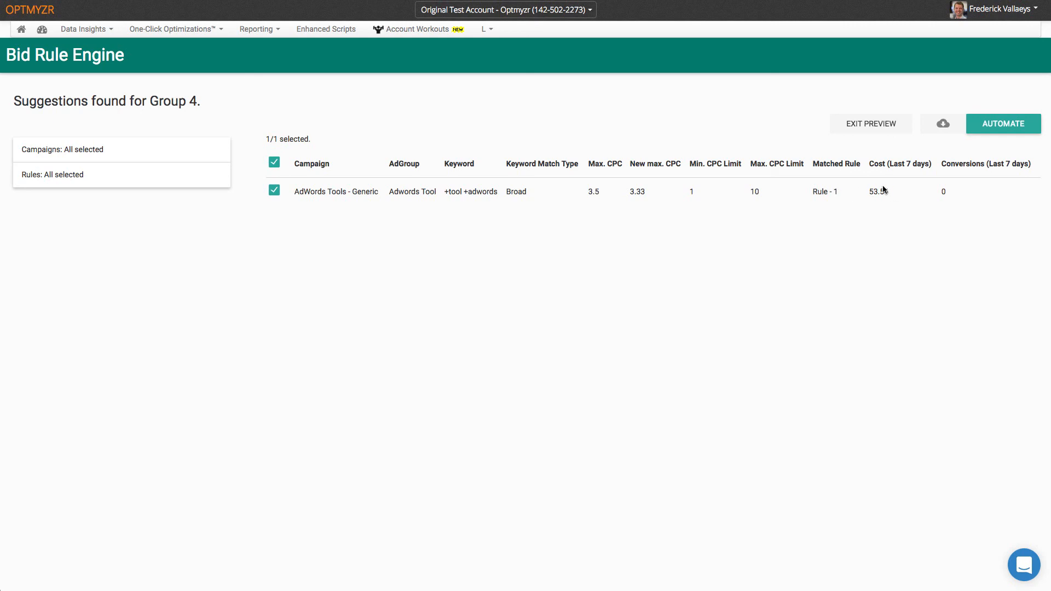
{"action": "left_click", "coordinate": [944, 124]}
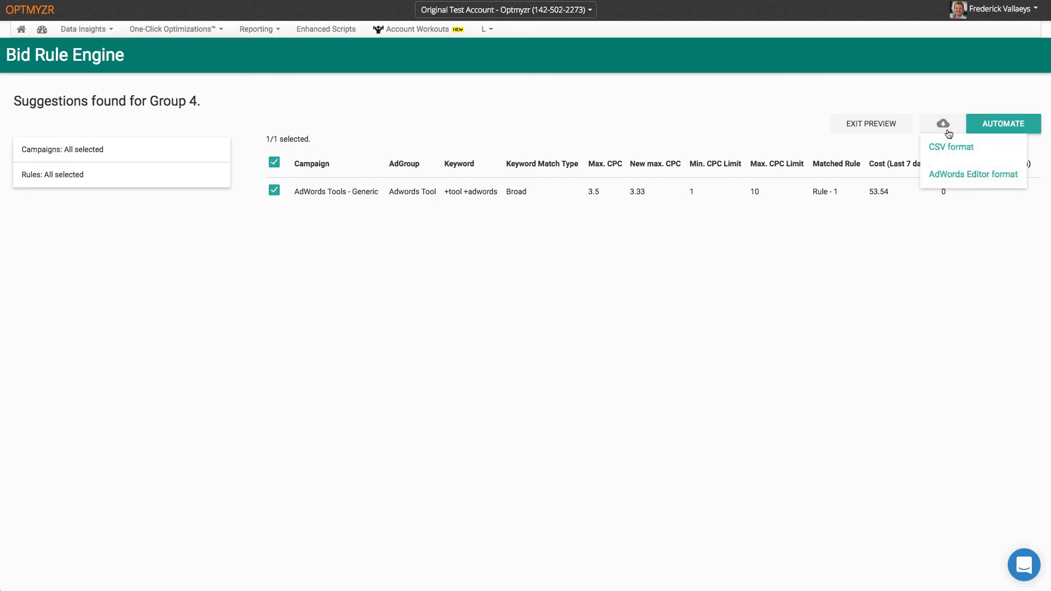
{"action": "left_click", "coordinate": [882, 258]}
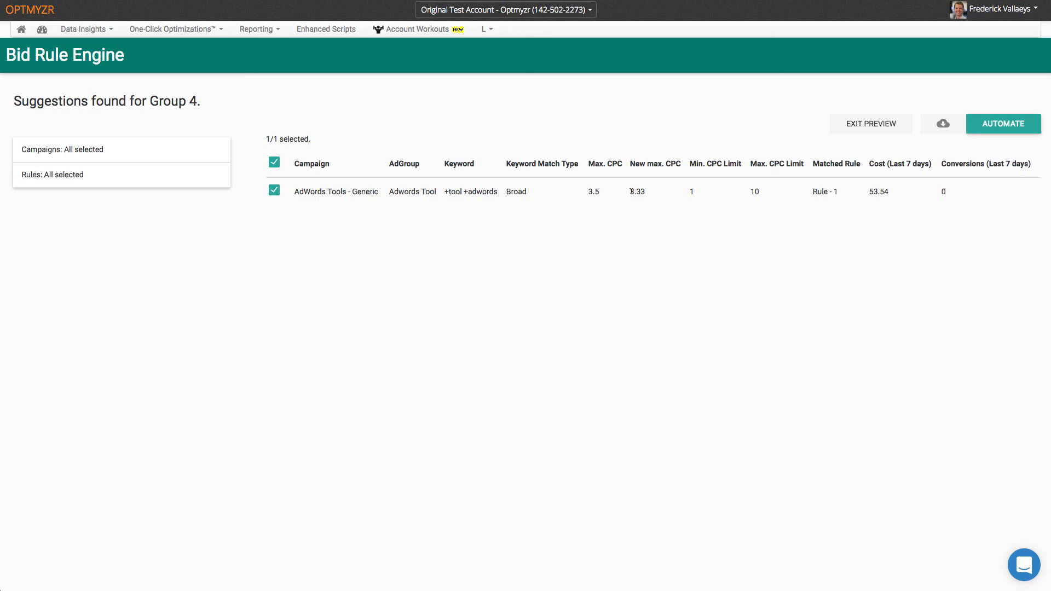
{"action": "left_click", "coordinate": [943, 124]}
{"action": "left_click", "coordinate": [947, 174]}
{"action": "left_click", "coordinate": [861, 124]}
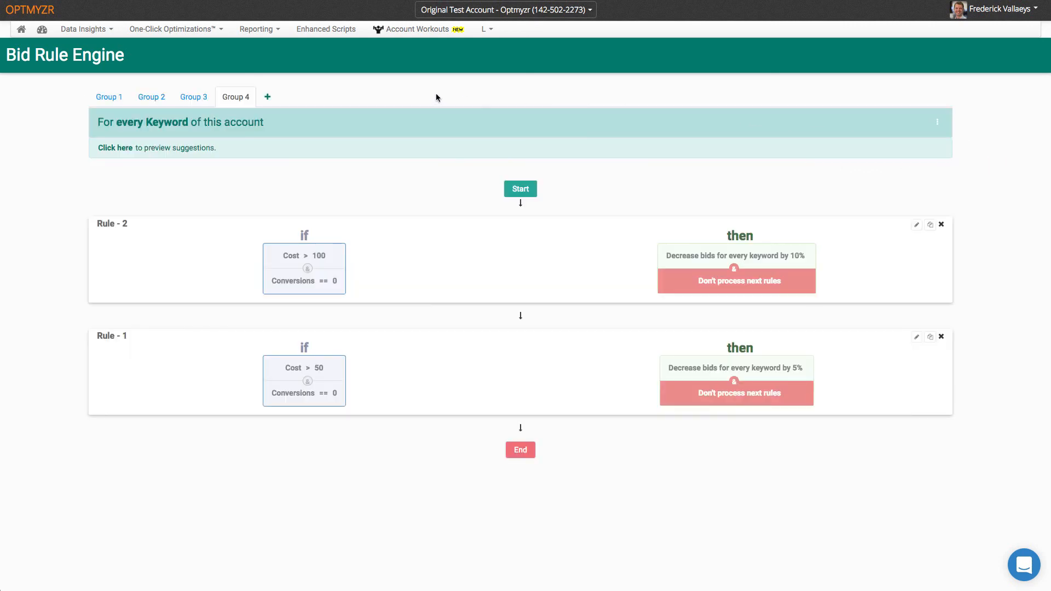
- Create a new rule group whose rule applies to every keyword
{"action": "left_click", "coordinate": [200, 99]}
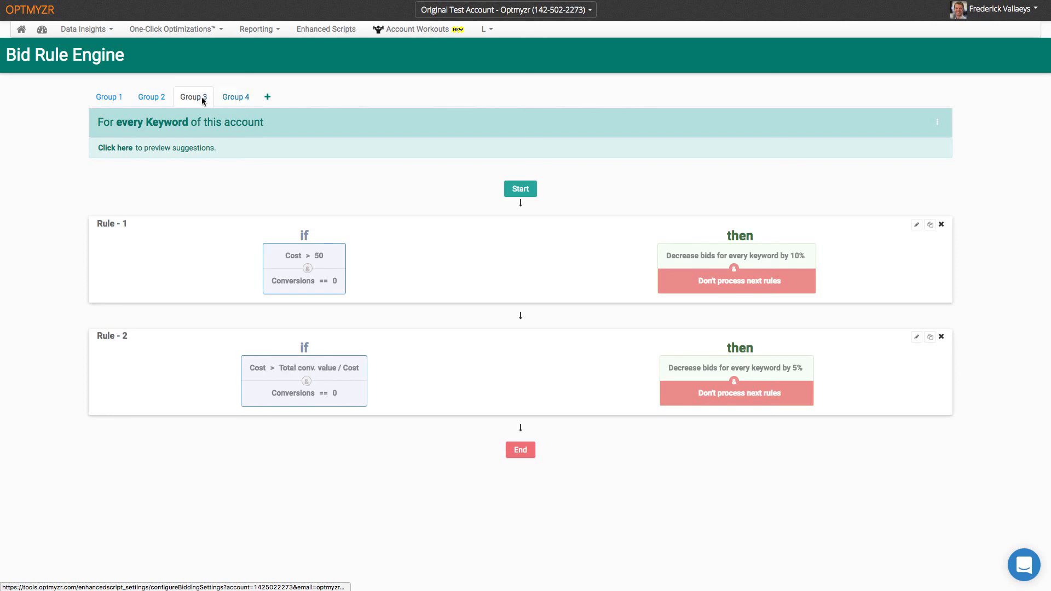
{"action": "left_click", "coordinate": [267, 97]}
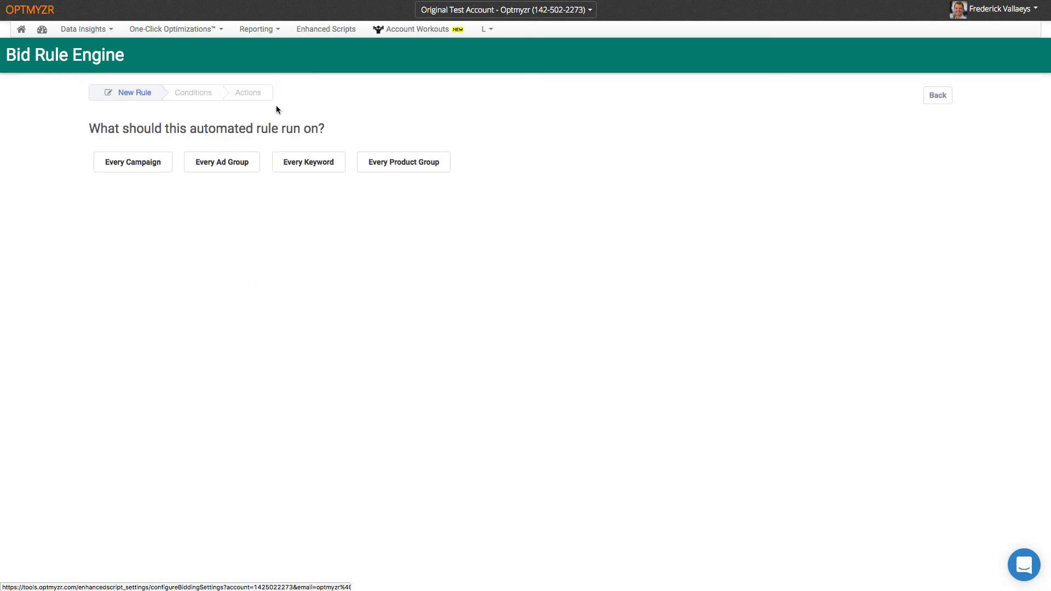
{"action": "left_click", "coordinate": [314, 163]}
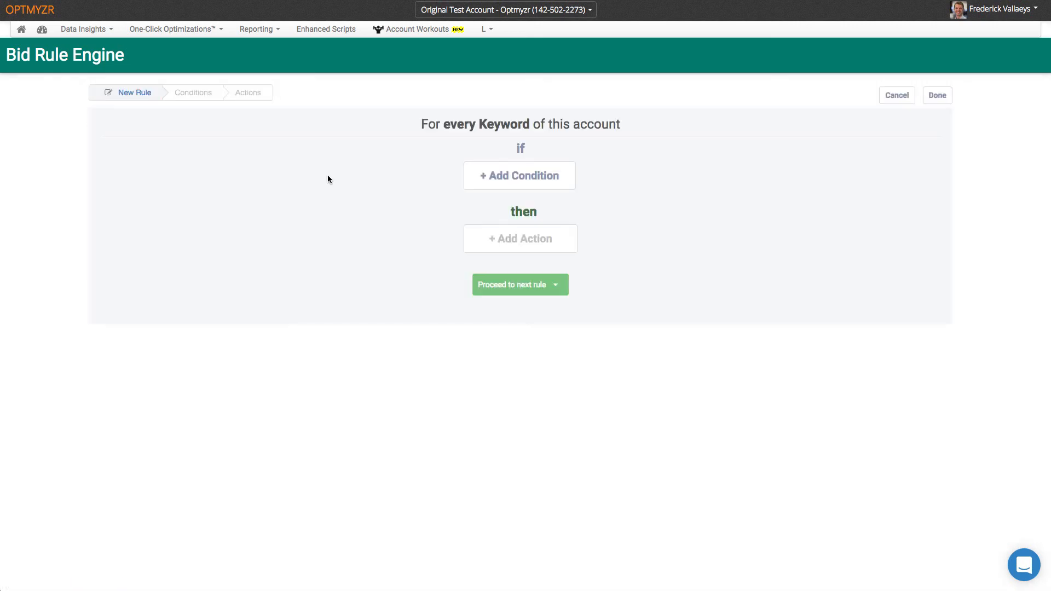
- Add the condition Conversions greater than 10 and begin adding an action
{"action": "left_click", "coordinate": [515, 177]}
{"action": "left_click", "coordinate": [261, 134]}
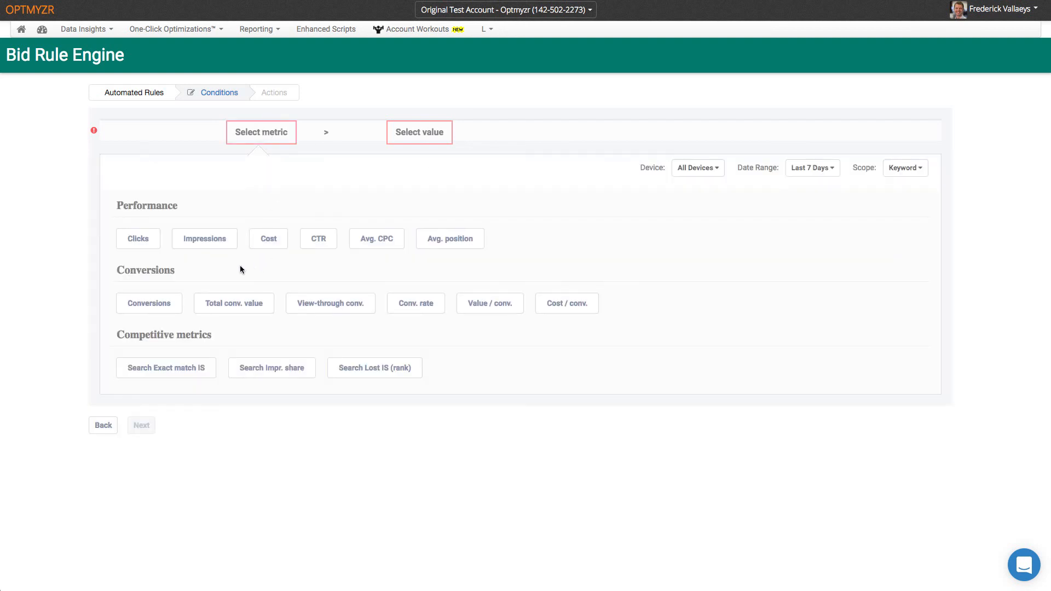
{"action": "left_click", "coordinate": [176, 301]}
{"action": "left_click", "coordinate": [434, 133]}
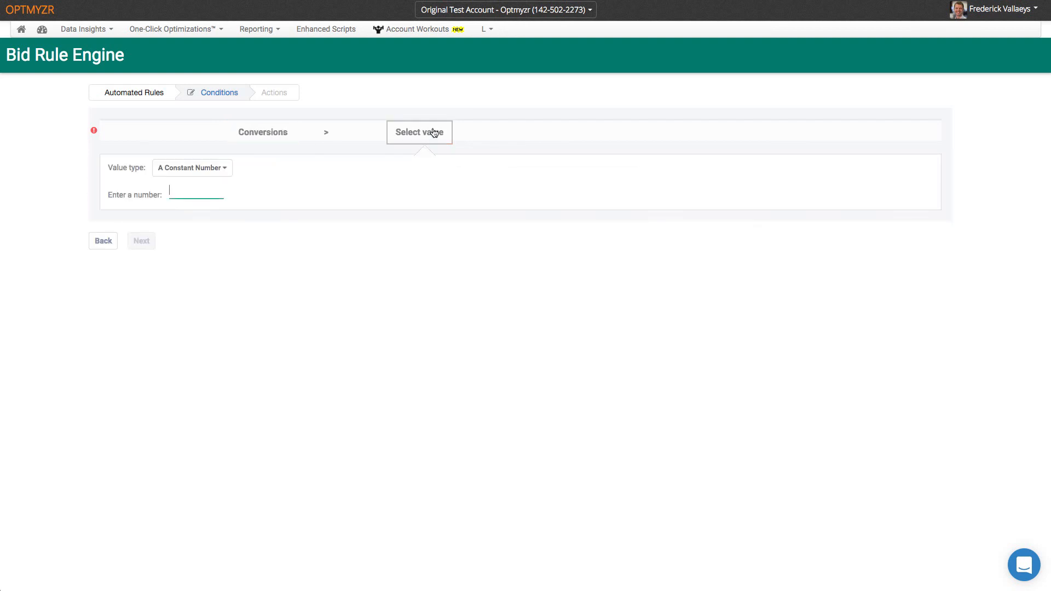
{"action": "left_click", "coordinate": [208, 189]}
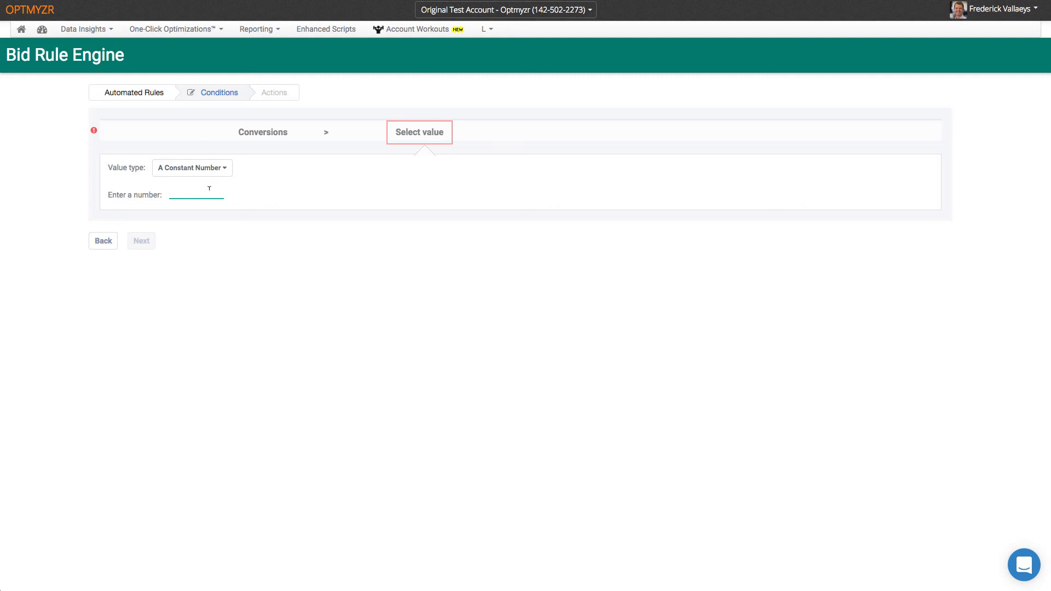
{"action": "type", "text": "10"}
{"action": "left_click", "coordinate": [142, 241]}
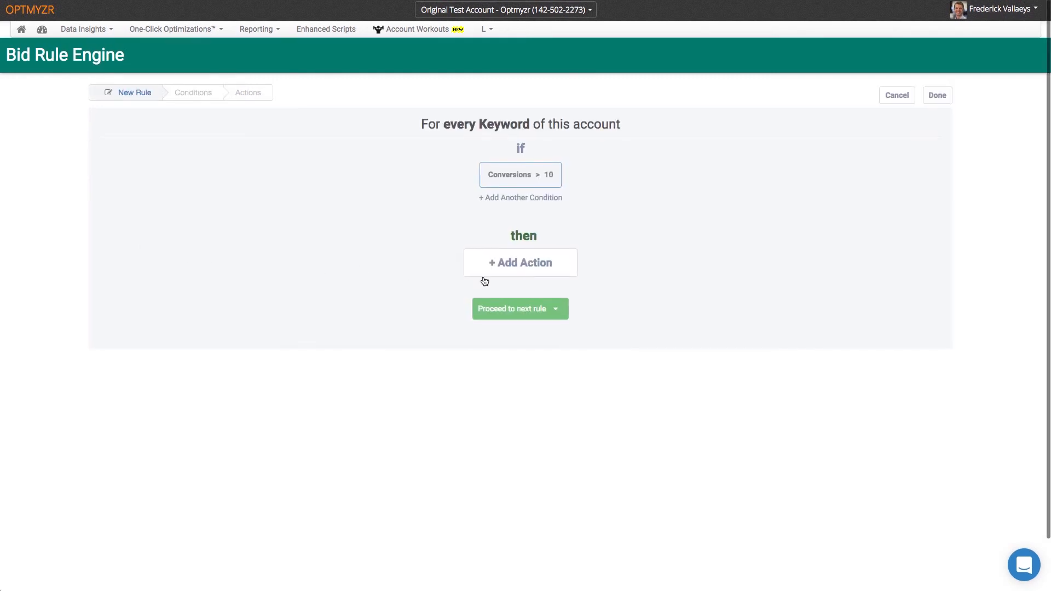
{"action": "left_click", "coordinate": [522, 266]}
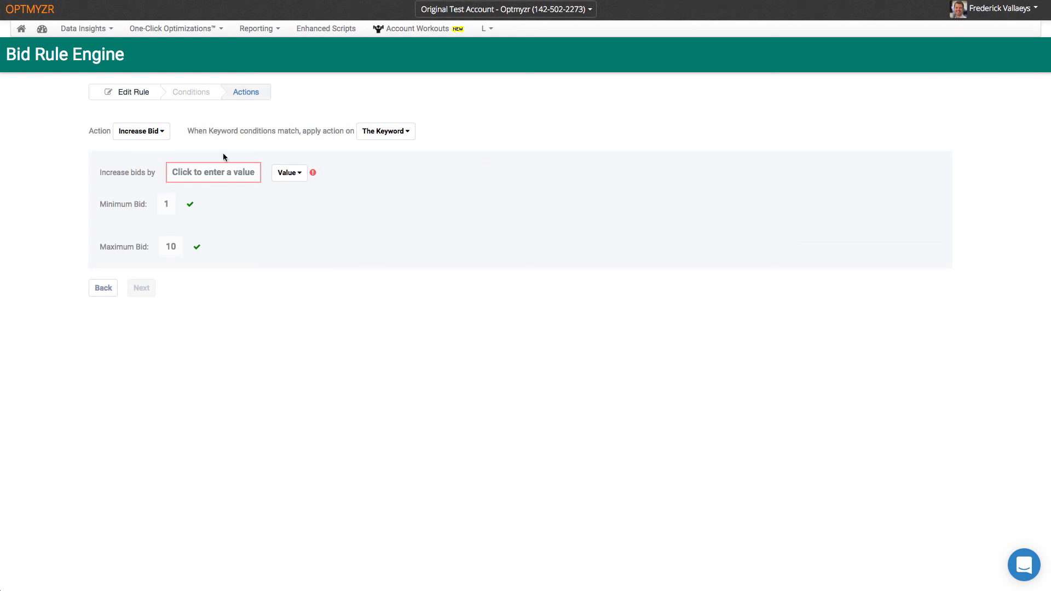
- Change the action to Set Bid, with the value based on an expression
{"action": "left_click", "coordinate": [162, 132]}
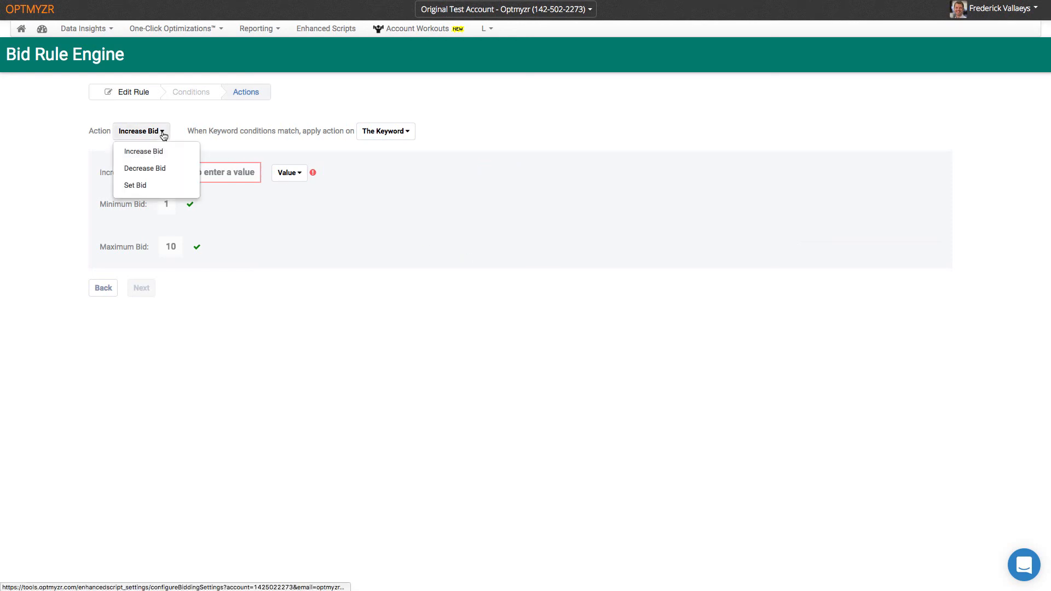
{"action": "left_click", "coordinate": [155, 188]}
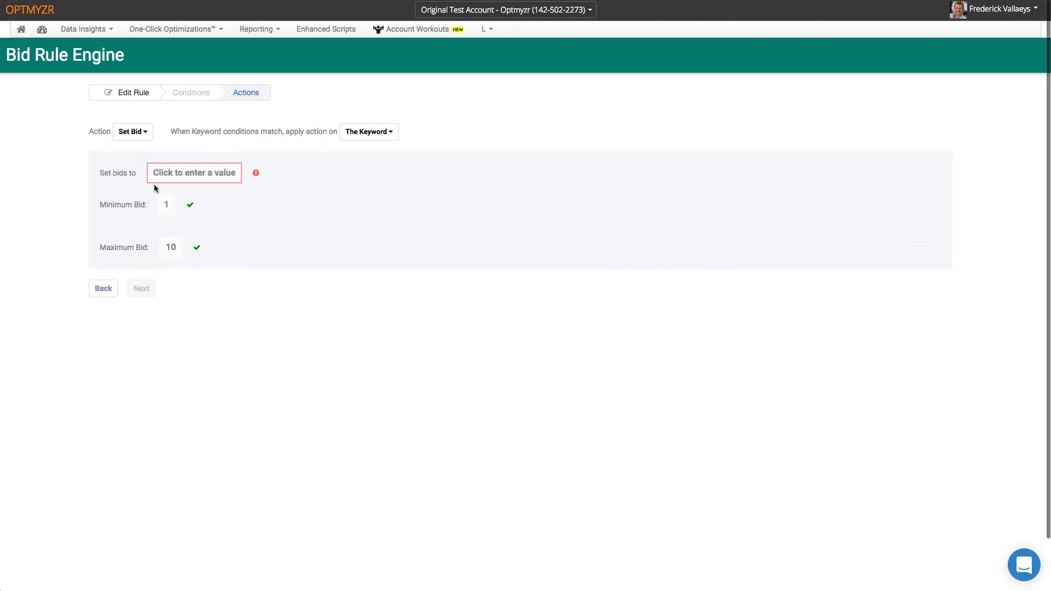
{"action": "left_click", "coordinate": [178, 179]}
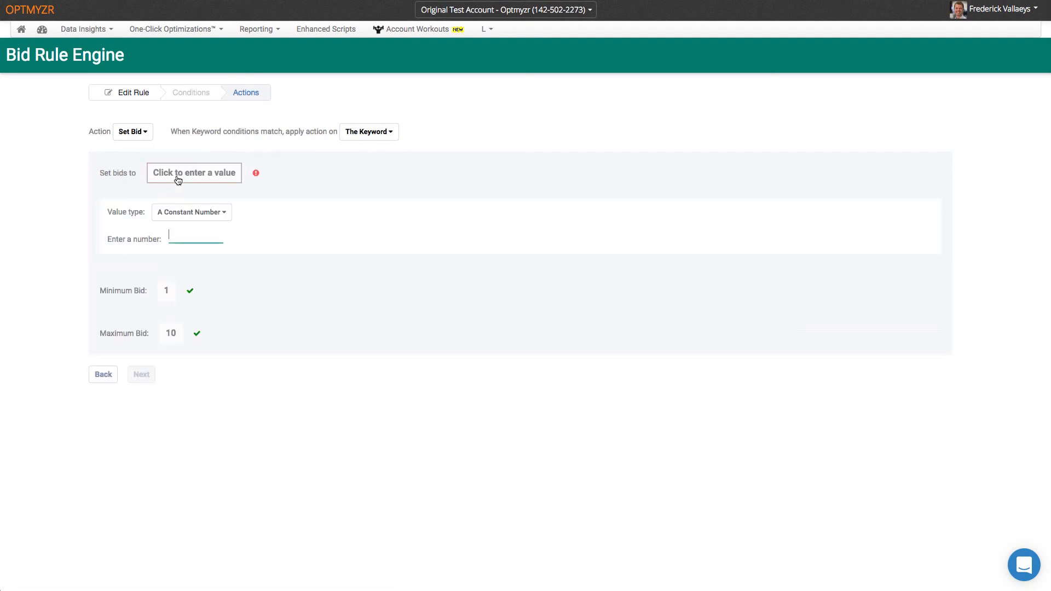
{"action": "left_click", "coordinate": [188, 212]}
{"action": "left_click", "coordinate": [187, 271]}
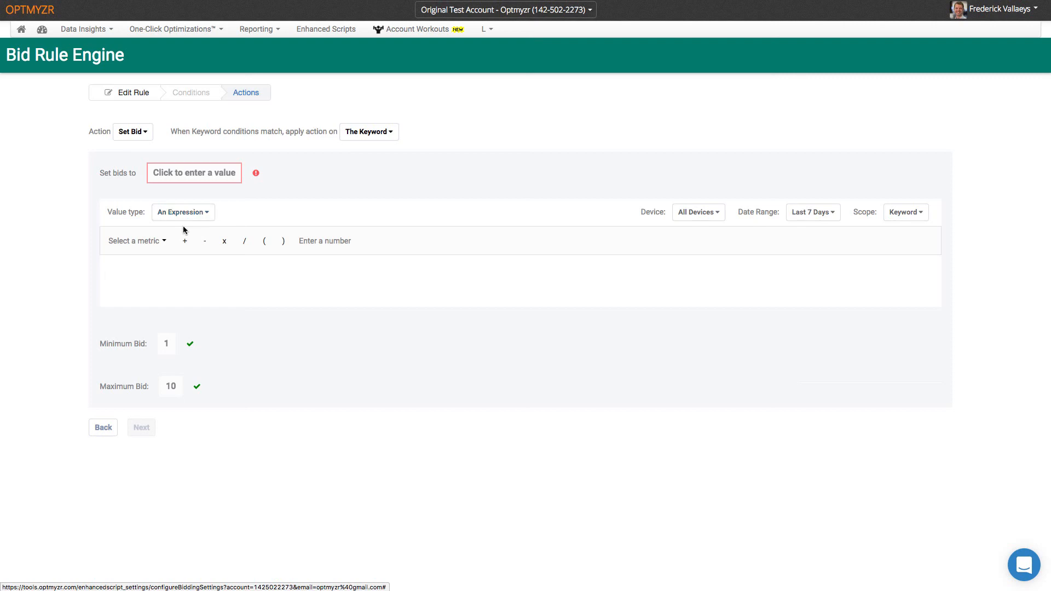
- Build the bid expression Conv. rate * 25
{"action": "left_click", "coordinate": [164, 242]}
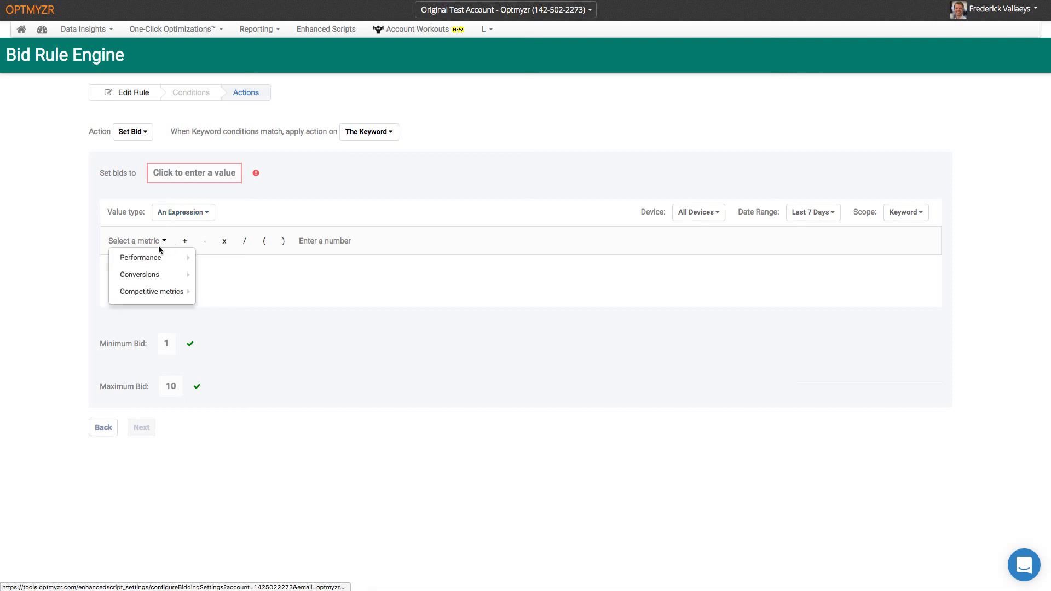
{"action": "mouse_move", "coordinate": [158, 274]}
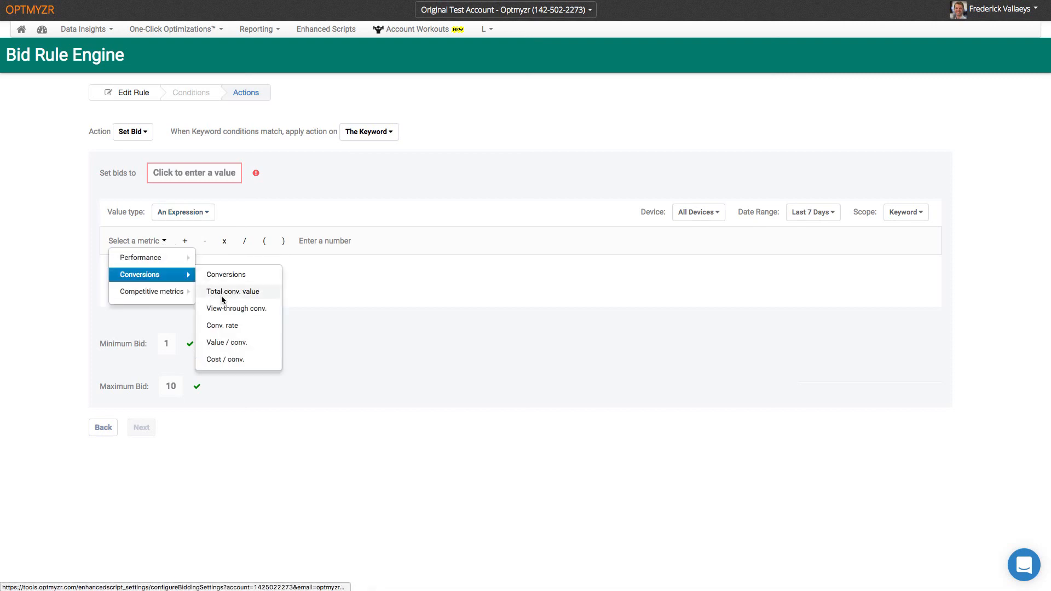
{"action": "left_click", "coordinate": [229, 324]}
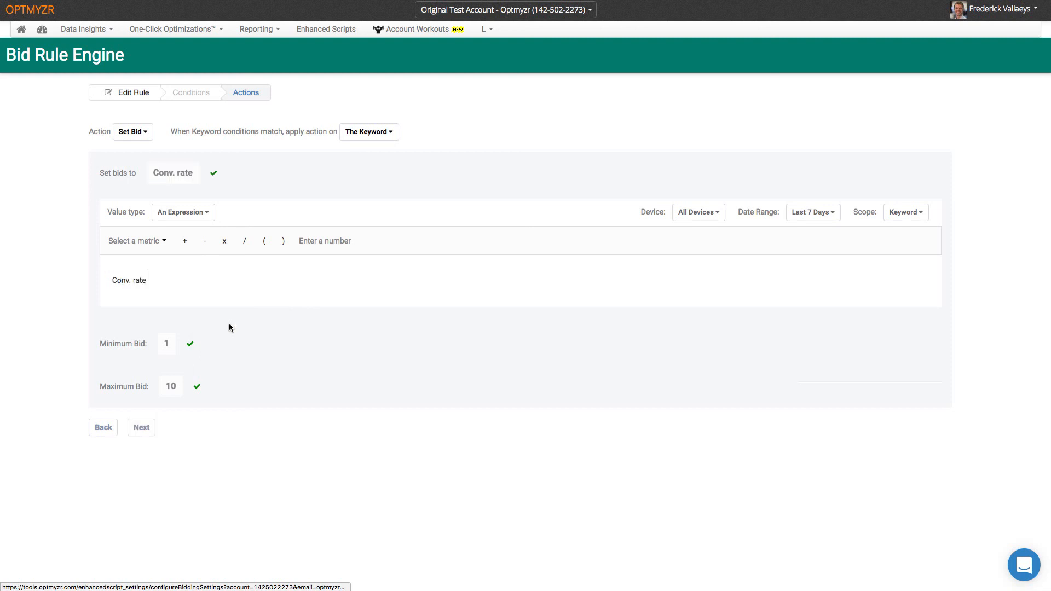
{"action": "left_click", "coordinate": [225, 241]}
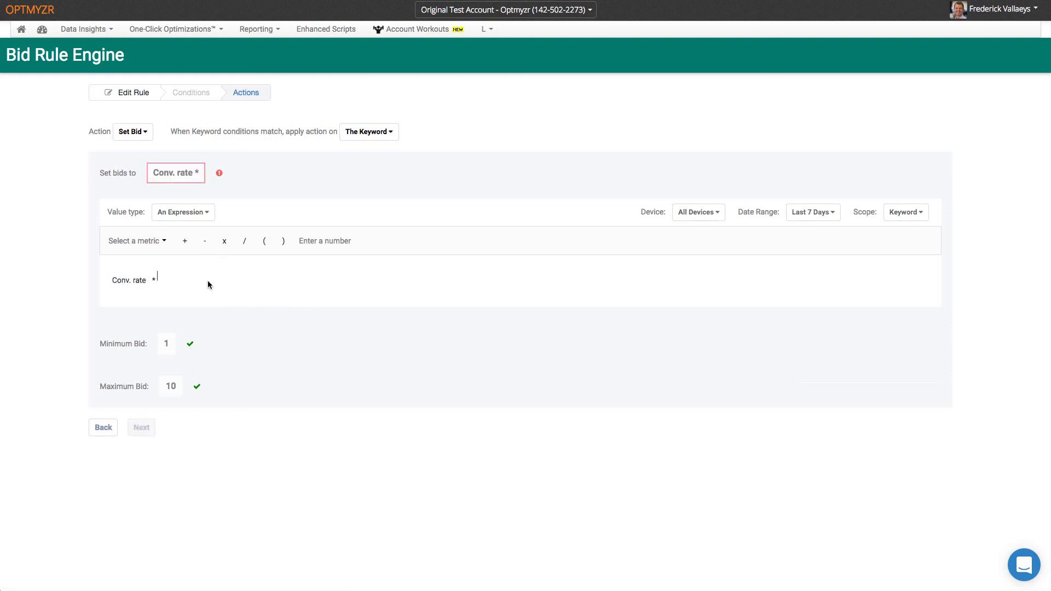
{"action": "left_click", "coordinate": [317, 242]}
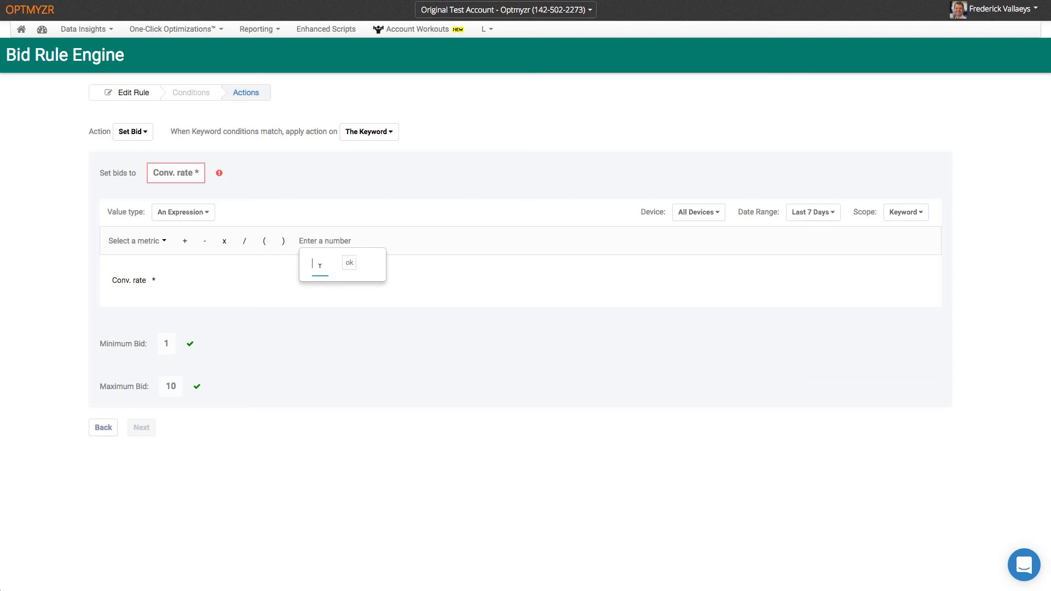
{"action": "type", "text": "25"}
{"action": "left_click", "coordinate": [350, 263]}
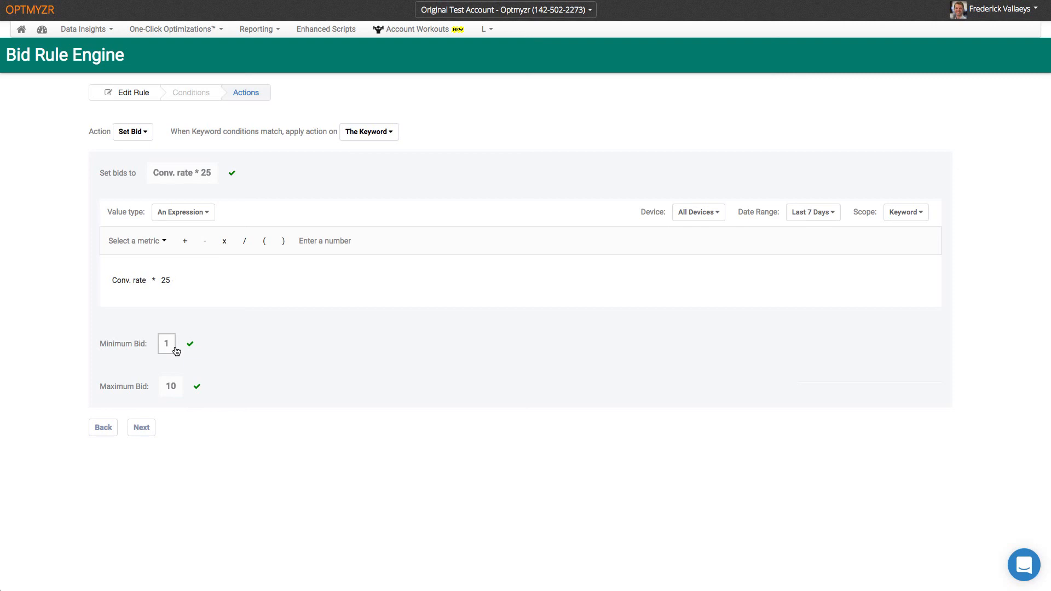
- Save the action and finish Rule 1 in Group 5
{"action": "left_click", "coordinate": [141, 427]}
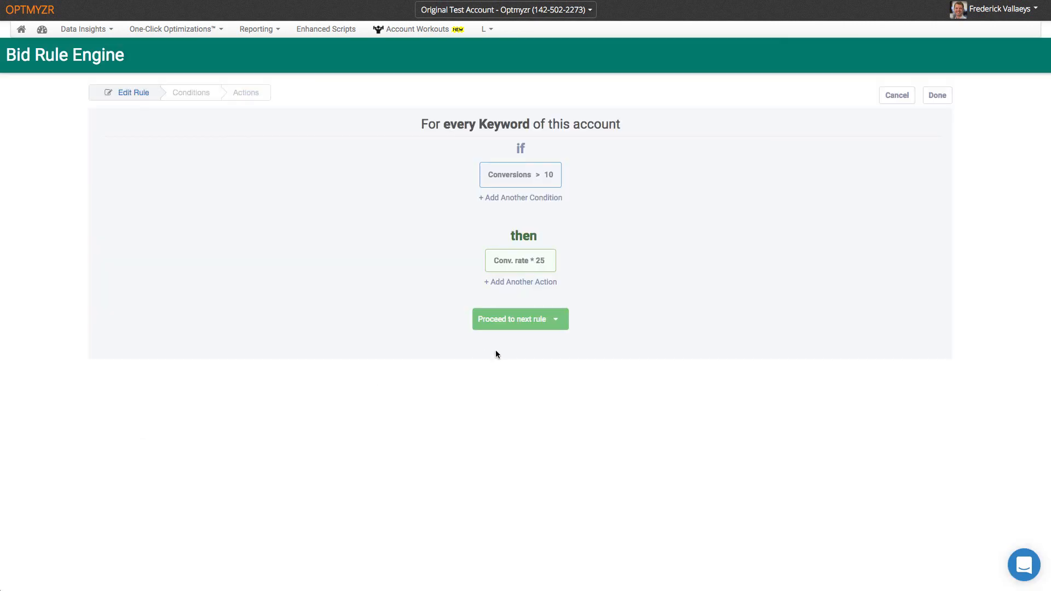
{"action": "mouse_move", "coordinate": [541, 171]}
{"action": "mouse_move", "coordinate": [537, 259]}
{"action": "left_click", "coordinate": [939, 97]}
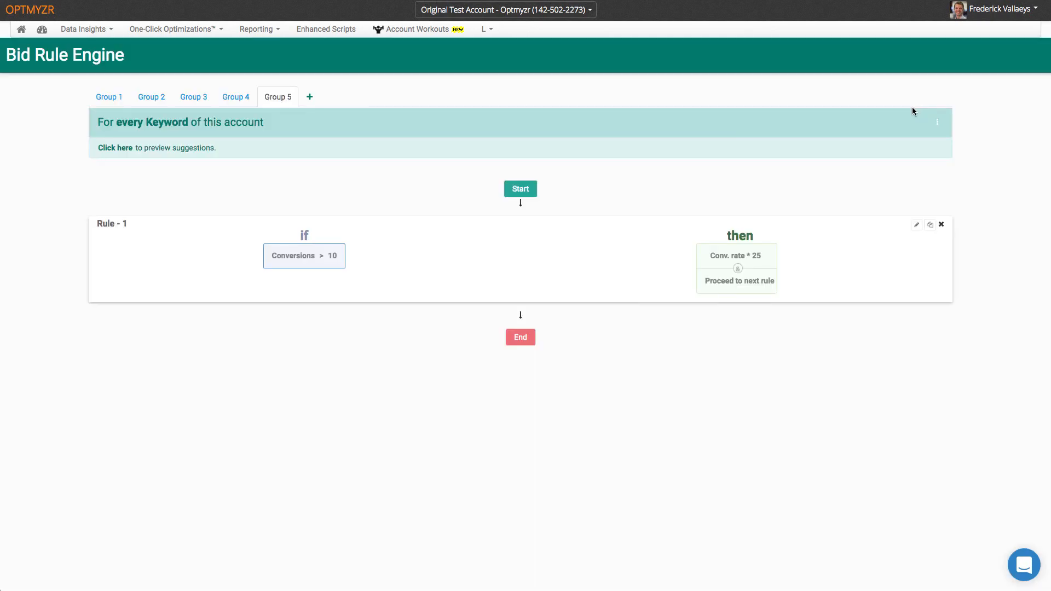